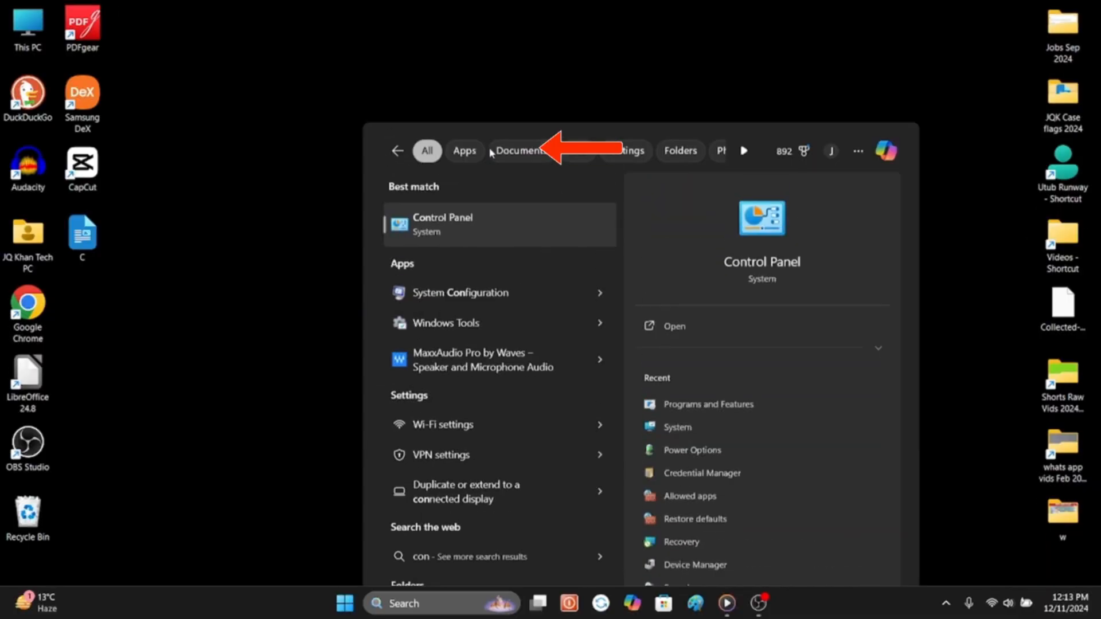
Step: Open Programs and Features in Control Panel and locate Microsoft Office Professional Plus 2010 among the installed programs
left_click(340, 192)
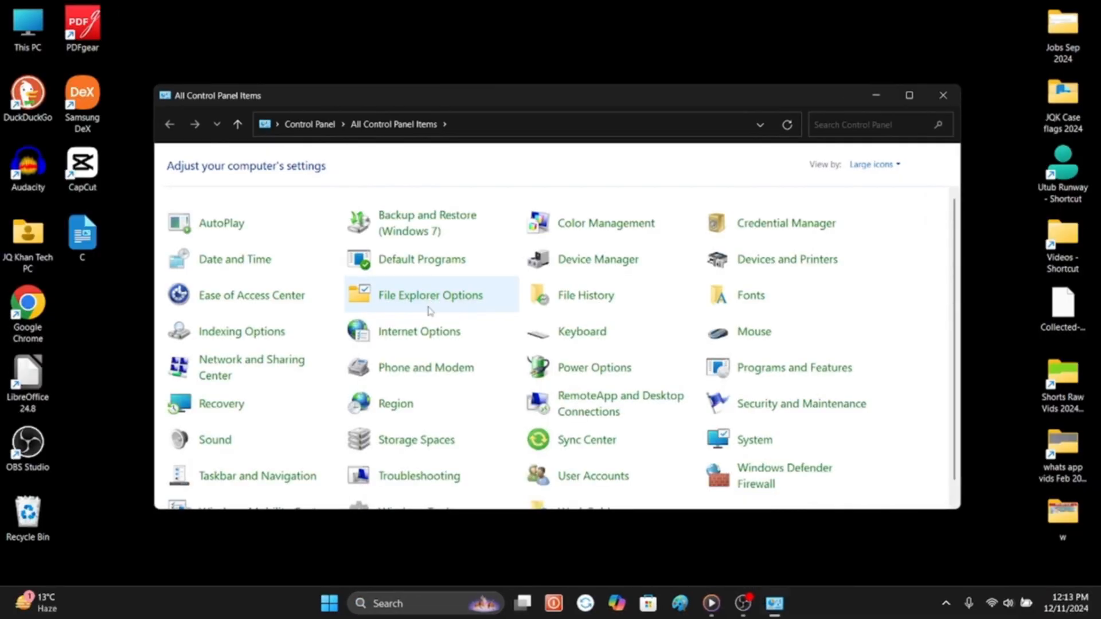
left_click(909, 95)
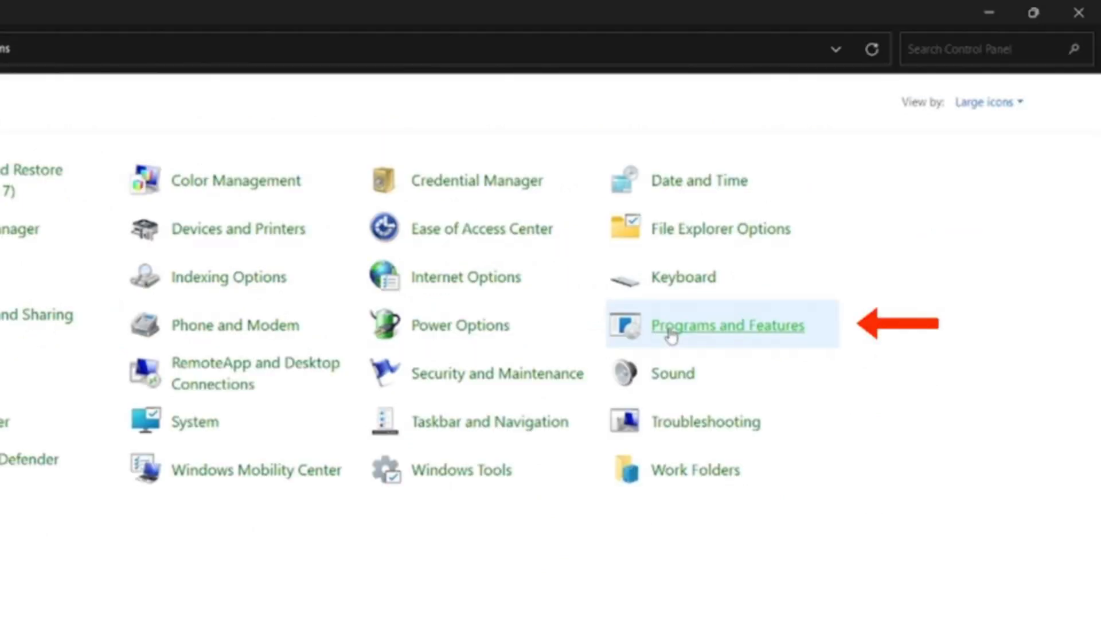
left_click(669, 335)
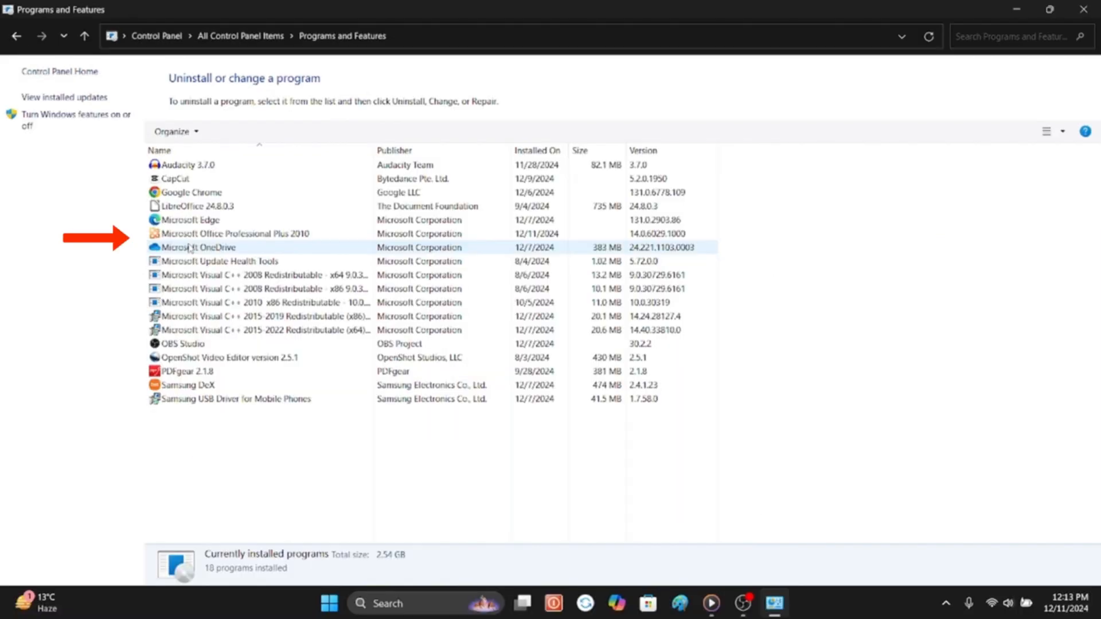
left_click(252, 302)
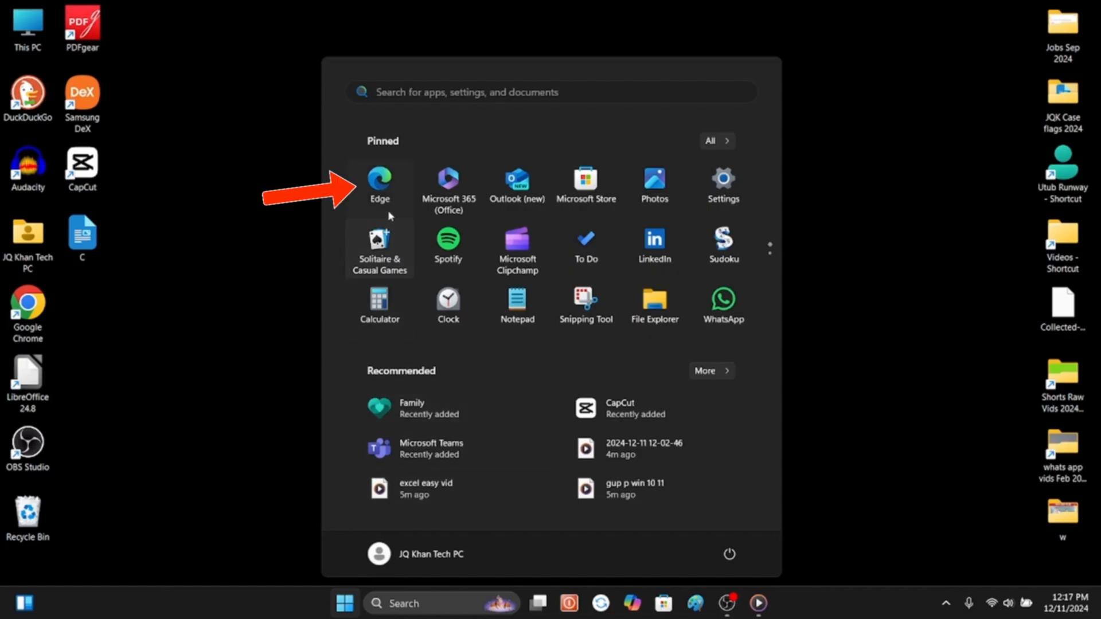
Step: Switch to Edge, search Google for "office customization tool" and open Microsoft's Office Customization Tool page
left_click(379, 182)
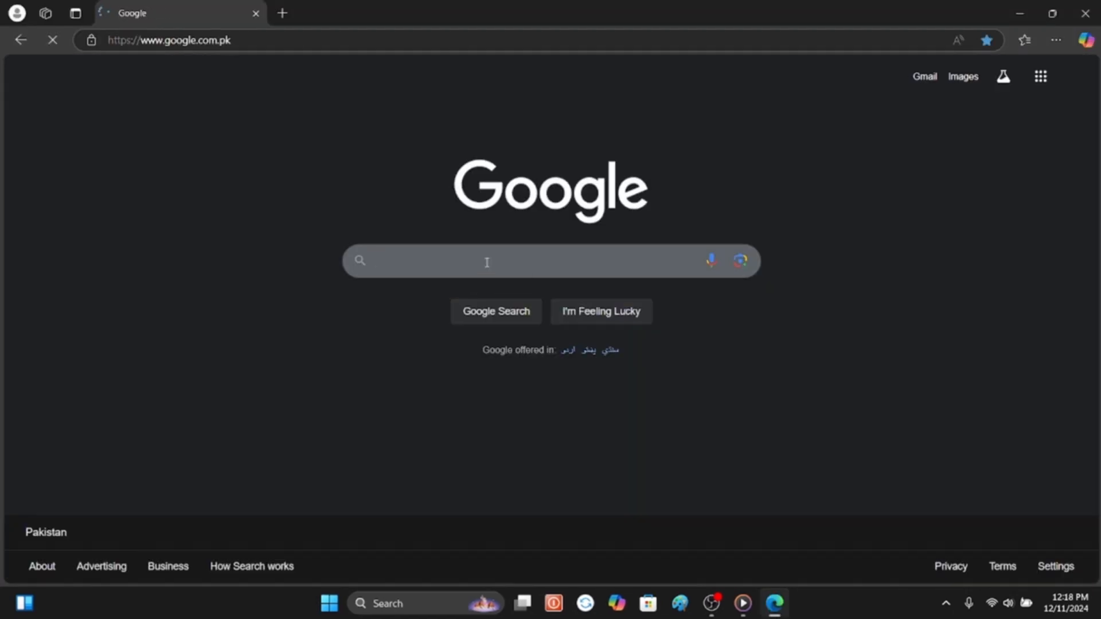
left_click(487, 263)
type("office cust")
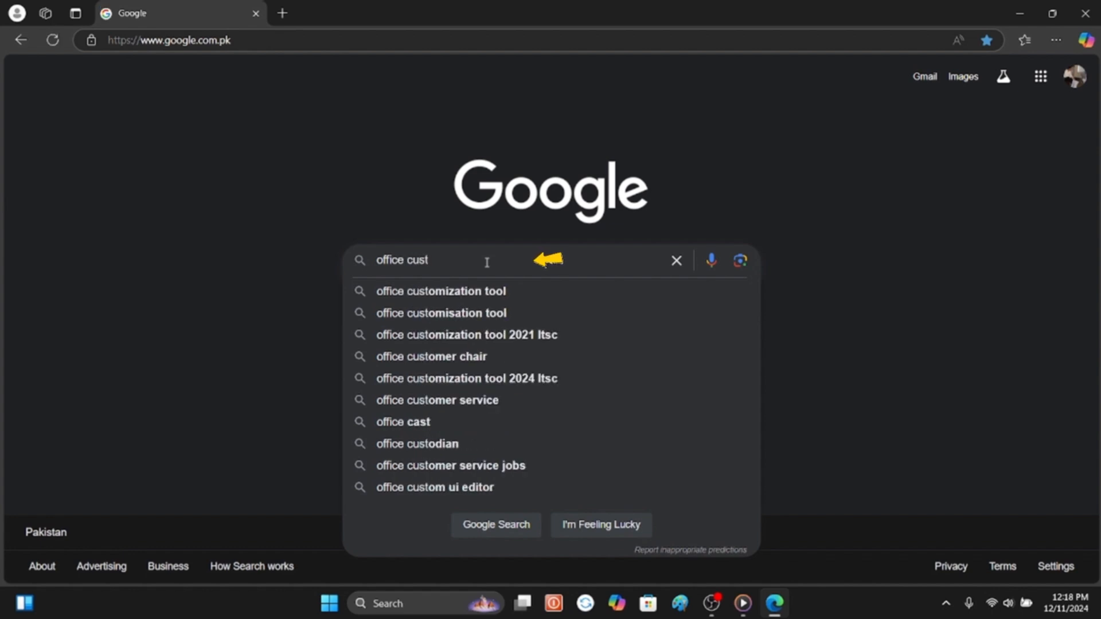
left_click(483, 293)
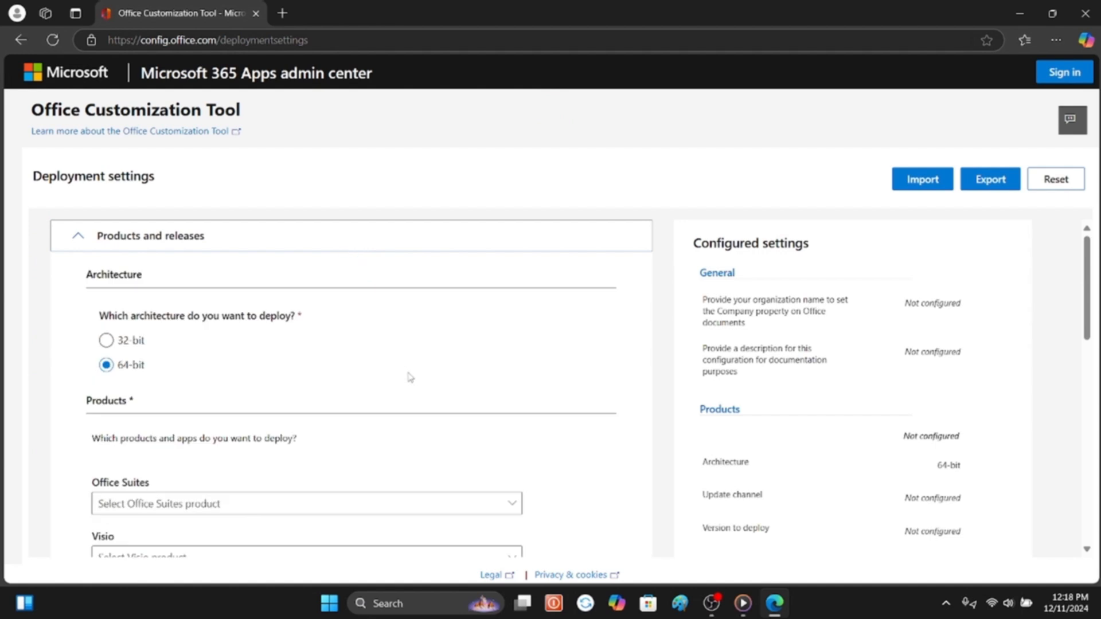
Step: Set the architecture to 64-bit and the Office suite to Office LTSC Professional Plus 2024 - Volume License
scroll(147, 319, "down", 2)
scroll(147, 324, "up", 1)
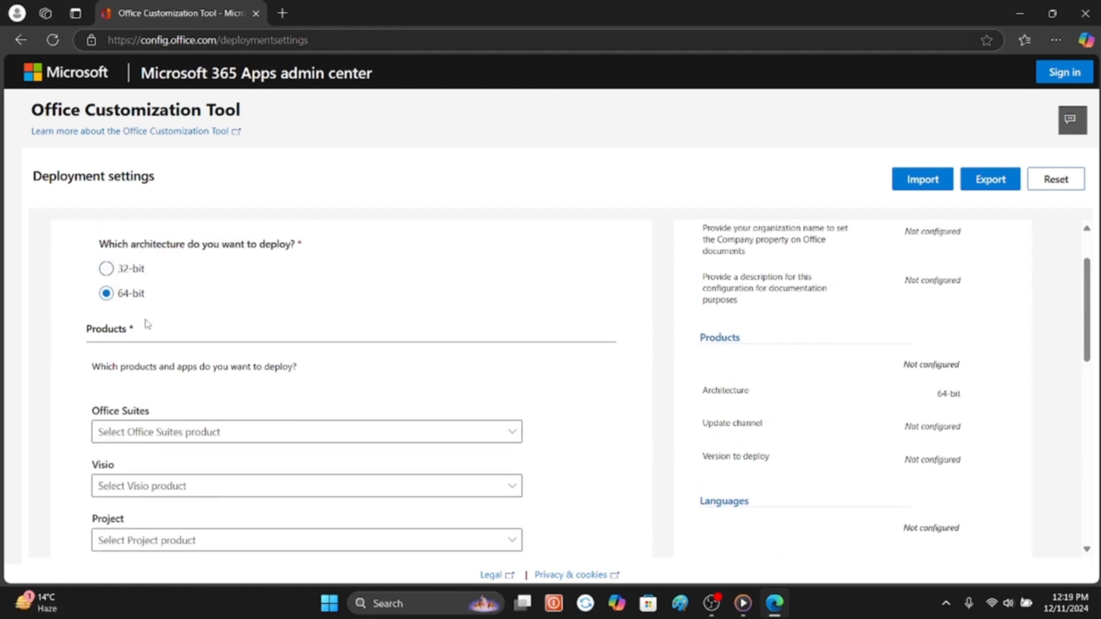
left_click(106, 268)
left_click(106, 293)
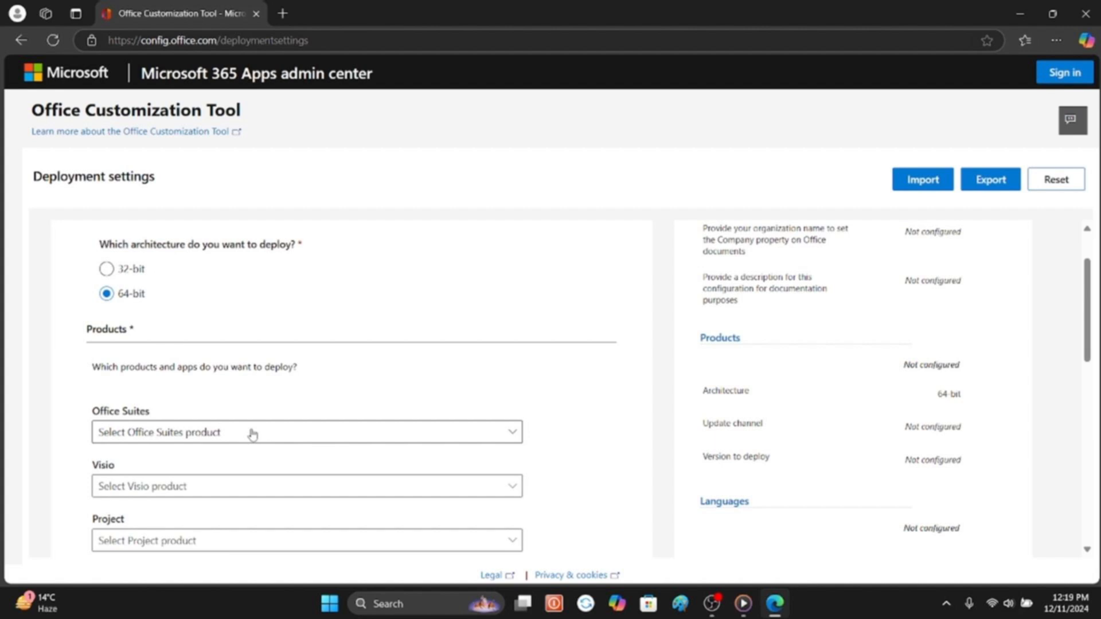
left_click(348, 432)
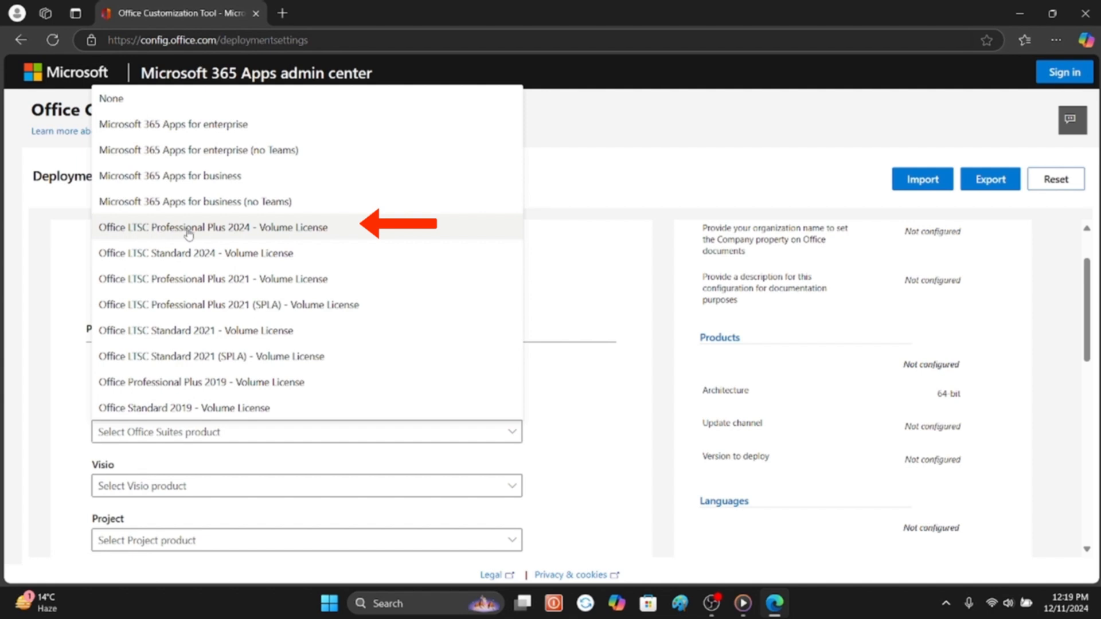
left_click(267, 229)
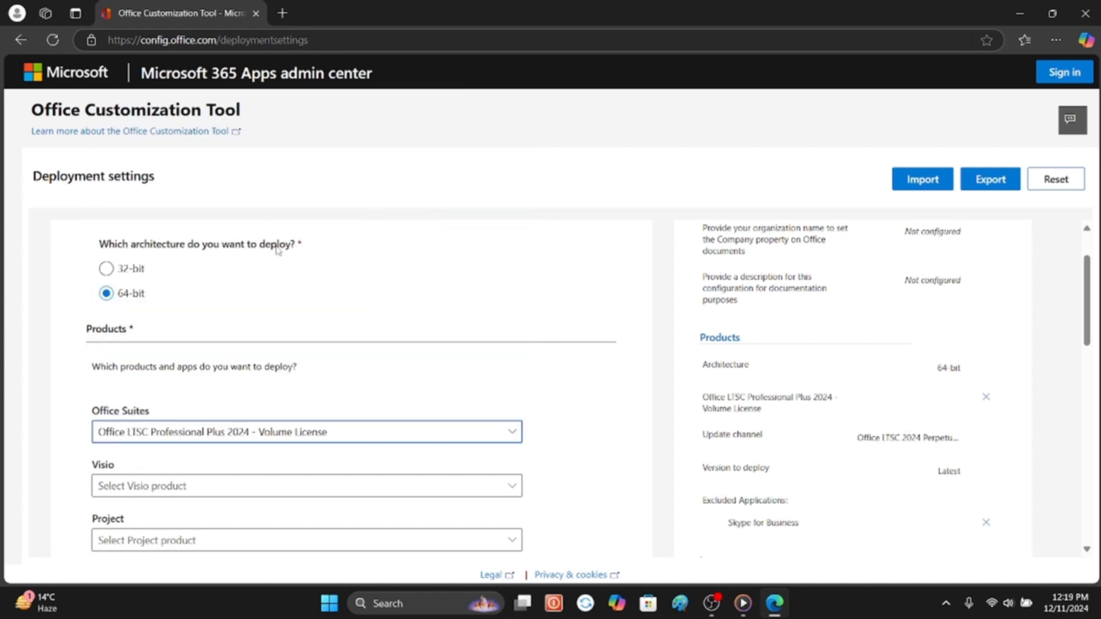
Step: Check the available Visio and Project products without selecting any, and review the update channel and version settings
scroll(384, 361, "down", 4)
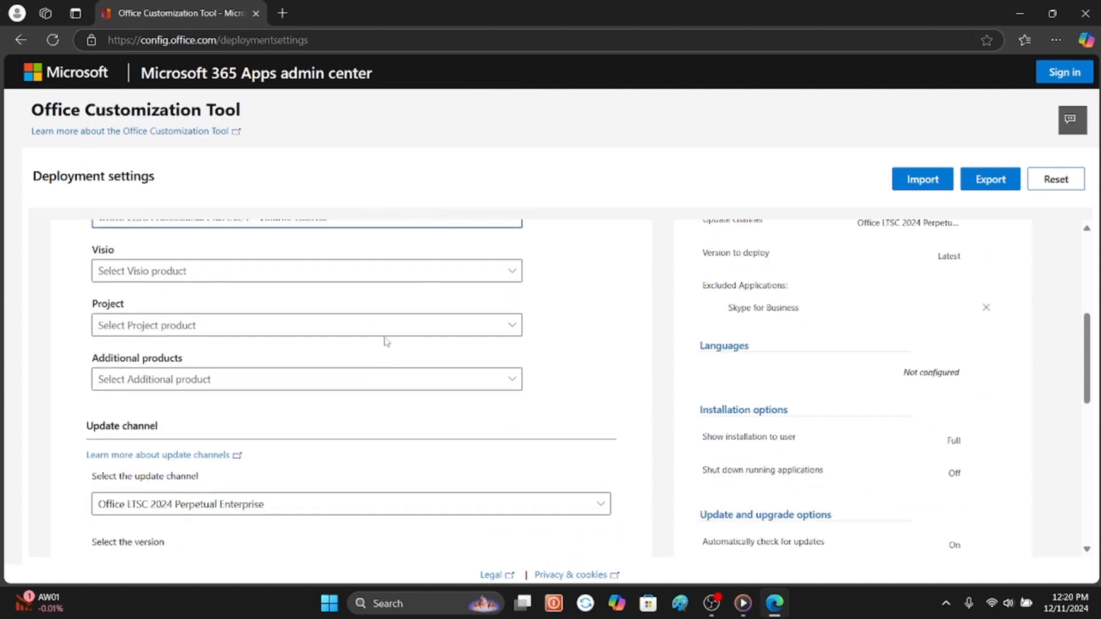
left_click(512, 276)
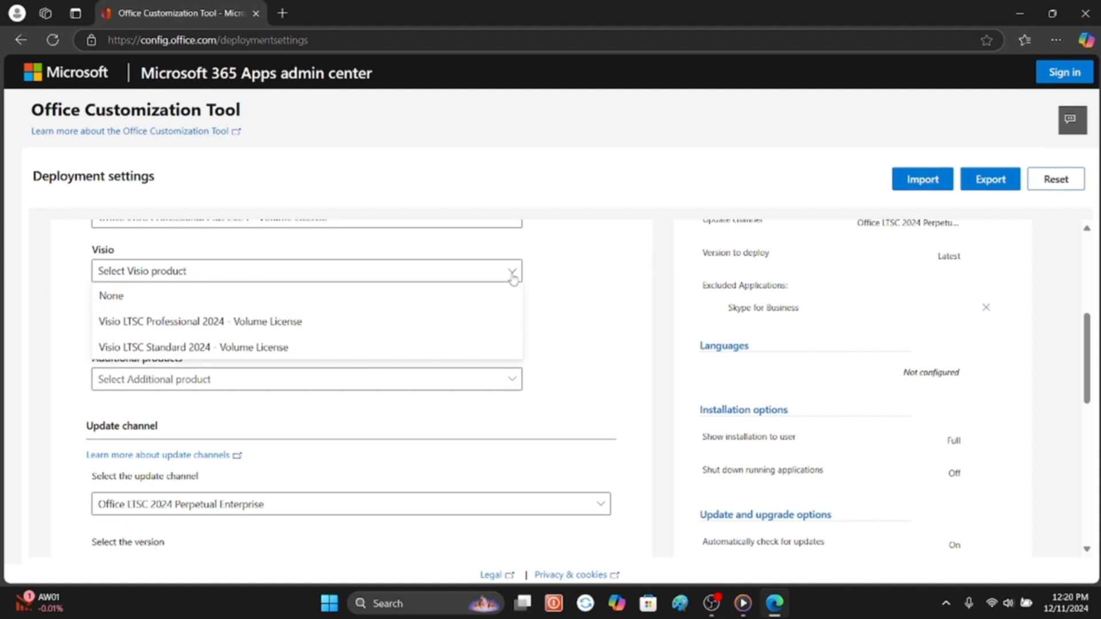
left_click(584, 281)
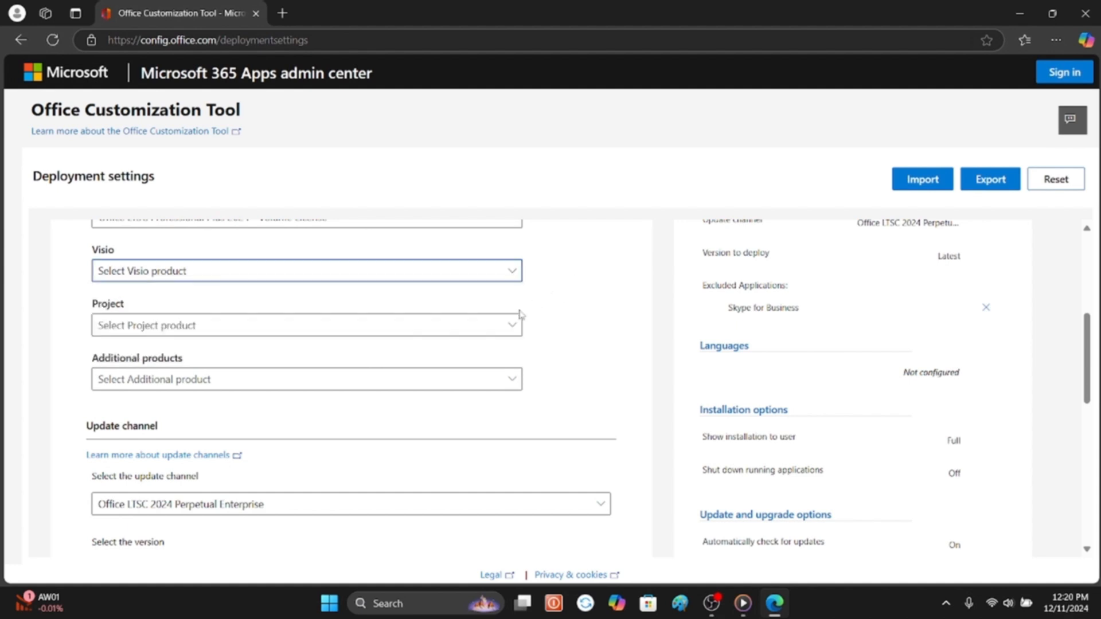
left_click(514, 325)
left_click(582, 312)
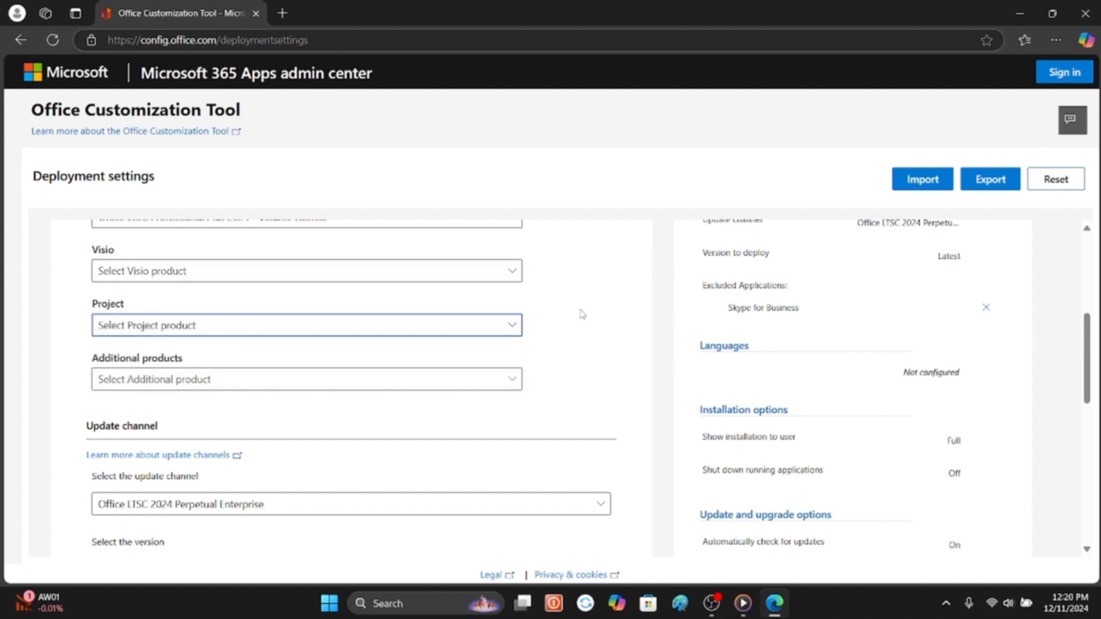
scroll(106, 300, "down", 2)
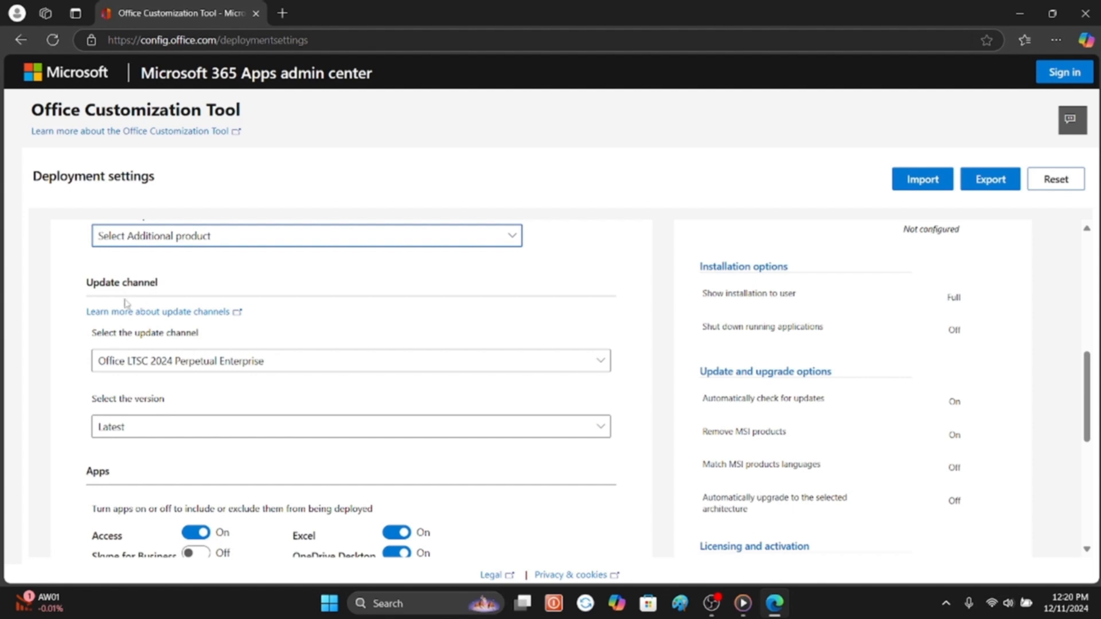
scroll(141, 361, "down", 1)
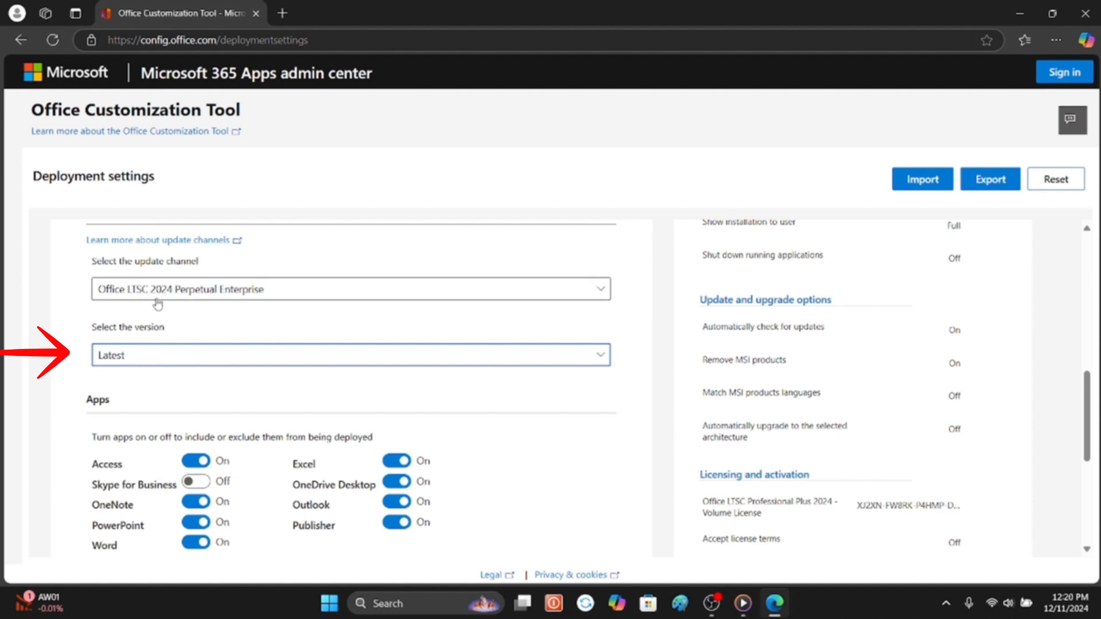
Step: Exclude Publisher from the apps to deploy and include it again
scroll(296, 318, "down", 2)
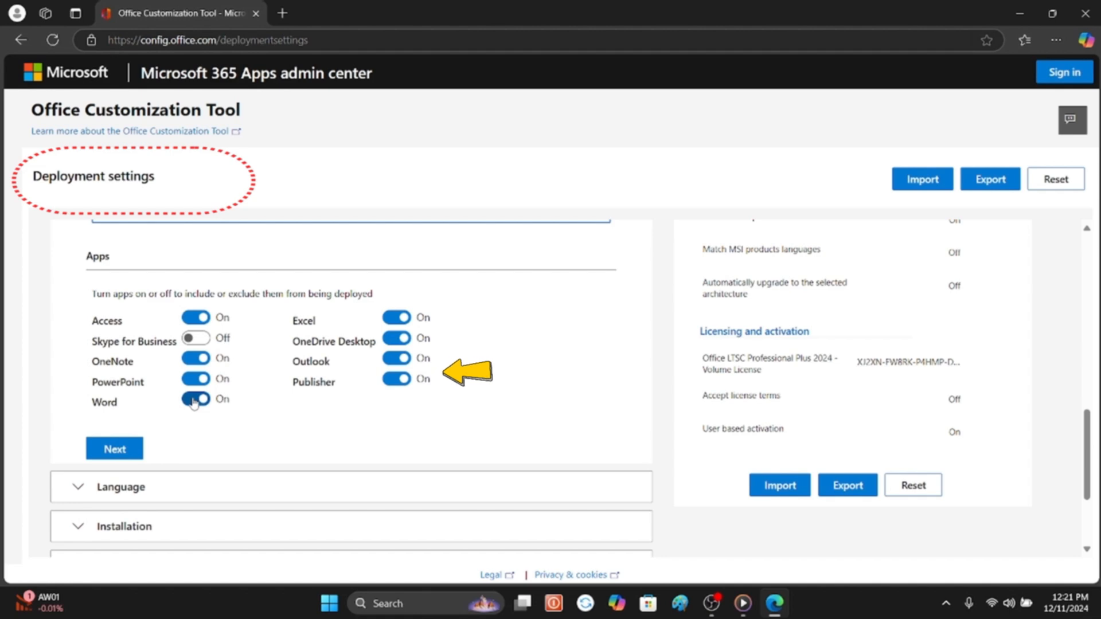
left_click(386, 381)
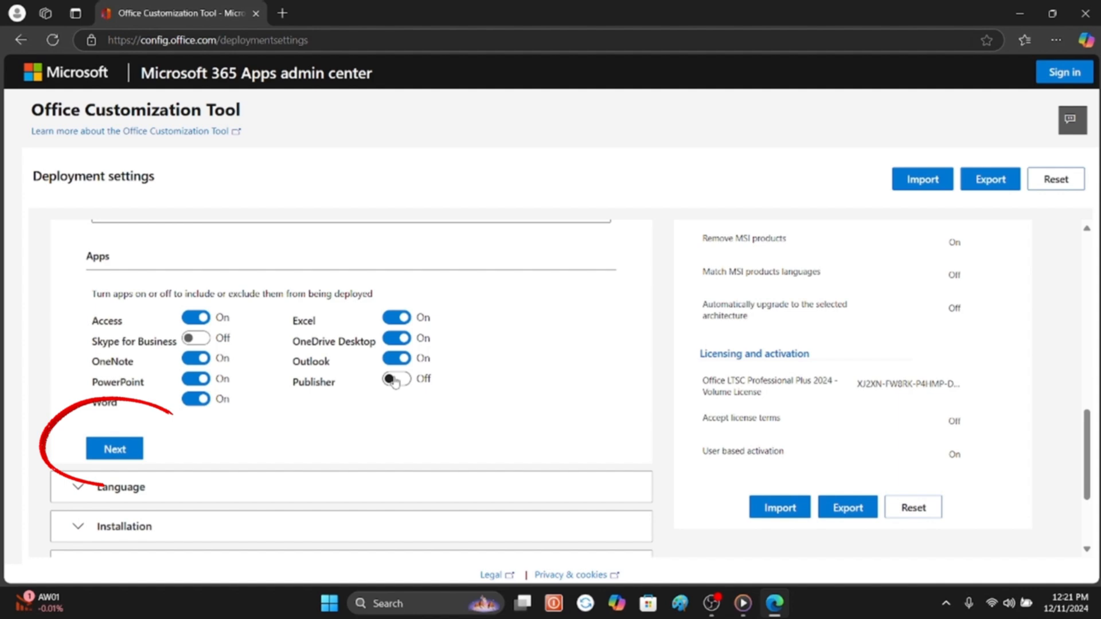
left_click(494, 483)
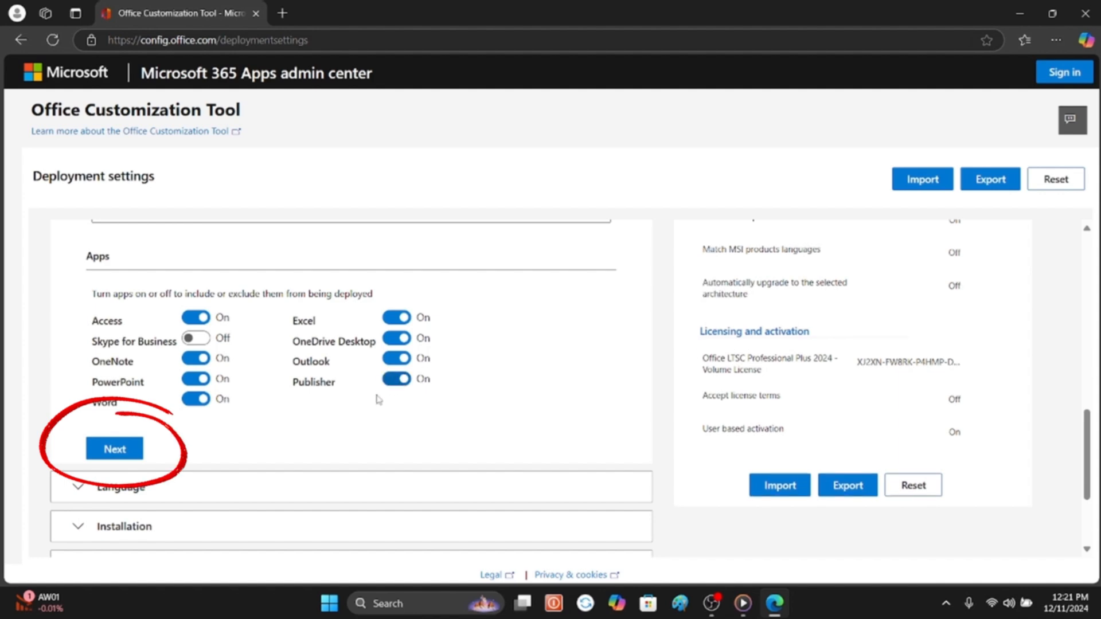
Step: Set the primary language to English (United States) and continue to the installation options
scroll(462, 525, "down", 1)
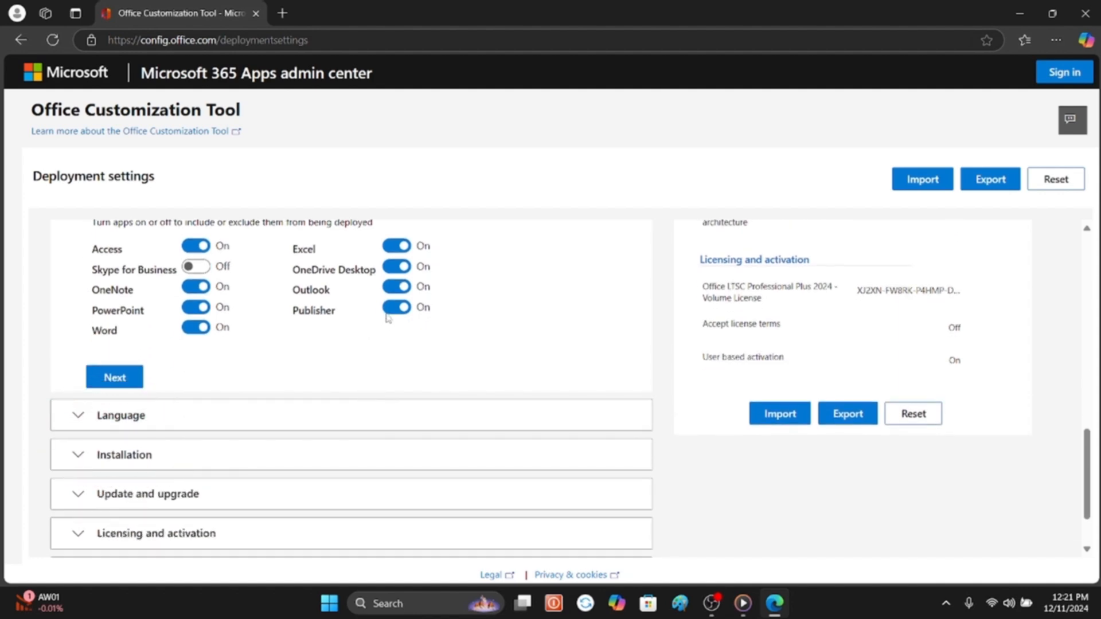
scroll(390, 318, "down", 1)
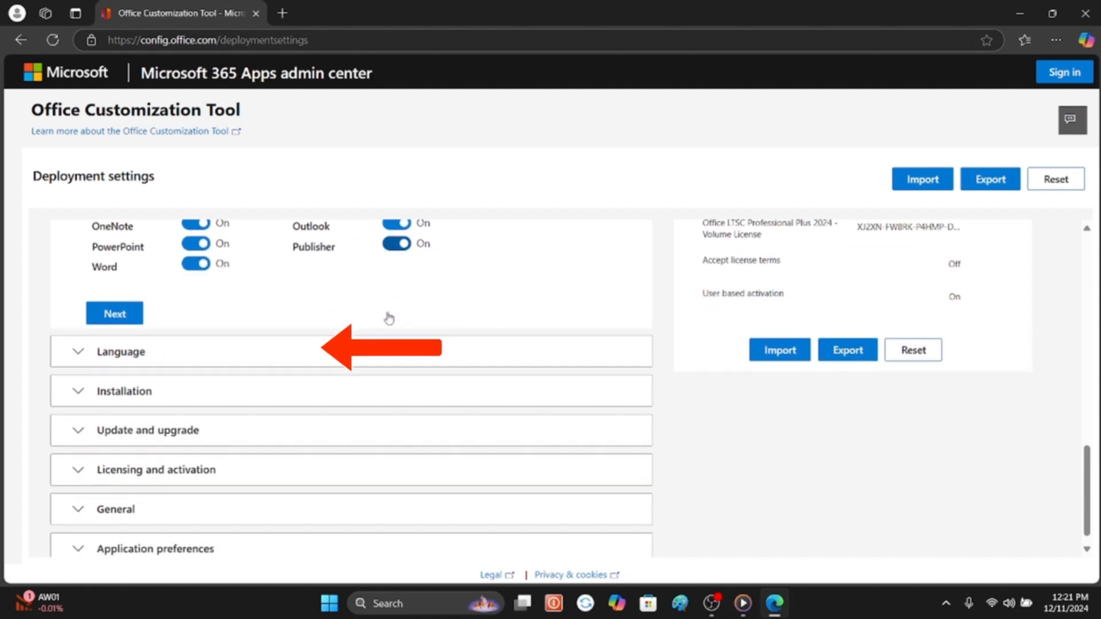
left_click(204, 349)
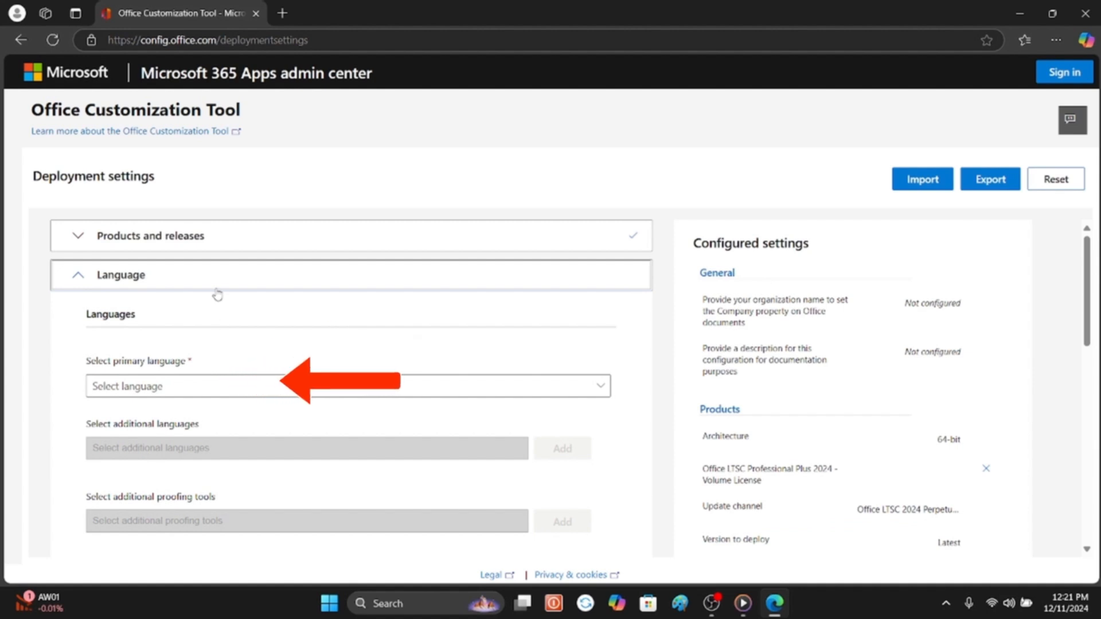
left_click(270, 385)
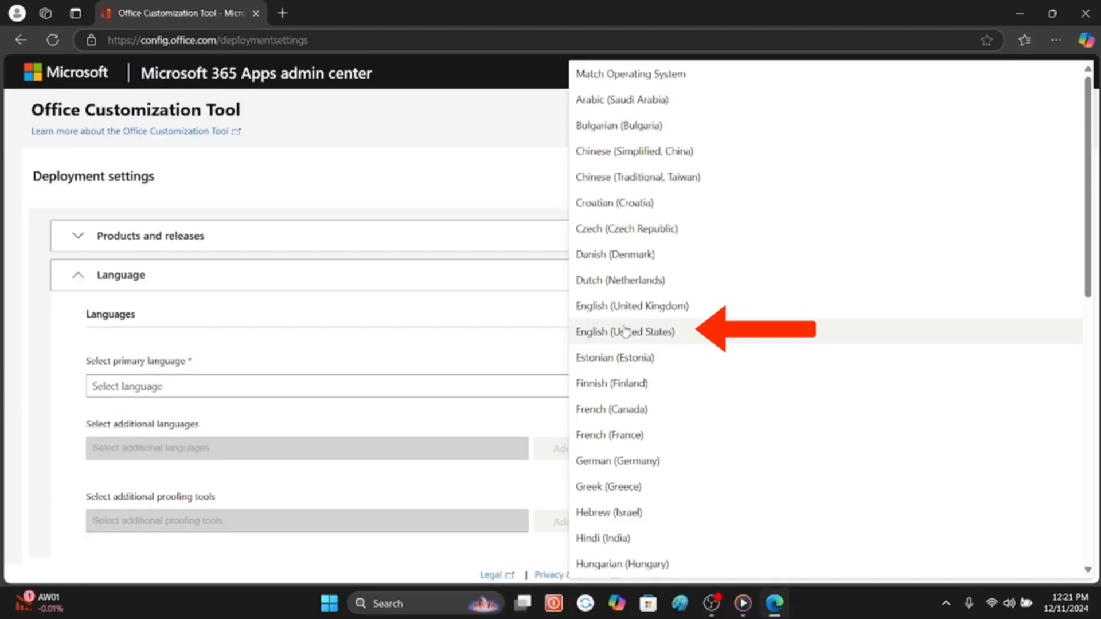
left_click(821, 232)
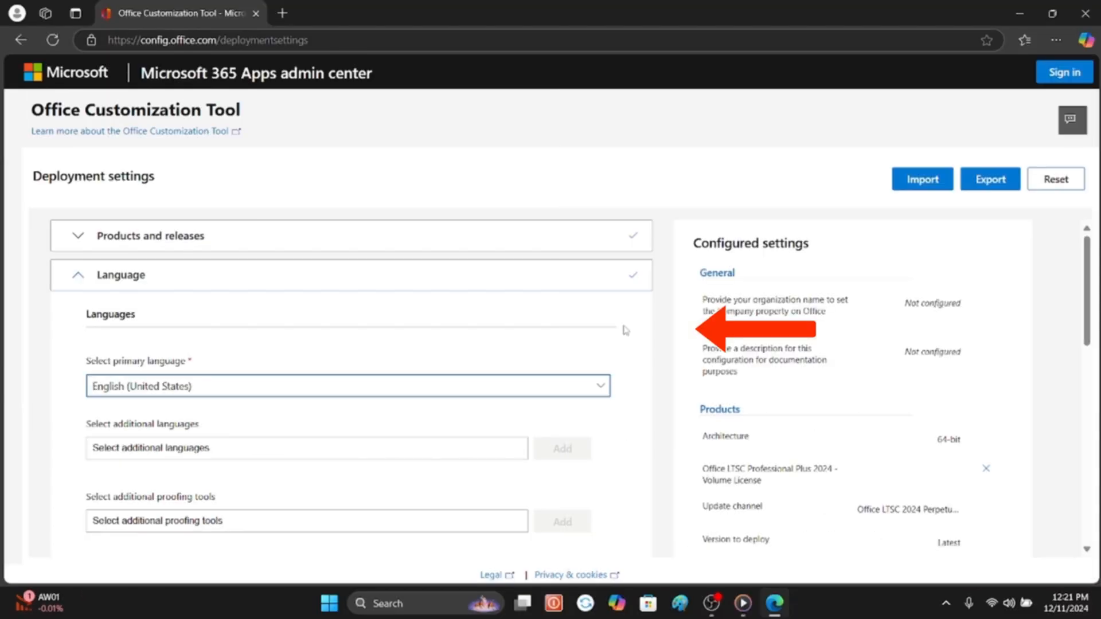
scroll(489, 384, "down", 3)
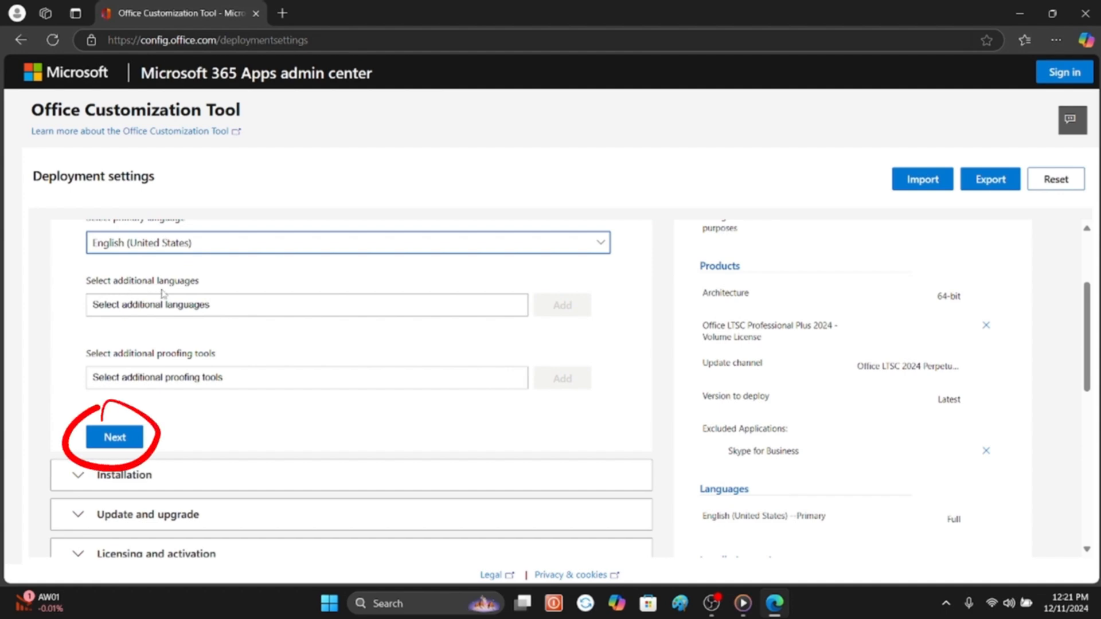
scroll(155, 373, "down", 3)
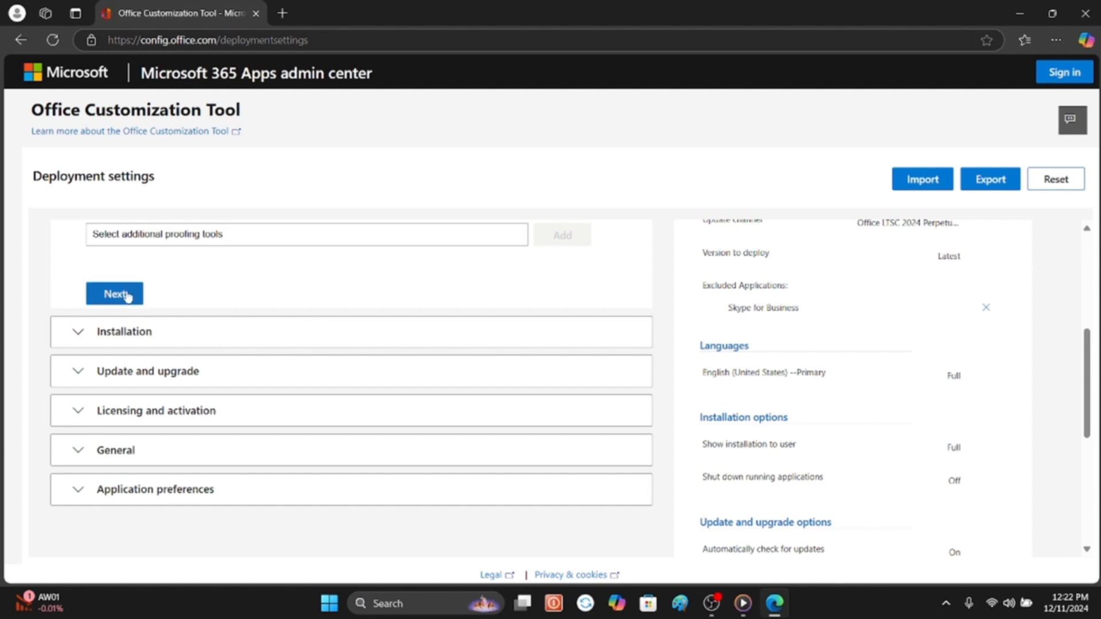
left_click(128, 295)
Step: Keep the Office Content Delivery Network (CDN) as the installation source and continue to the update and upgrade options
scroll(212, 407, "down", 4)
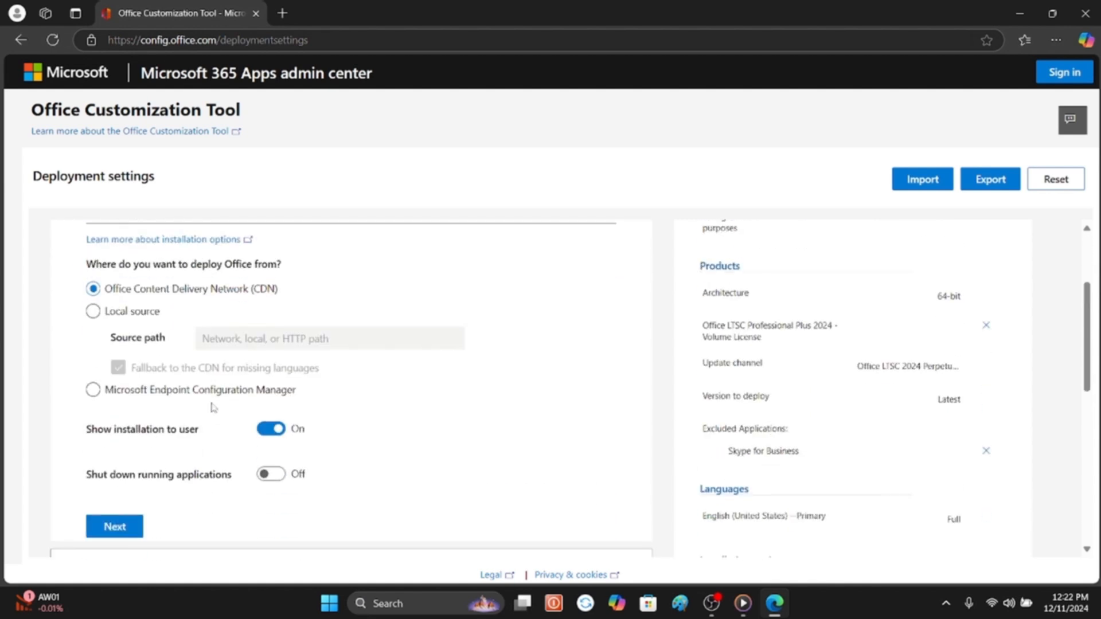
scroll(164, 330, "up", 1)
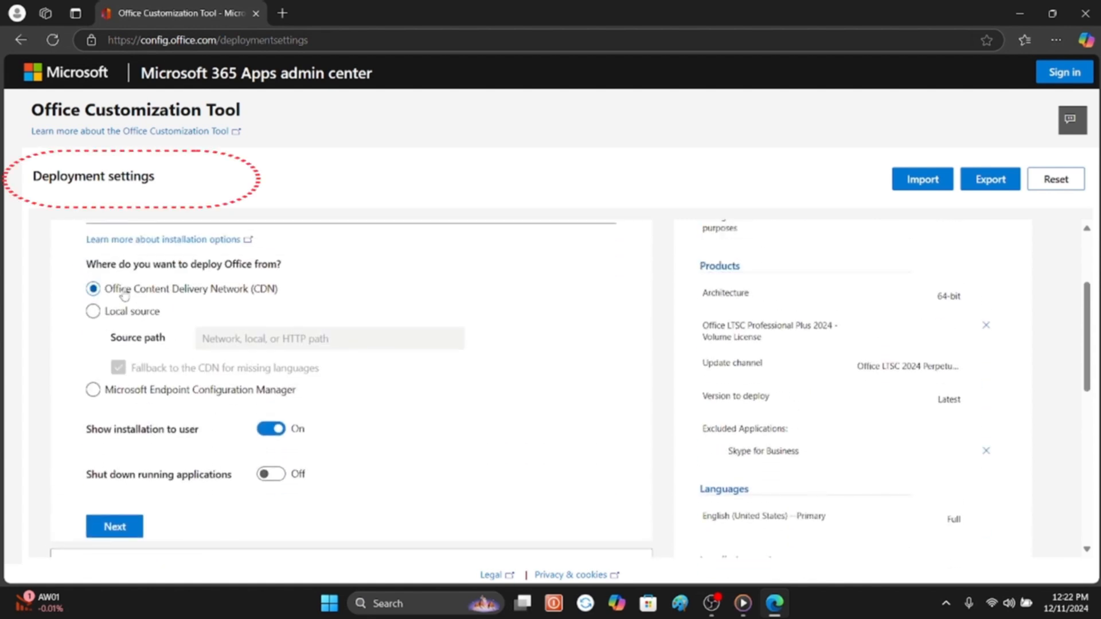
scroll(223, 303, "up", 1)
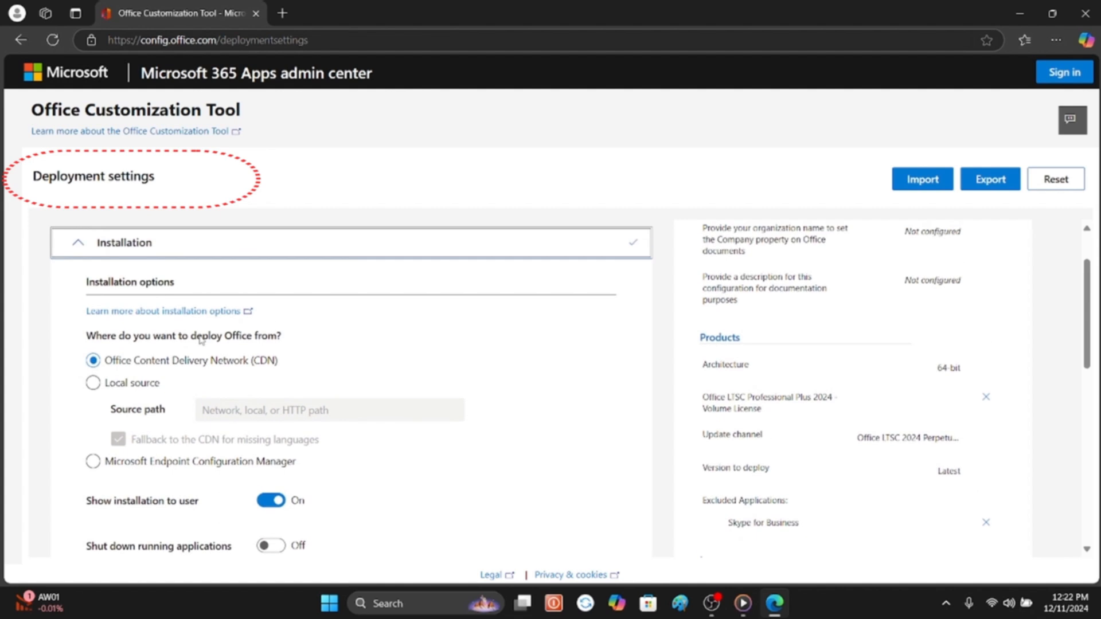
scroll(200, 339, "down", 2)
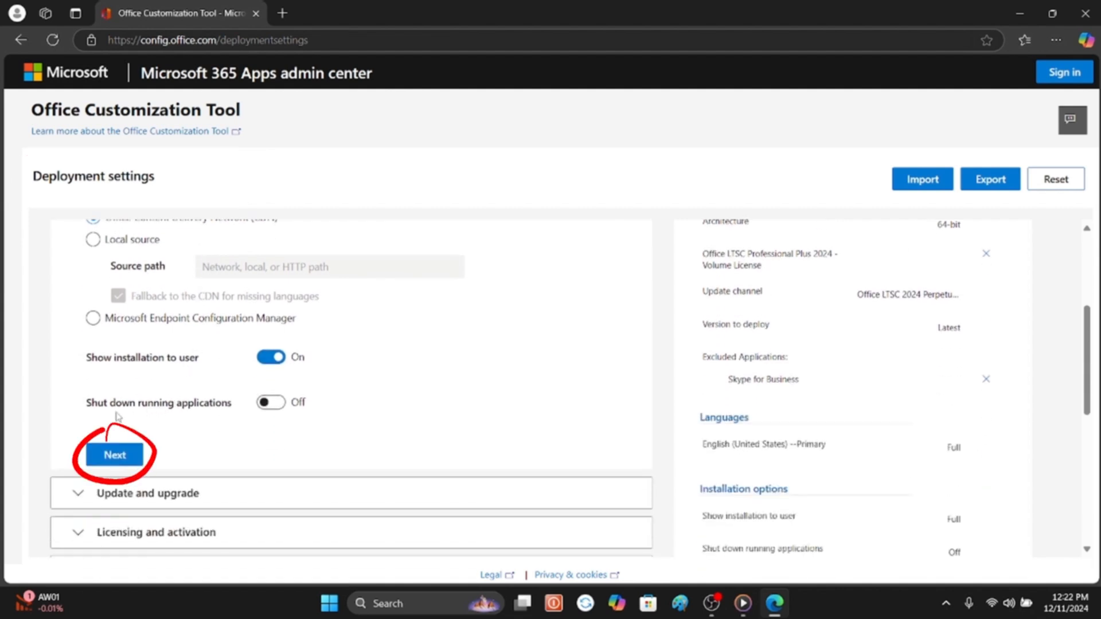
left_click(136, 455)
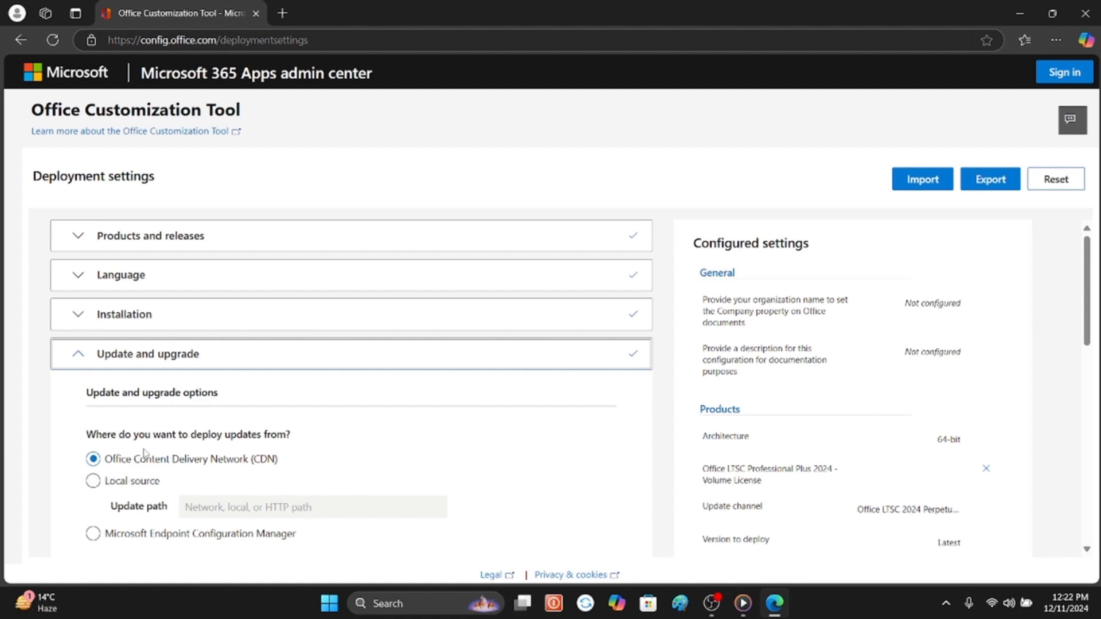
Step: Turn off uninstalling MSI versions of Office in the upgrade options and continue to licensing and activation
scroll(226, 466, "down", 2)
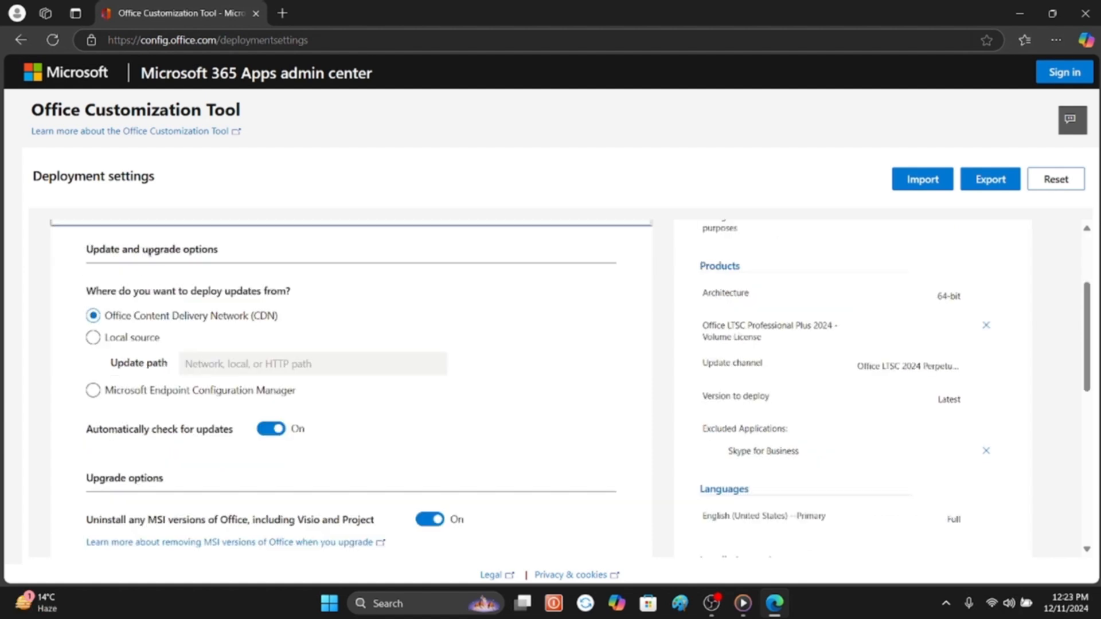
scroll(155, 286, "up", 1)
scroll(175, 358, "down", 3)
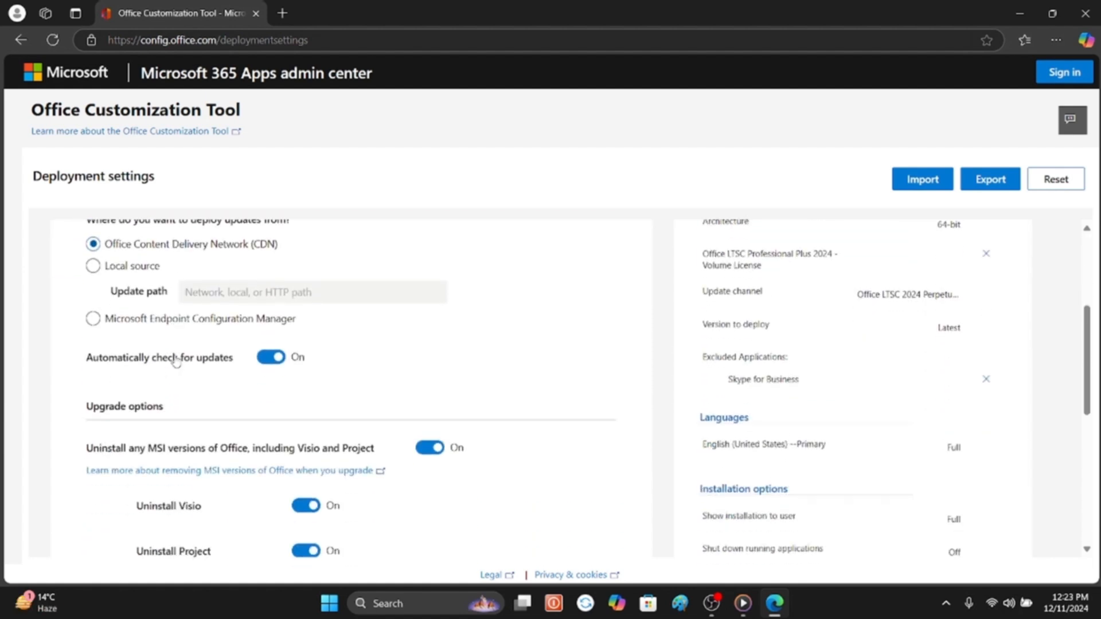
scroll(177, 360, "down", 1)
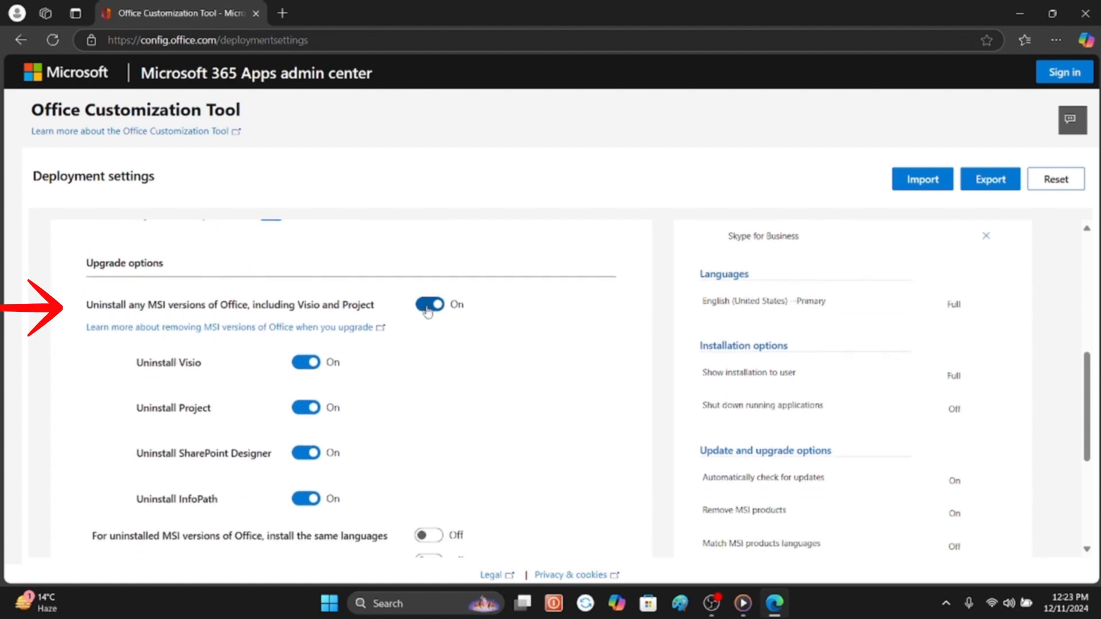
left_click(428, 304)
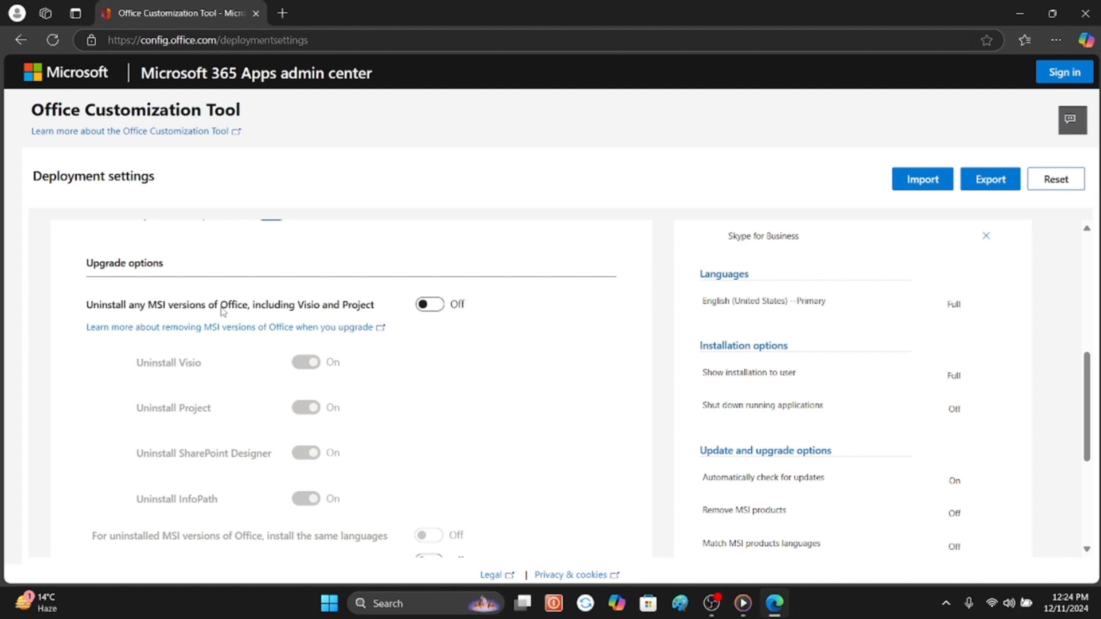
scroll(396, 404, "down", 3)
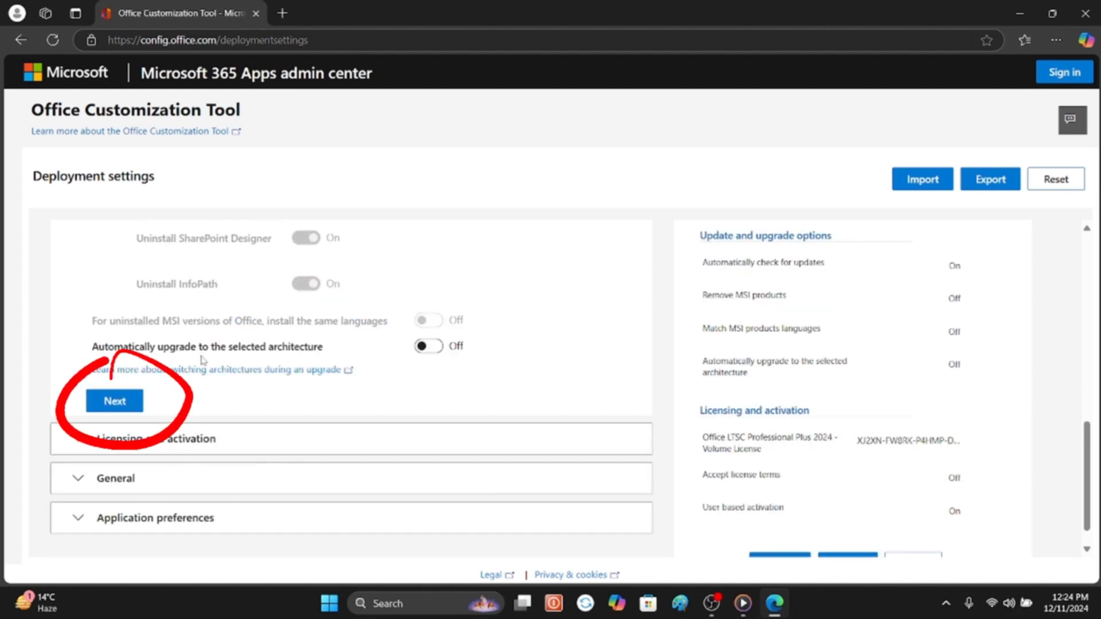
left_click(126, 401)
Step: Keep the KMS product key and user based activation, and continue to the General settings
scroll(293, 439, "down", 4)
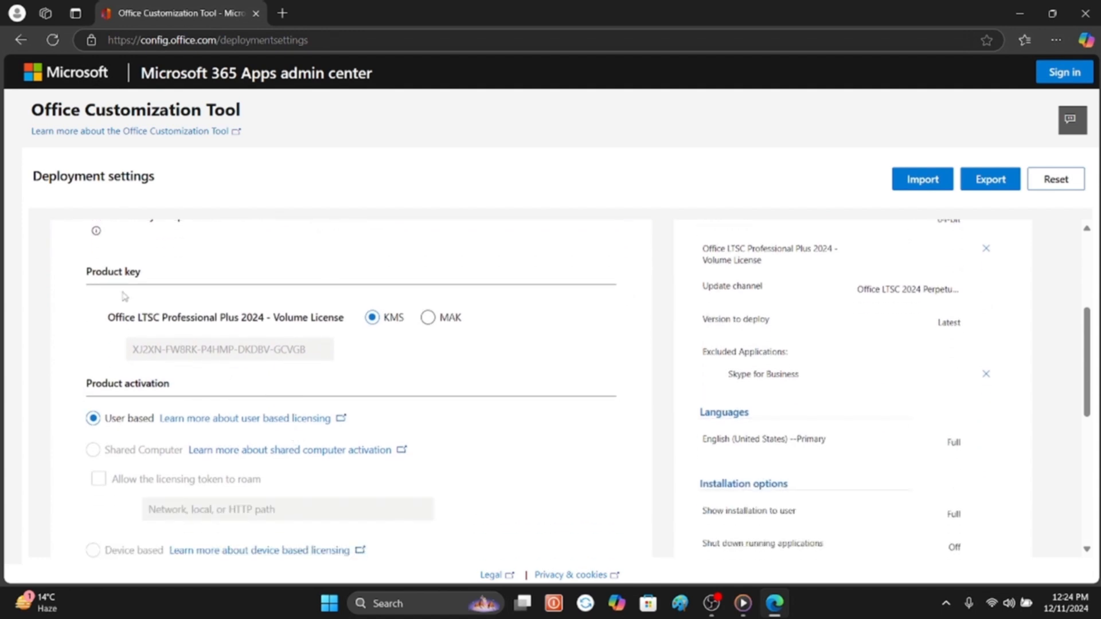
scroll(205, 335, "up", 1)
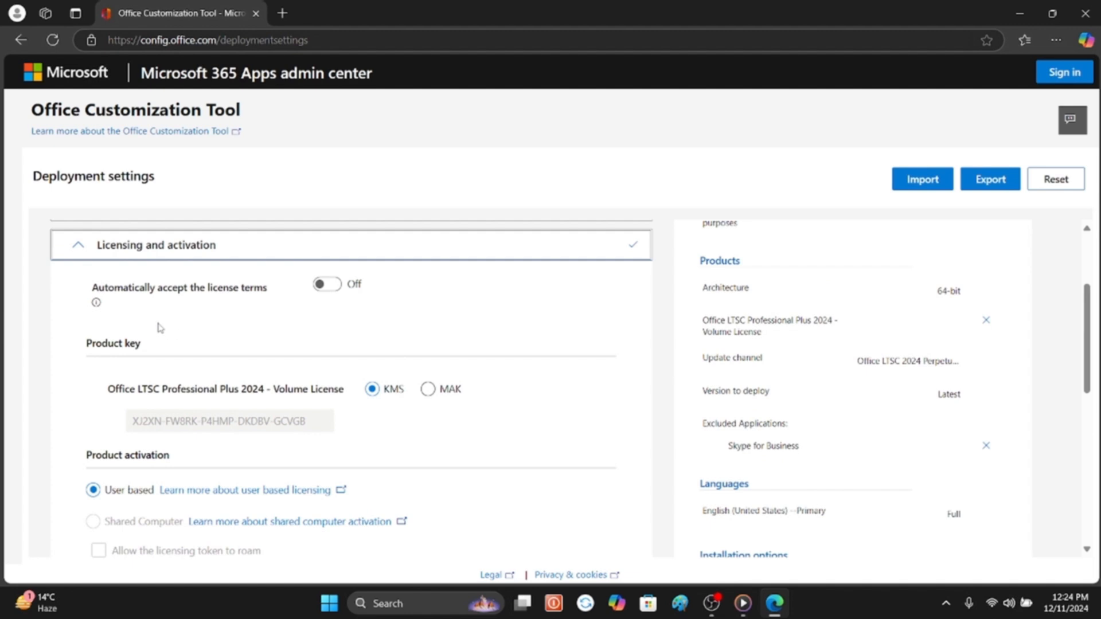
scroll(366, 442, "down", 3)
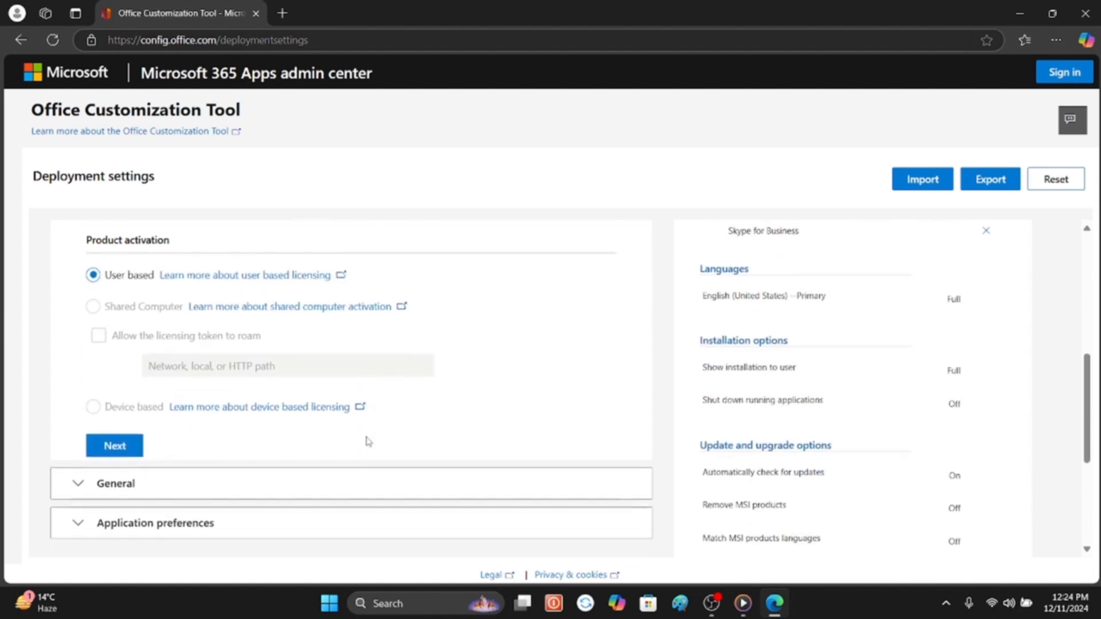
scroll(365, 442, "down", 1)
scroll(365, 442, "up", 1)
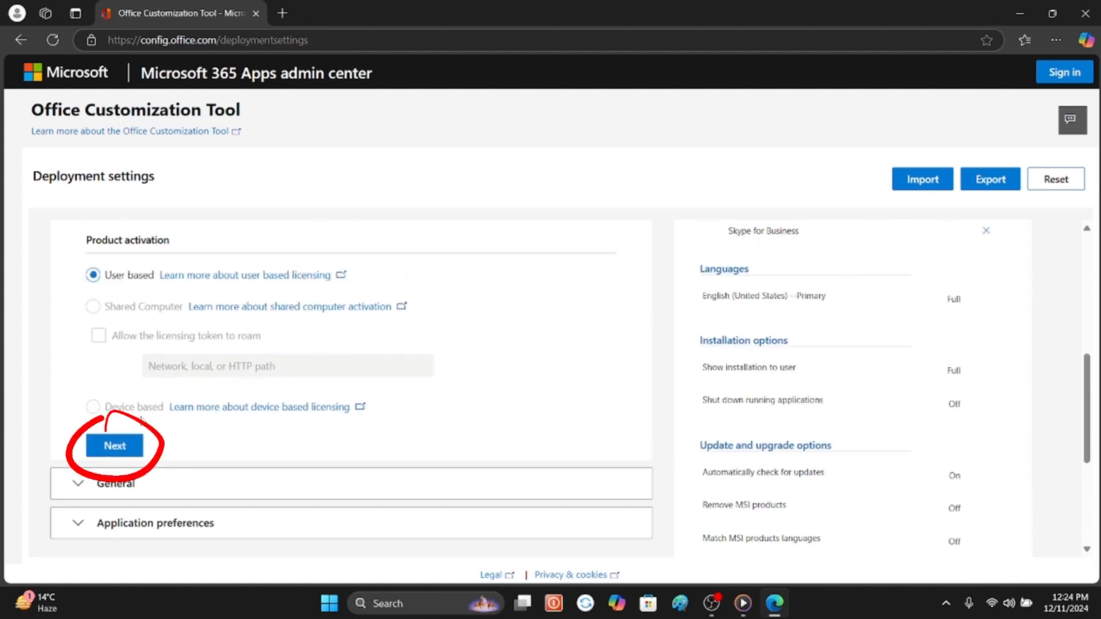
left_click(131, 443)
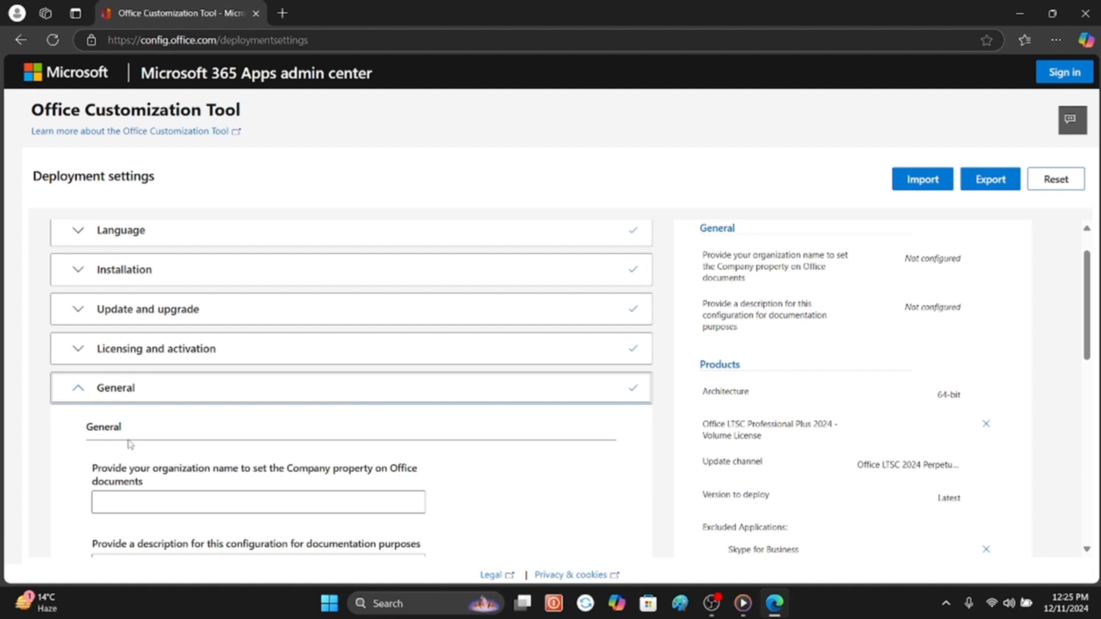
Step: Leave the organization name and configuration description empty and continue to the application preferences
scroll(346, 495, "down", 3)
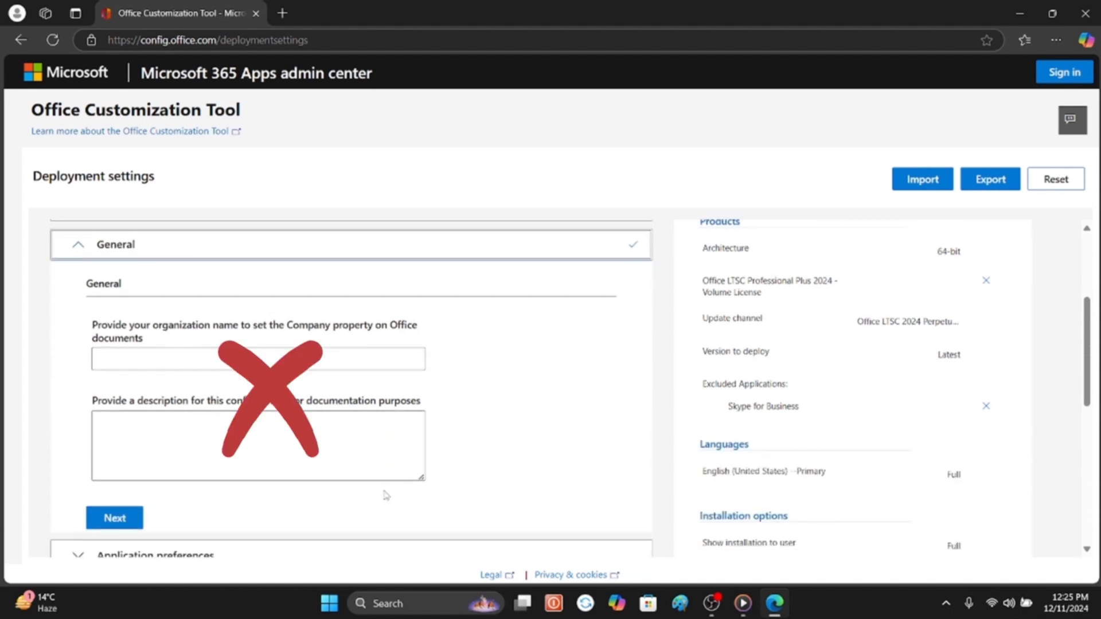
scroll(386, 495, "down", 1)
scroll(386, 496, "up", 1)
left_click(121, 522)
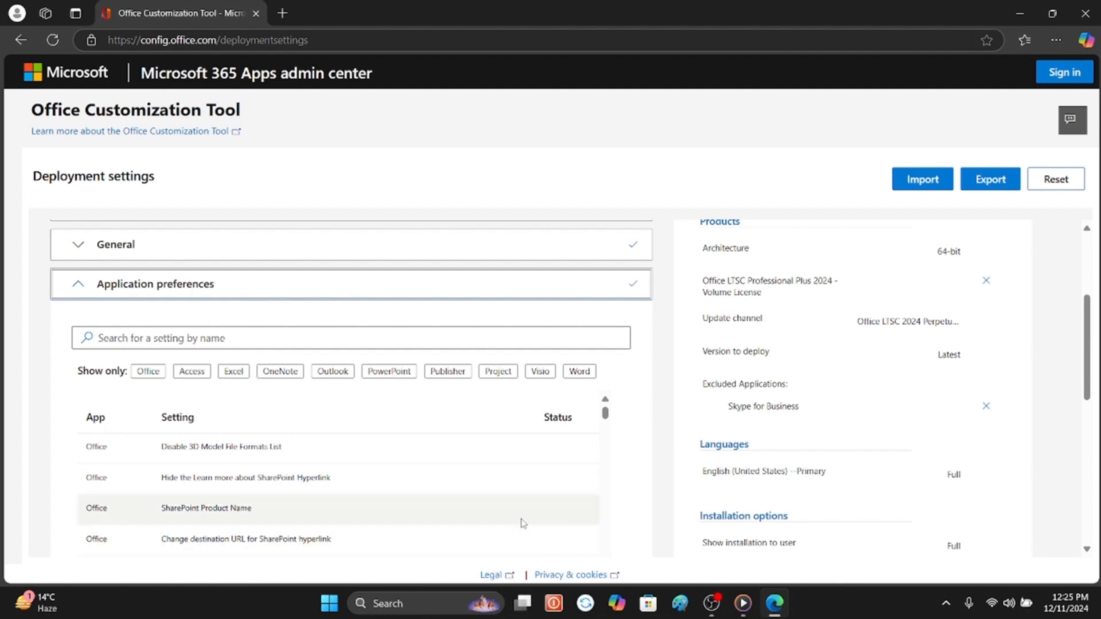
Step: Look through the application preferences without changing any, and finish the deployment settings
scroll(361, 458, "down", 10)
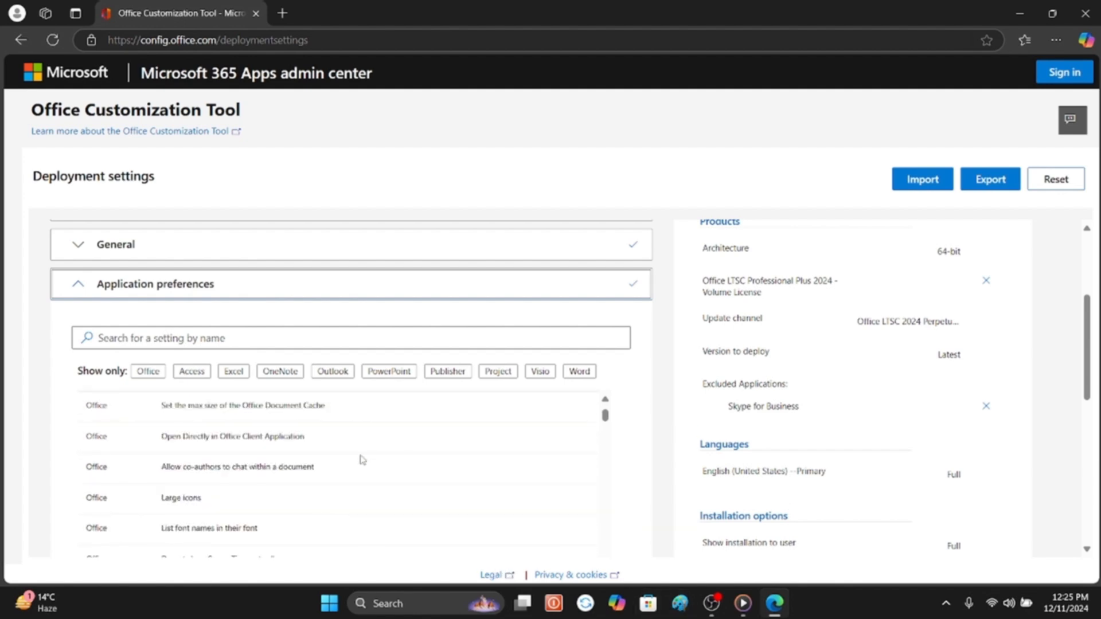
scroll(361, 459, "down", 10)
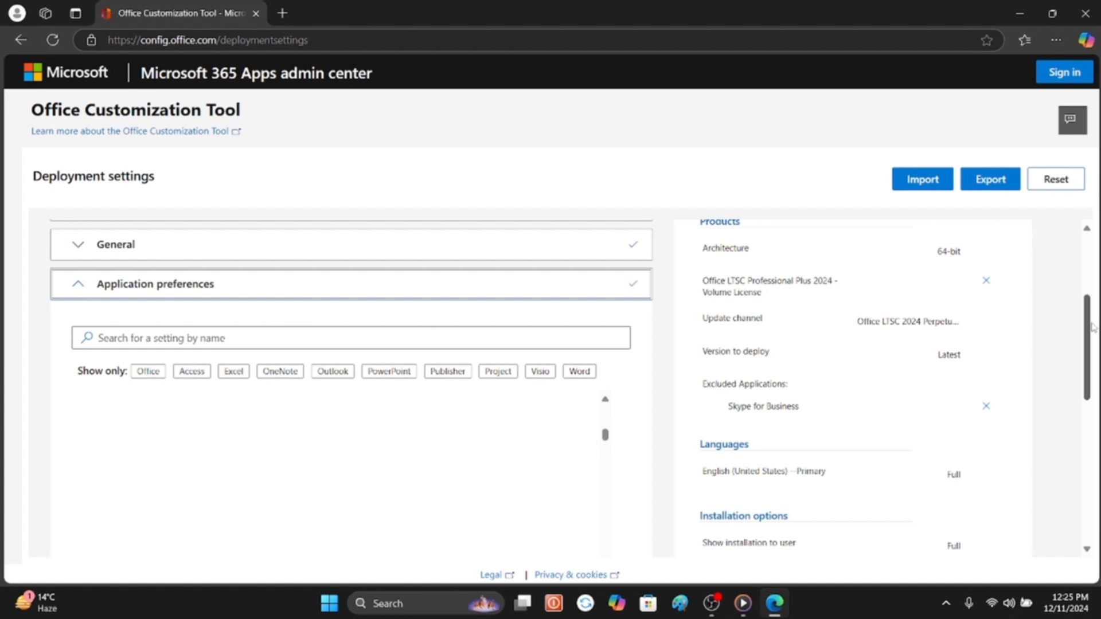
left_click_drag(1089, 324, 1099, 464)
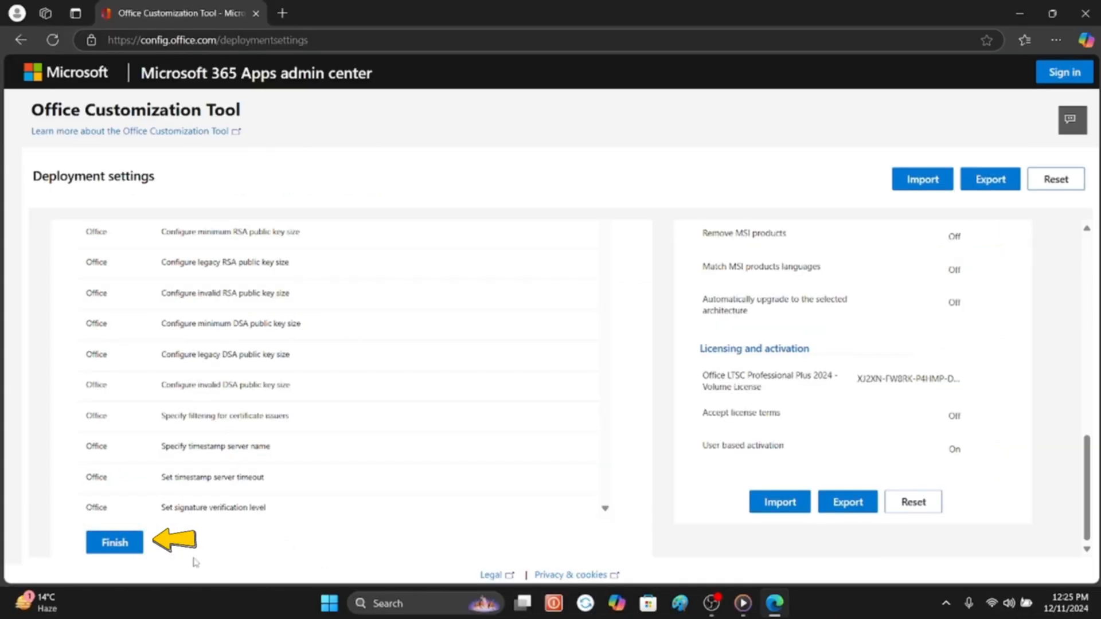
left_click(165, 521)
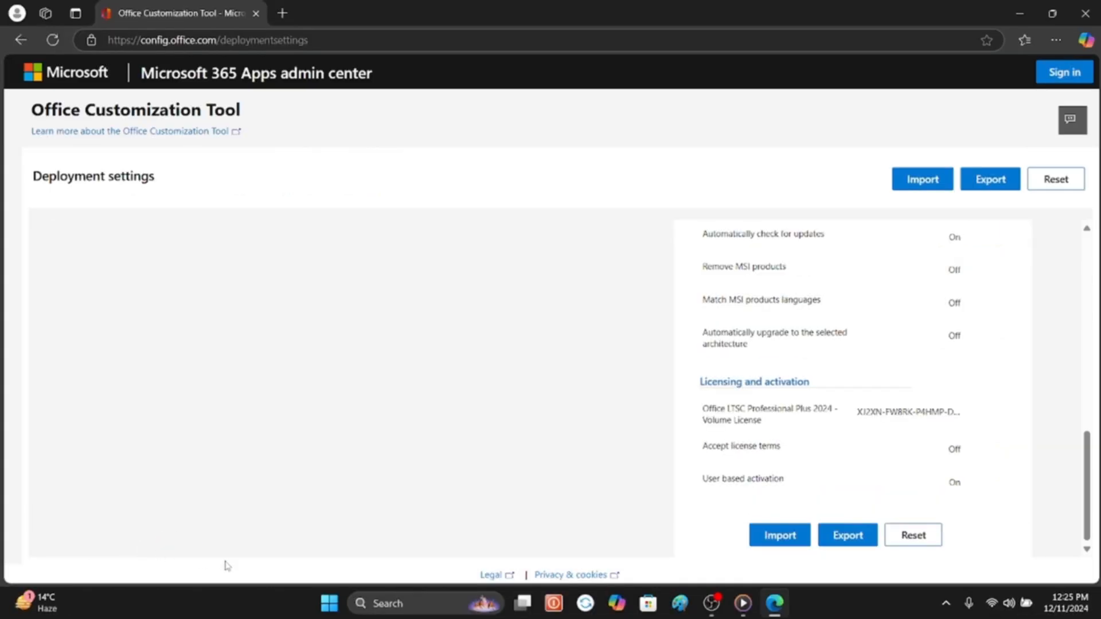
Step: Review the configured settings and start the export with Office Open XML formats as the default file format
scroll(918, 350, "up", 5)
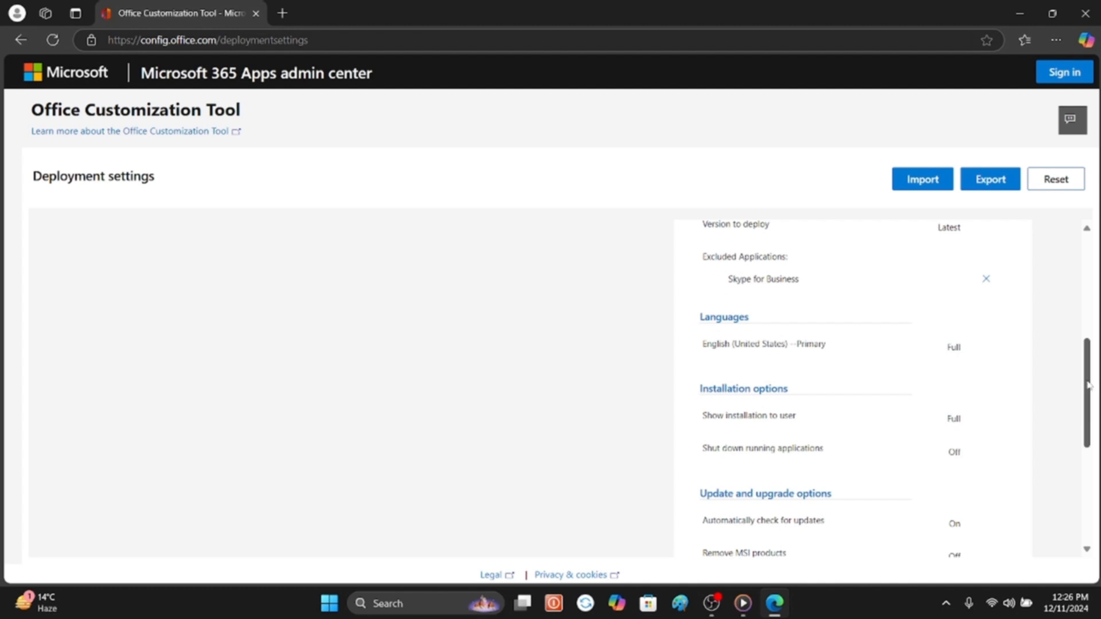
left_click_drag(1088, 352, 1097, 484)
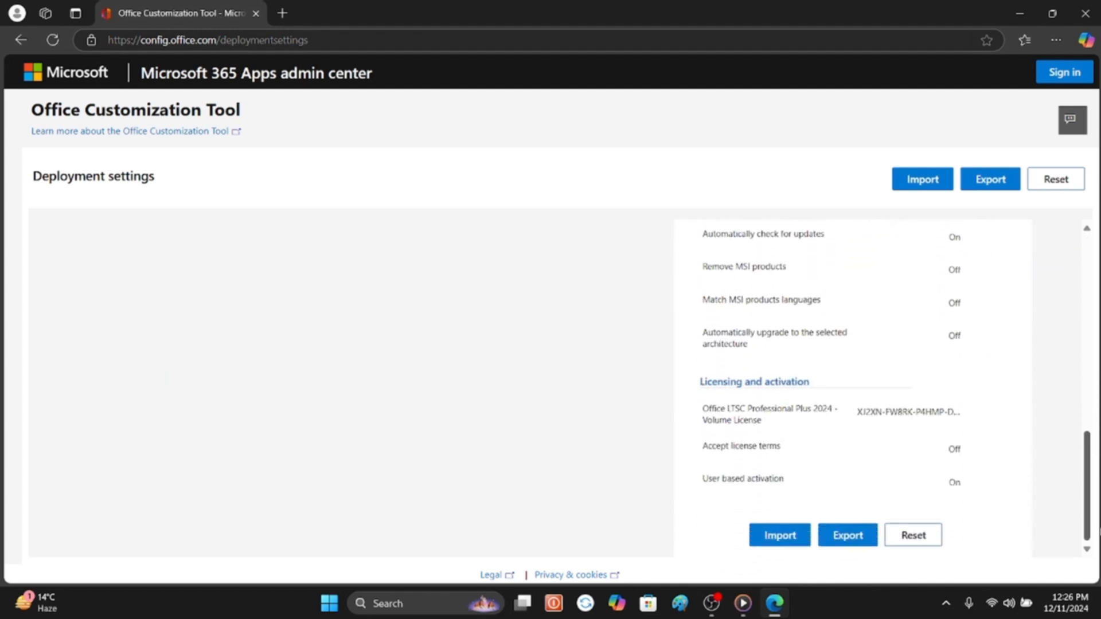
left_click(847, 535)
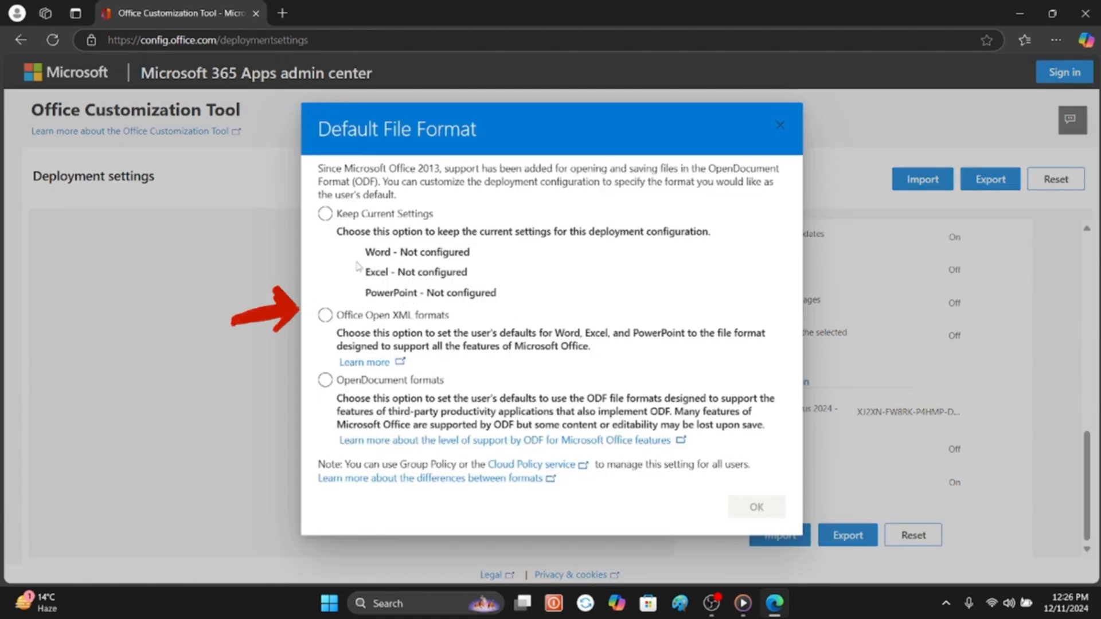
left_click(333, 319)
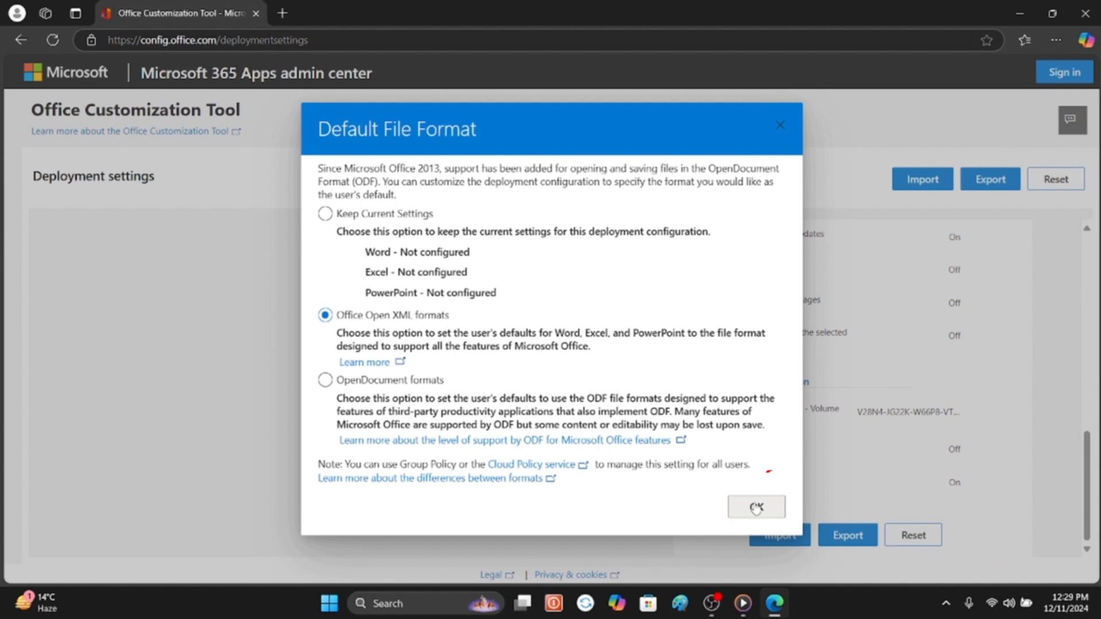
left_click(756, 539)
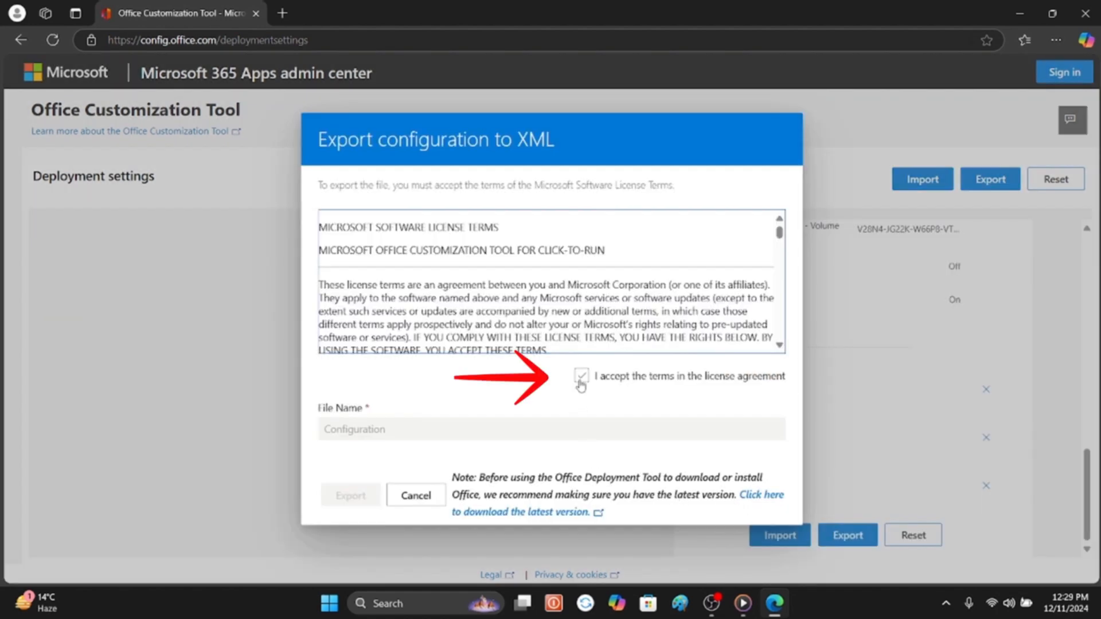
Step: Accept the license terms, export the configuration under the file name Configuration, and keep the downloaded XML file
left_click(581, 379)
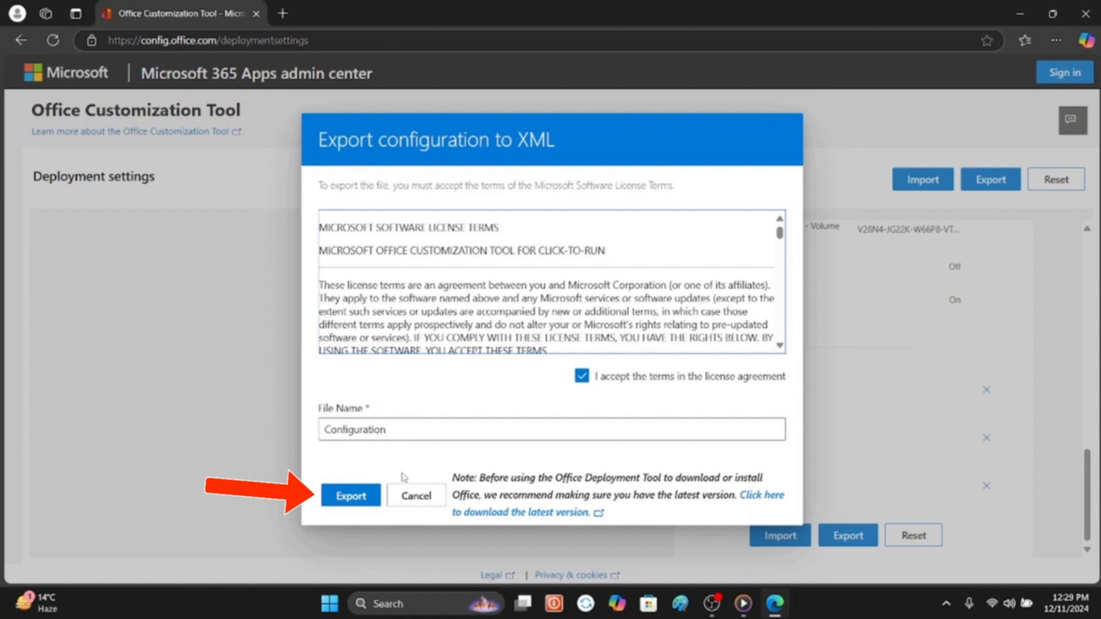
left_click(359, 495)
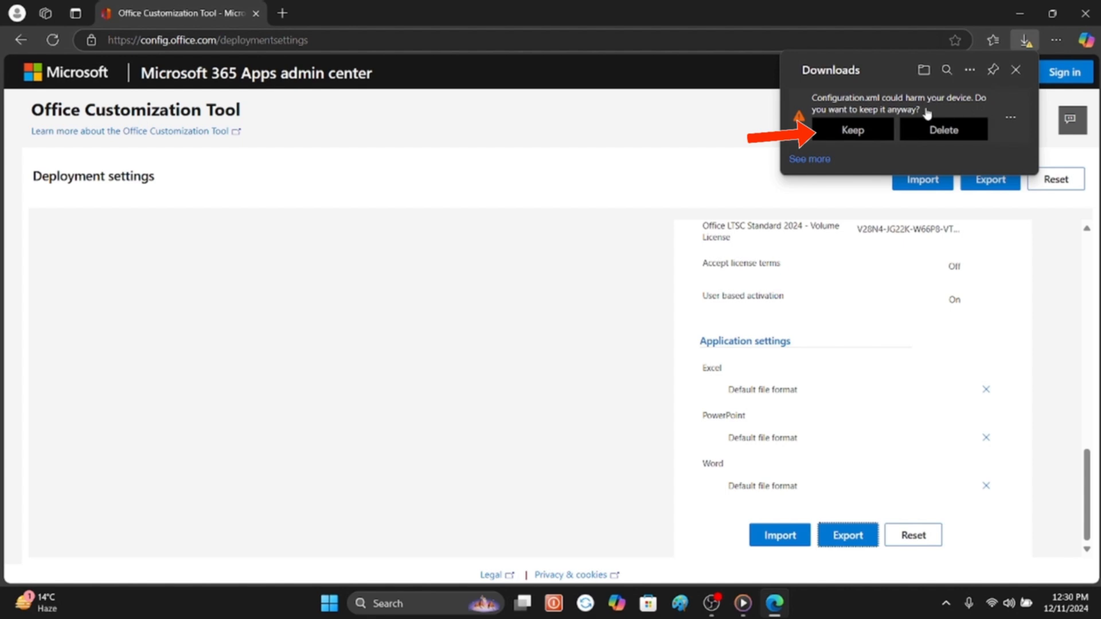
left_click(854, 129)
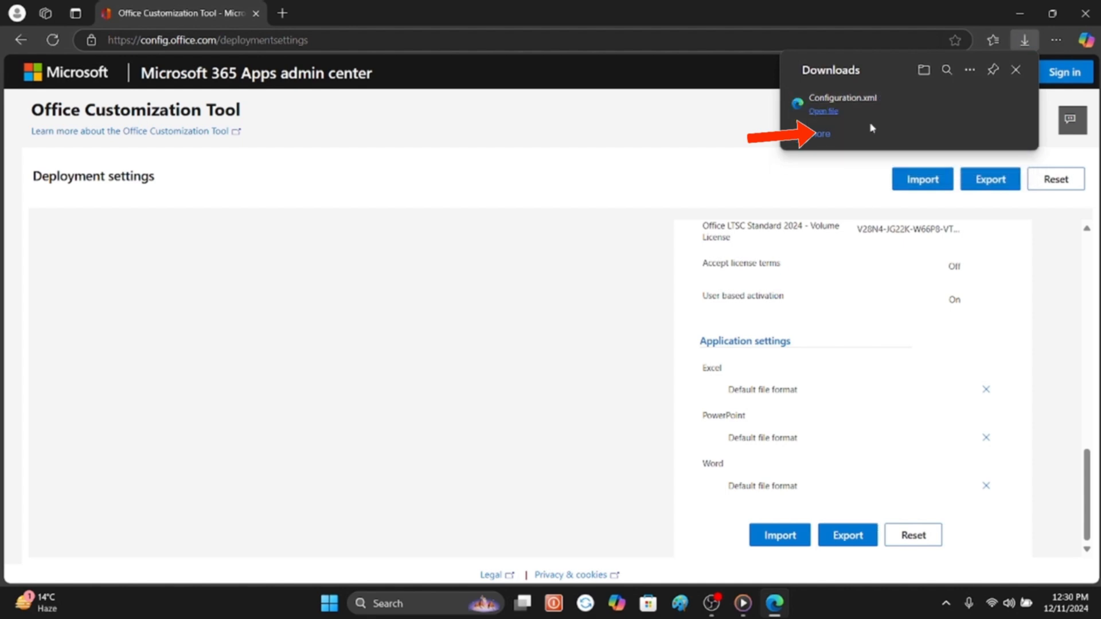
Step: Show the downloaded Configuration.xml in its folder and cut the file
mouse_move(843, 118)
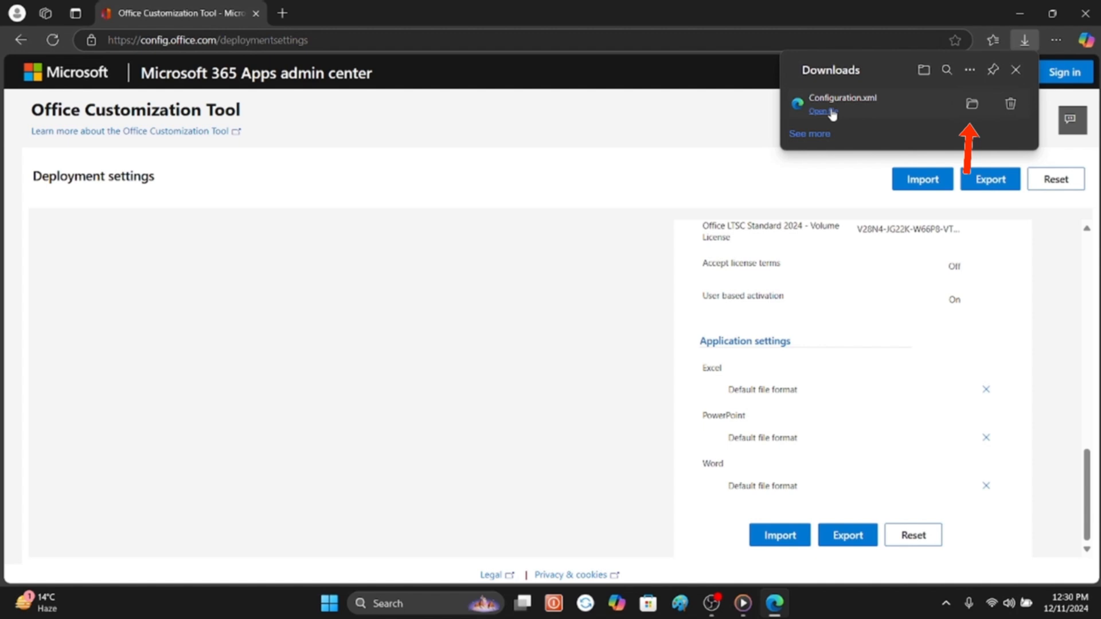
left_click(972, 104)
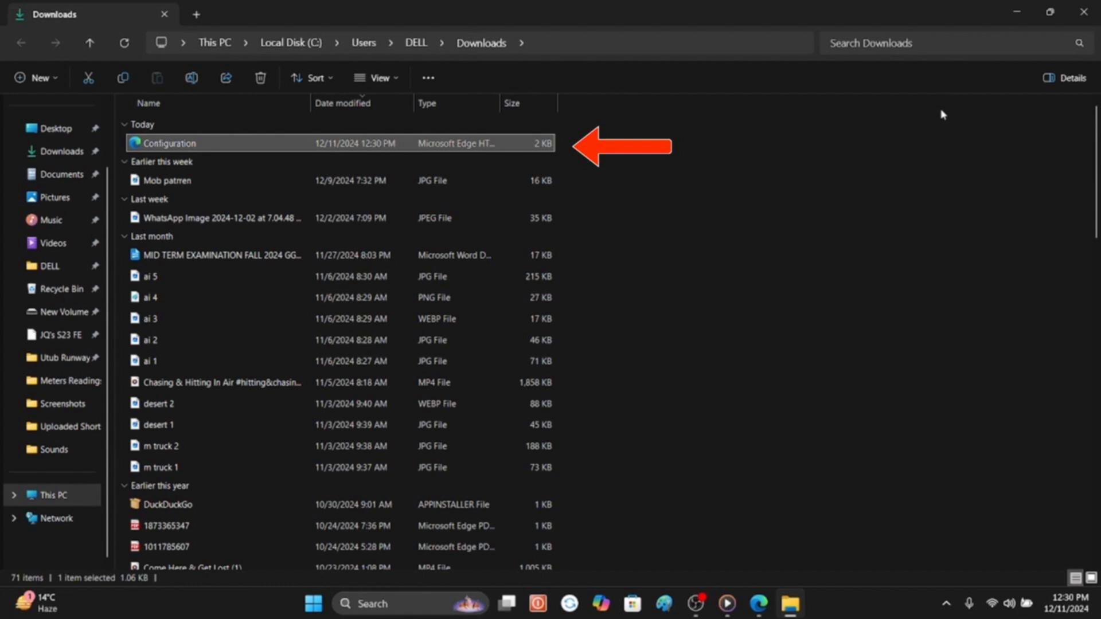
right_click(135, 145)
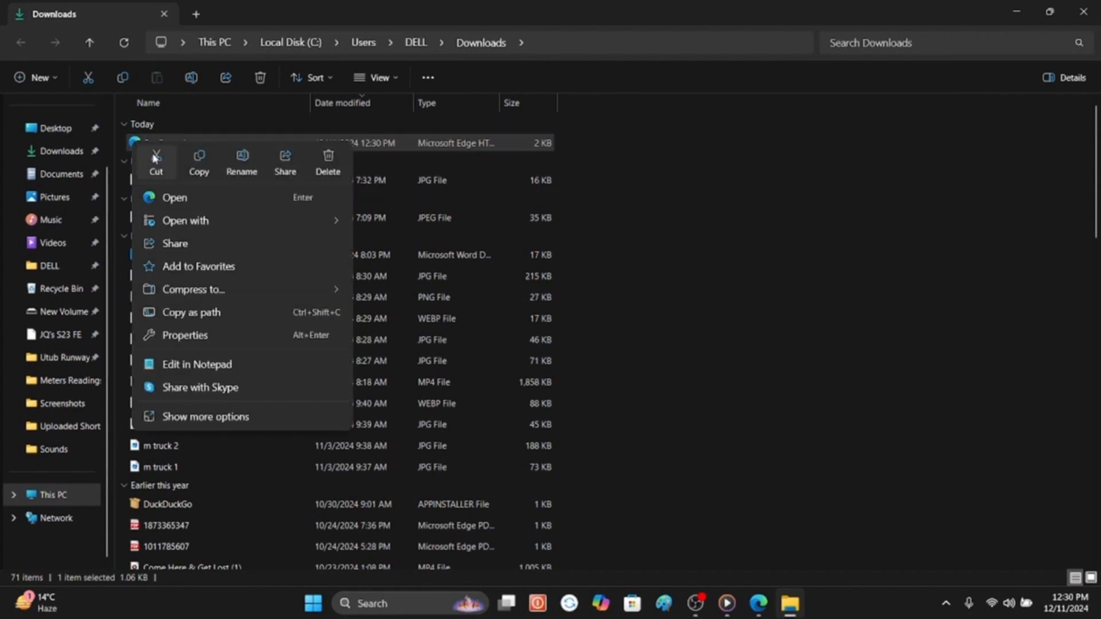
left_click(155, 158)
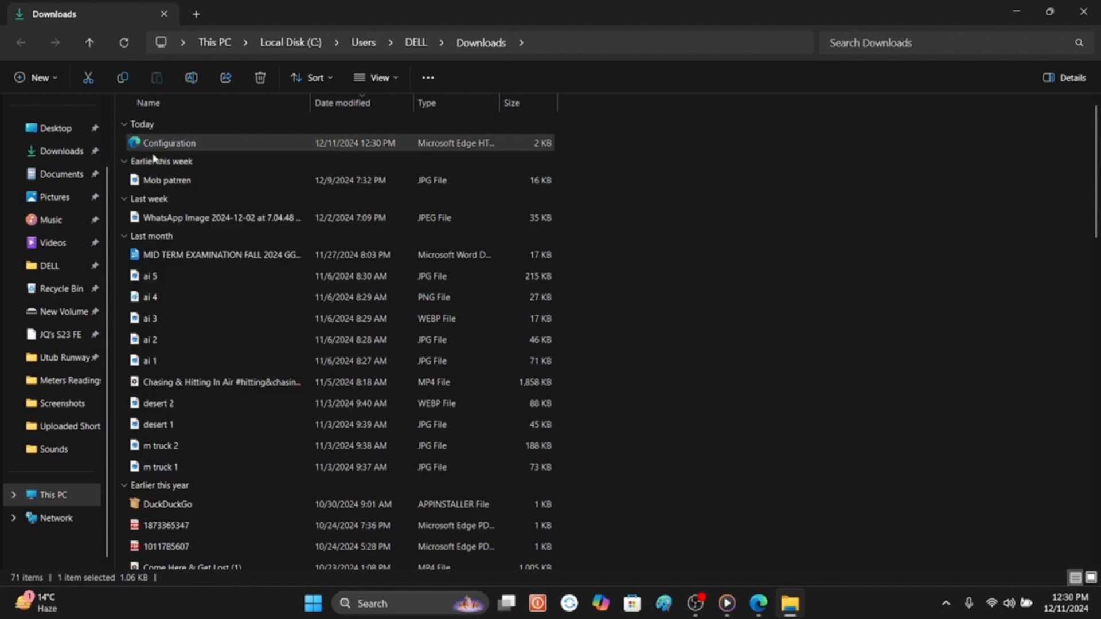
Step: Create a desktop folder named Office 2024, open it and paste the cut Configuration file into it
right_click(325, 182)
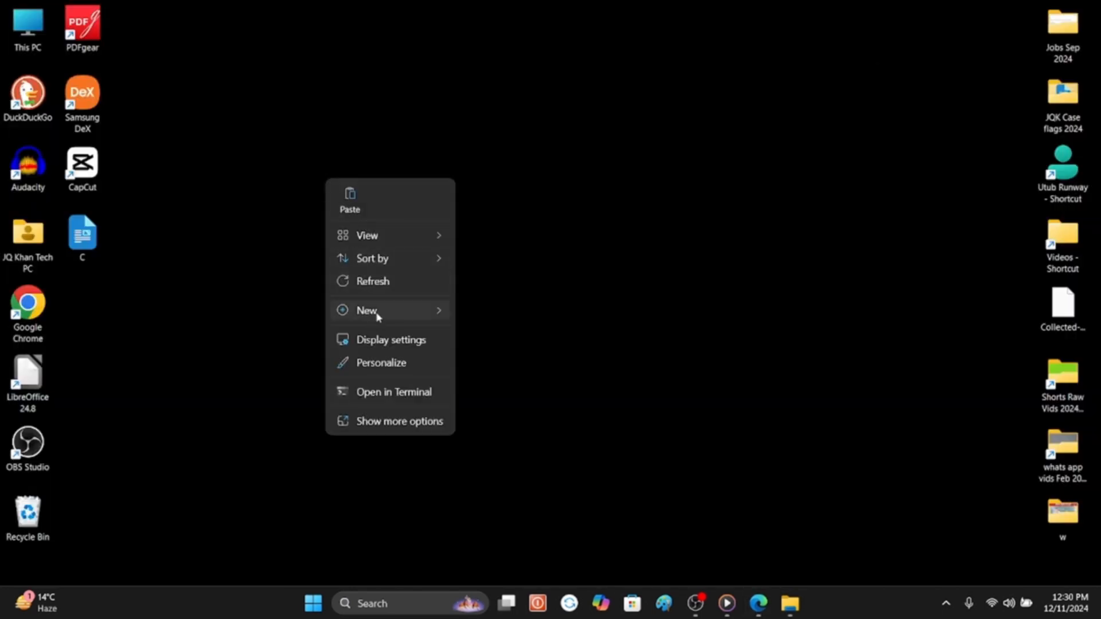
mouse_move(381, 310)
left_click(474, 316)
type("Office 2024")
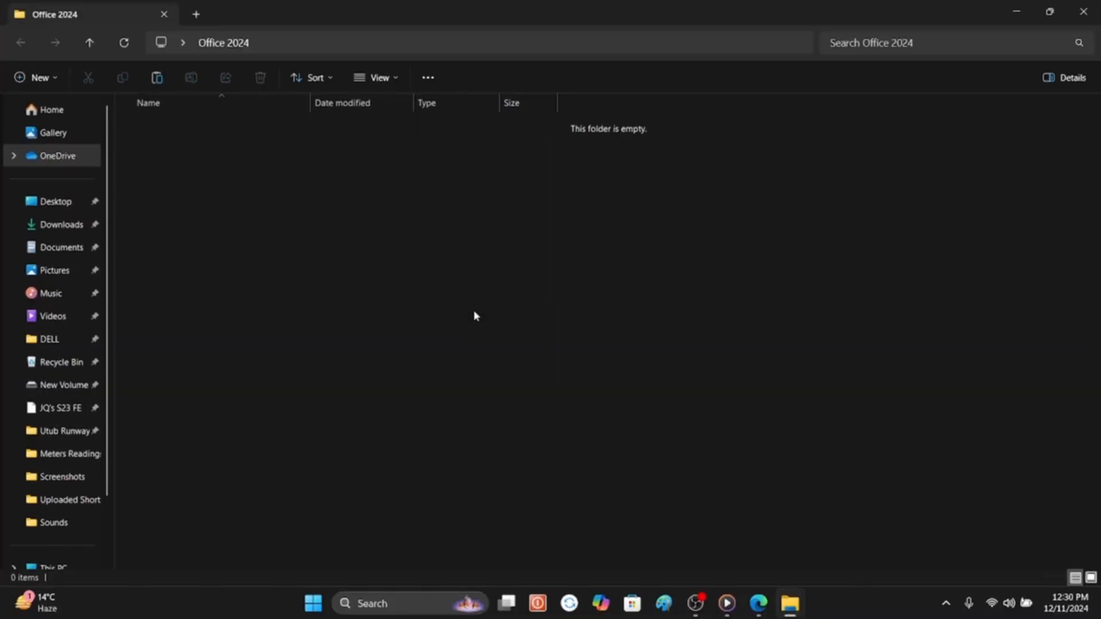
right_click(474, 314)
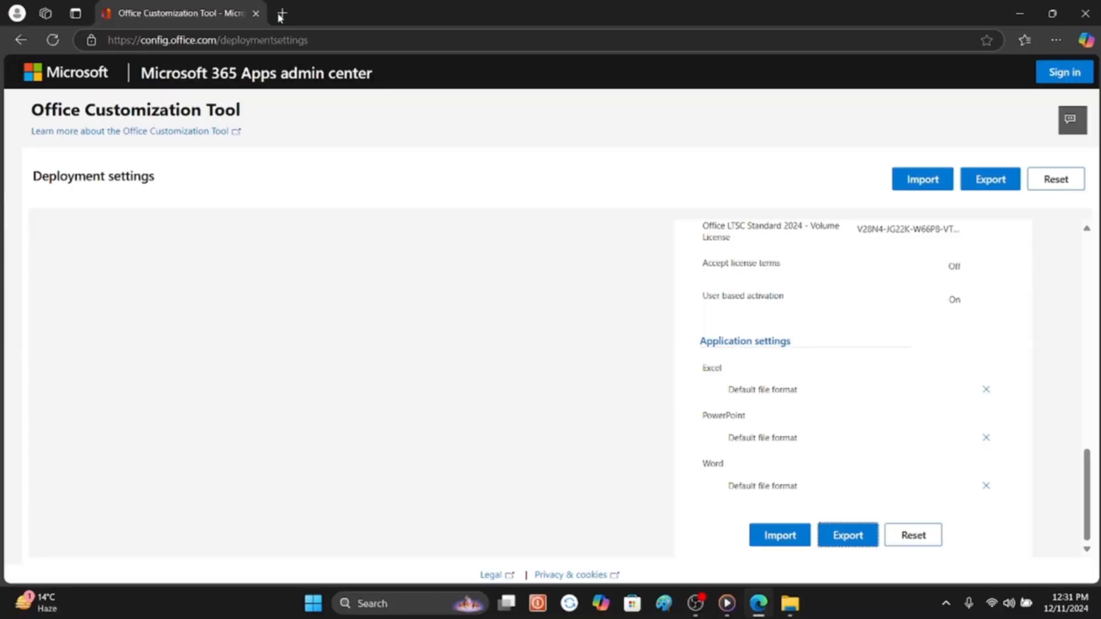
Step: Open Google in a new browser tab, close the leftover start tab and search for office deployment tool
left_click(281, 13)
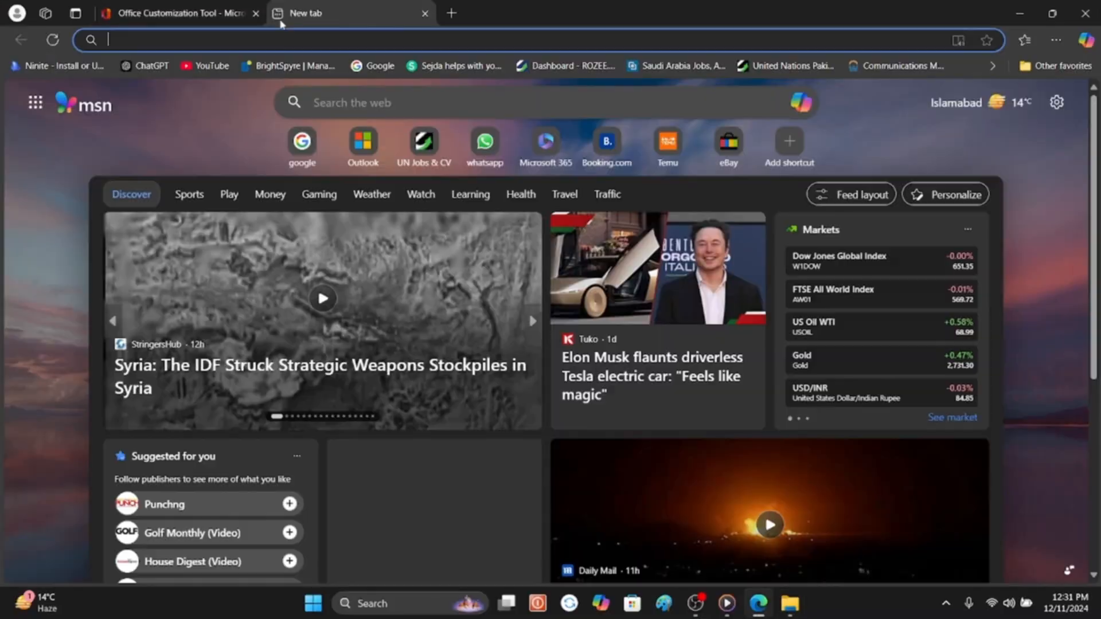
left_click(306, 145)
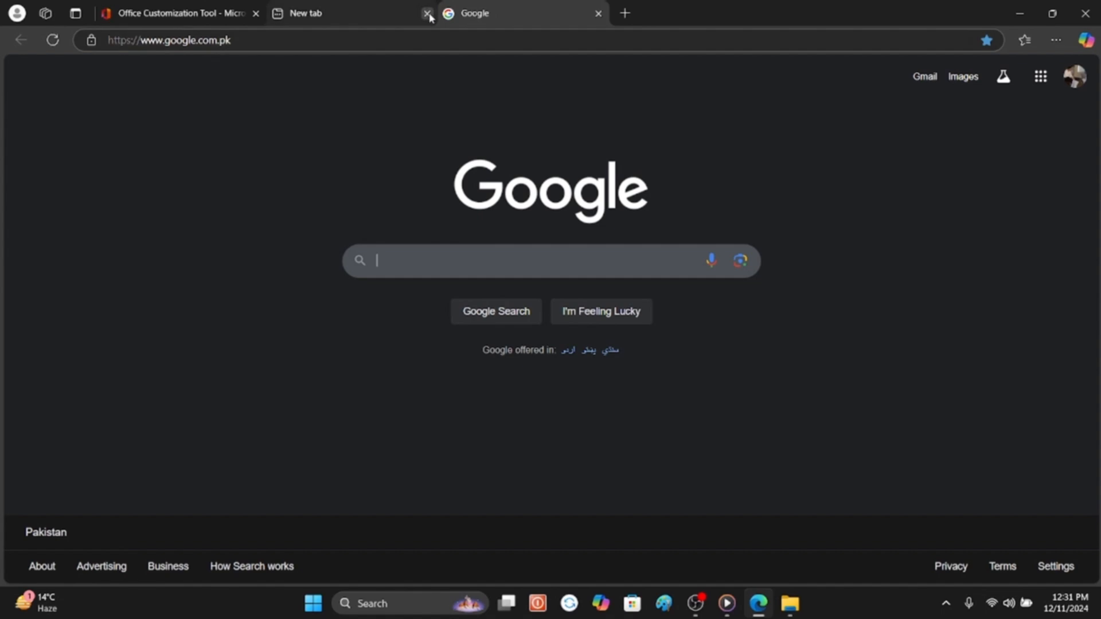
left_click(427, 13)
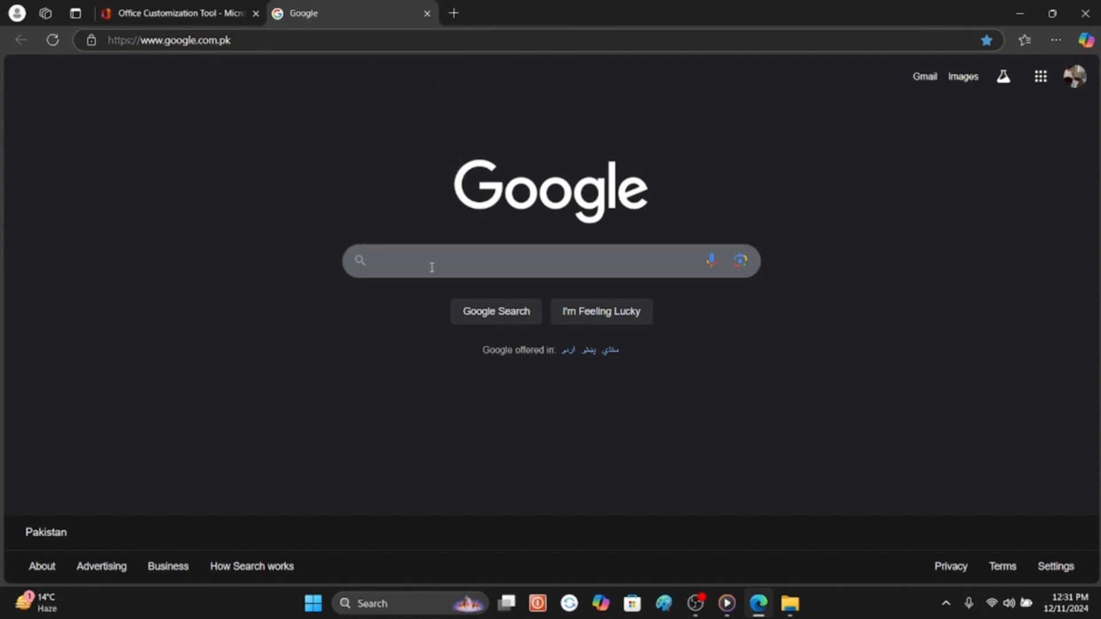
left_click(432, 265)
type("offi")
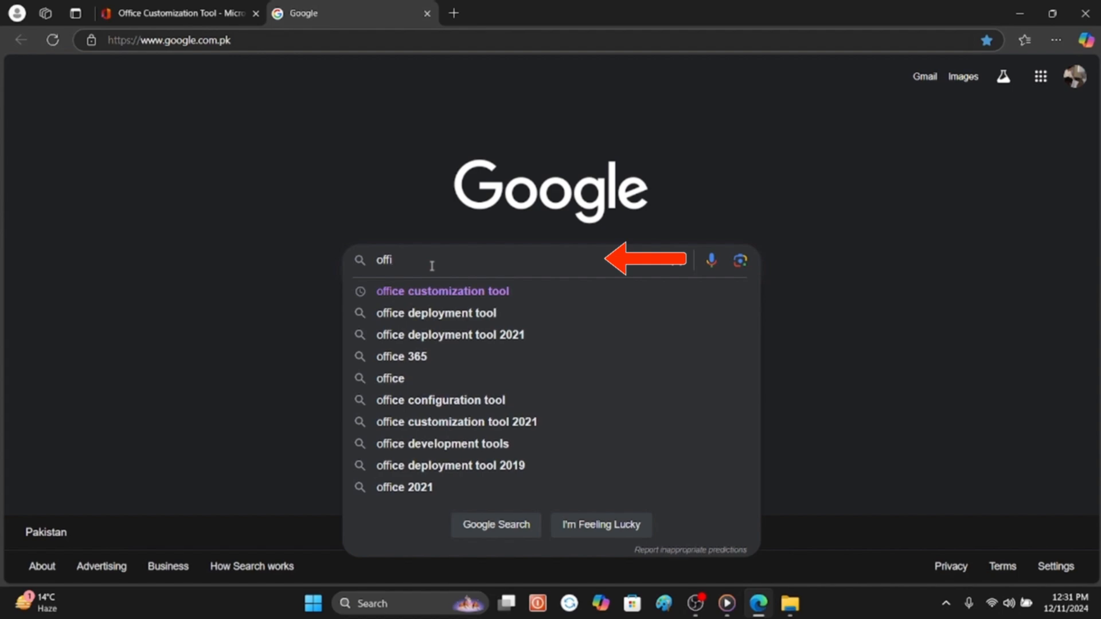
type("ce")
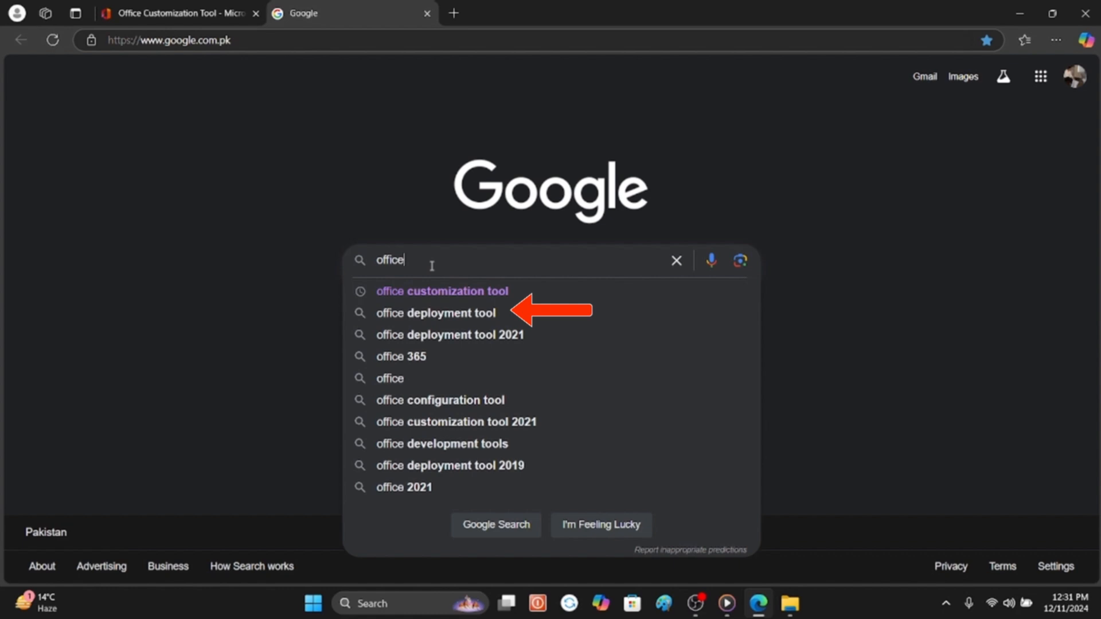
left_click(422, 317)
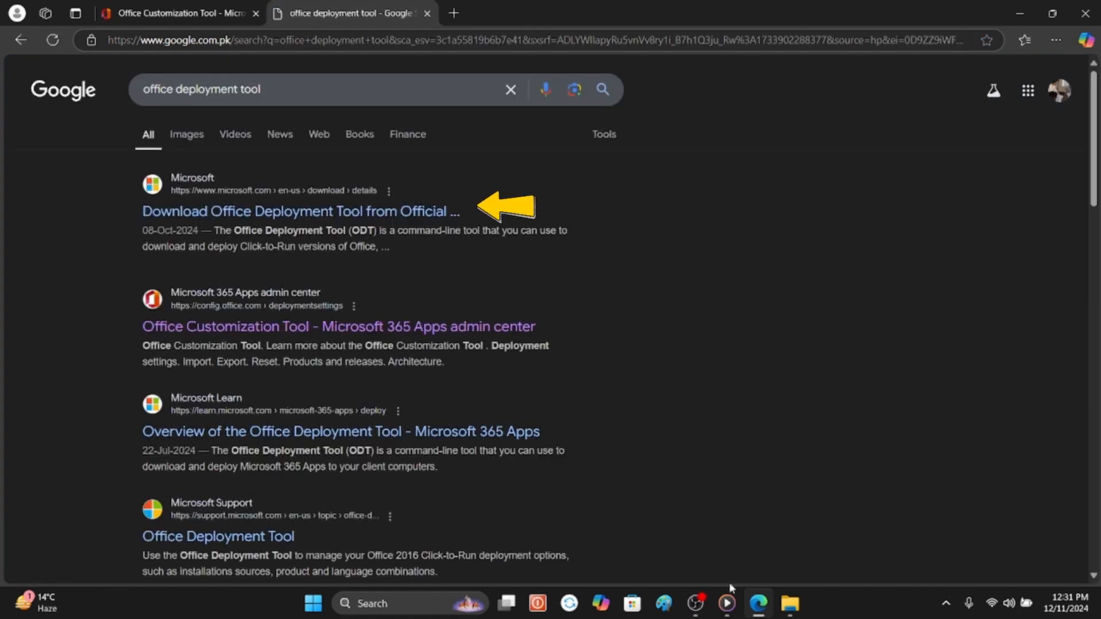
Step: Download the English Office Deployment Tool from Microsoft's official download page and open the Downloads folder
left_click(353, 222)
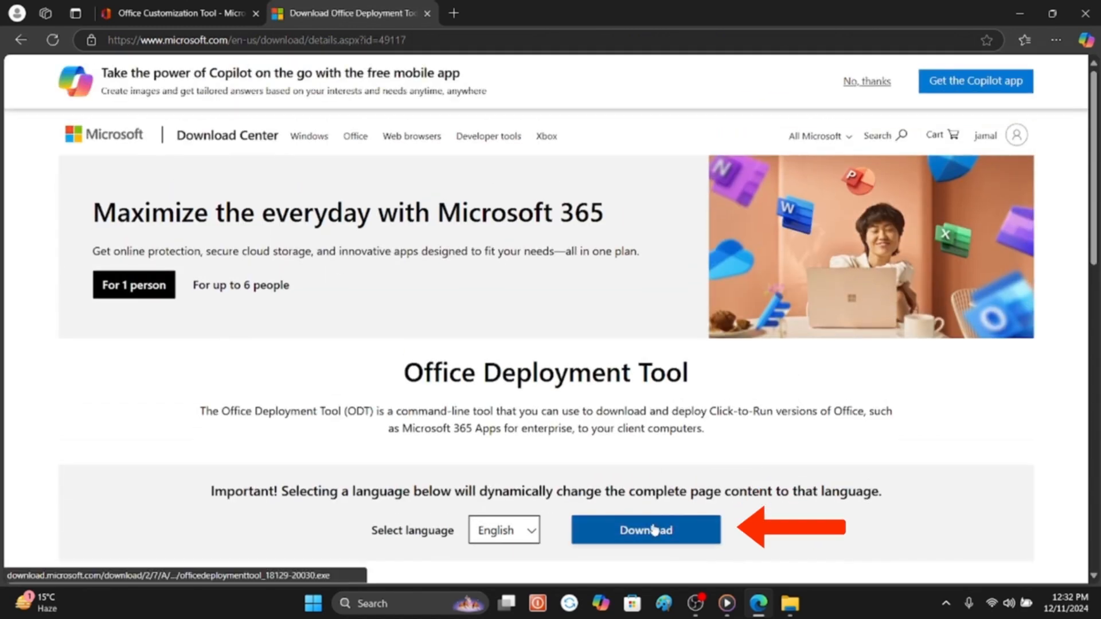
left_click(654, 529)
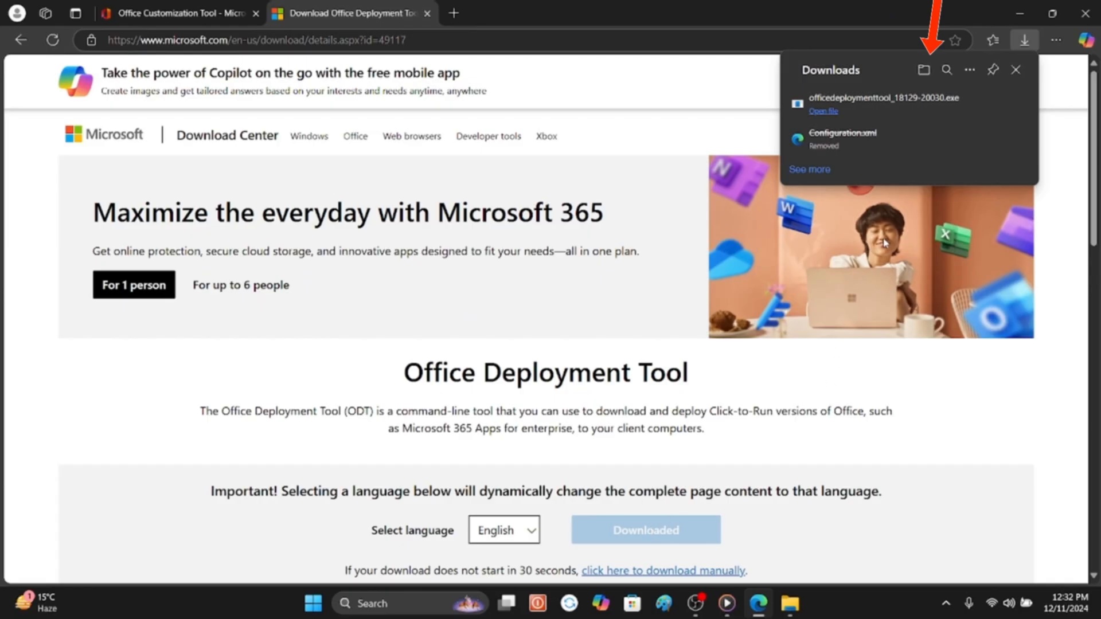
left_click(924, 69)
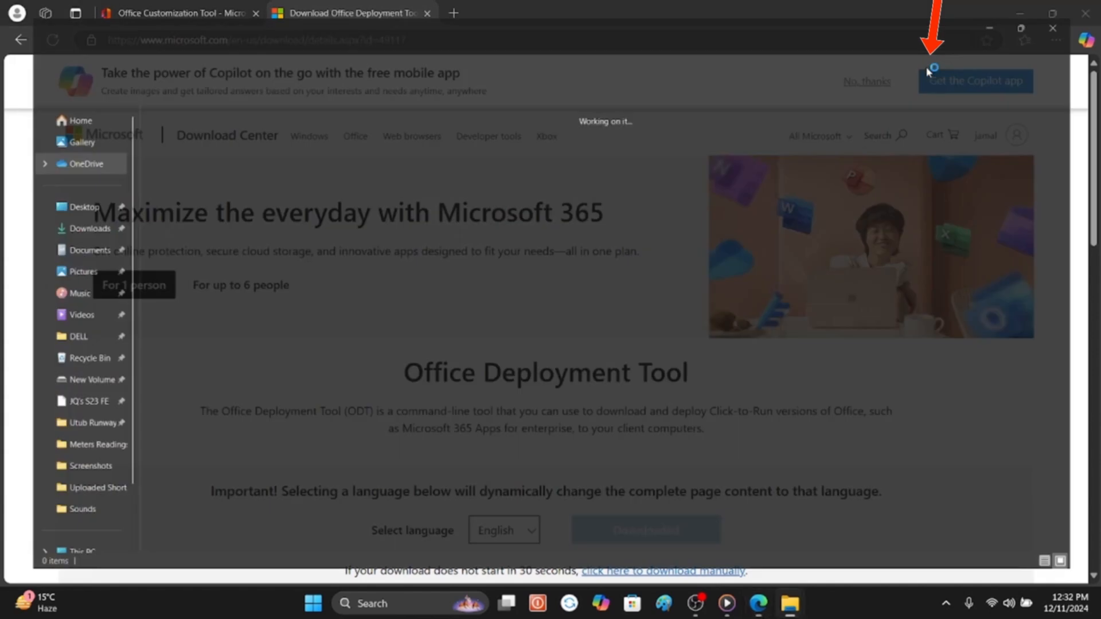
right_click(172, 144)
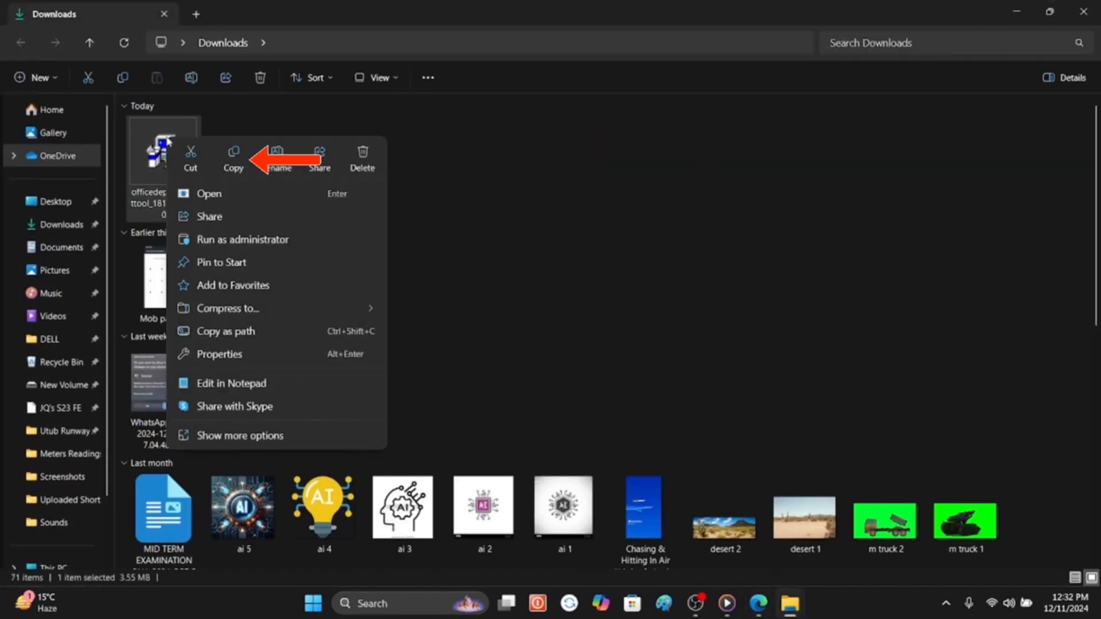
left_click(191, 157)
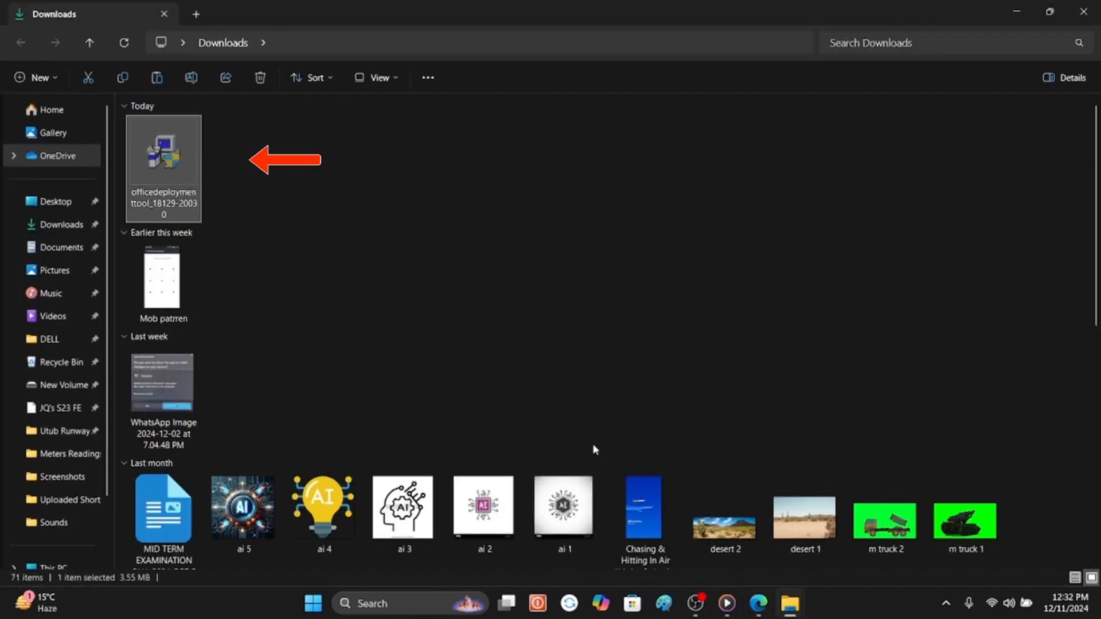
mouse_move(786, 613)
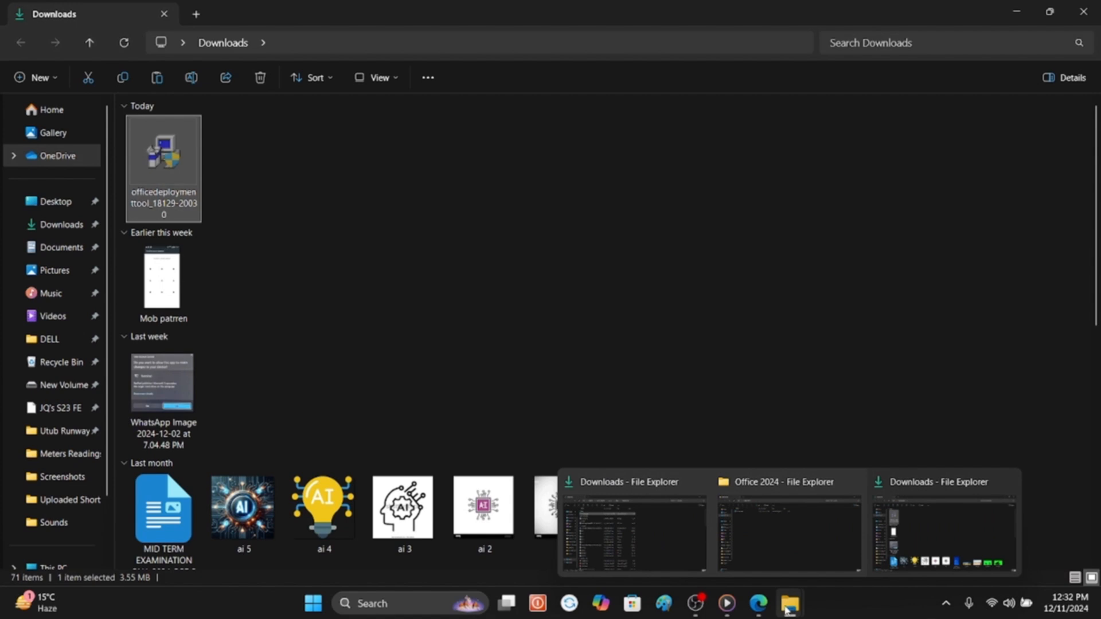
left_click(789, 522)
right_click(295, 288)
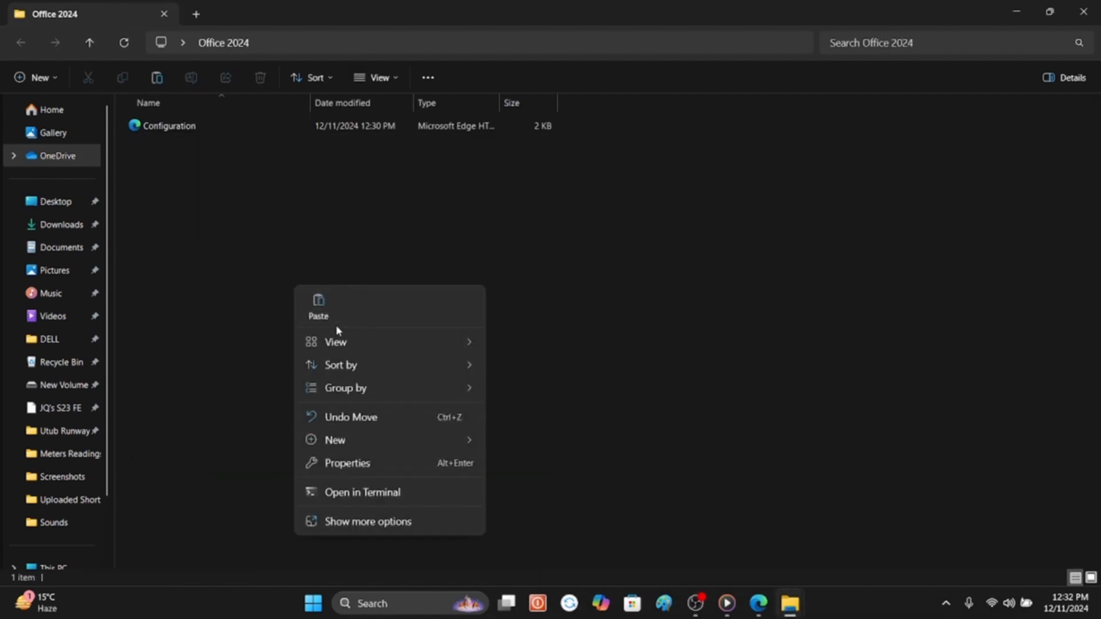
left_click(317, 301)
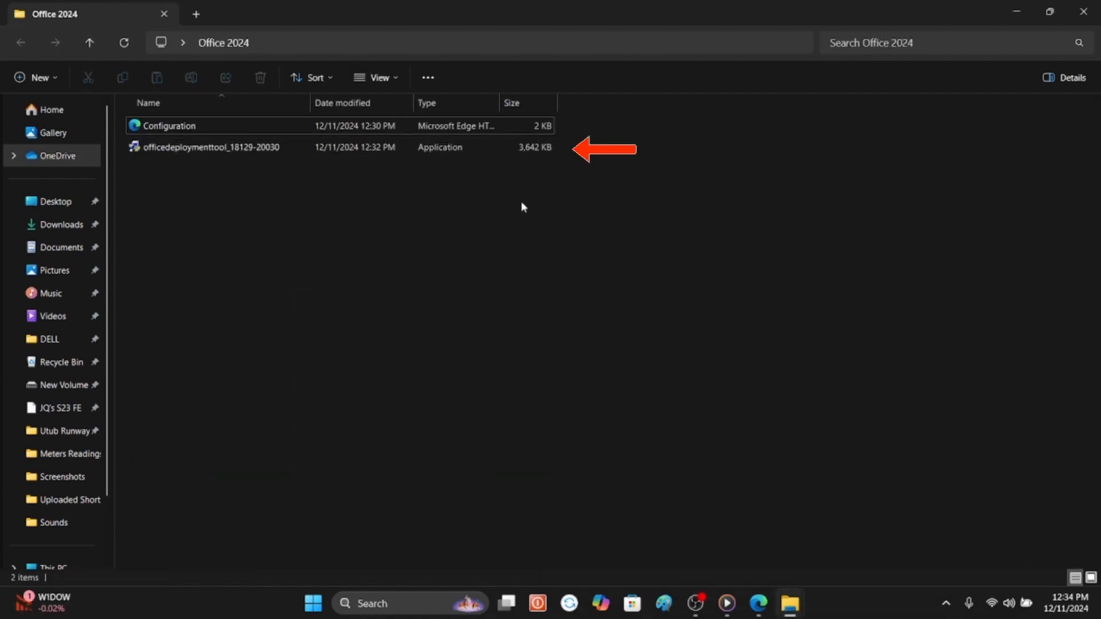
right_click(206, 150)
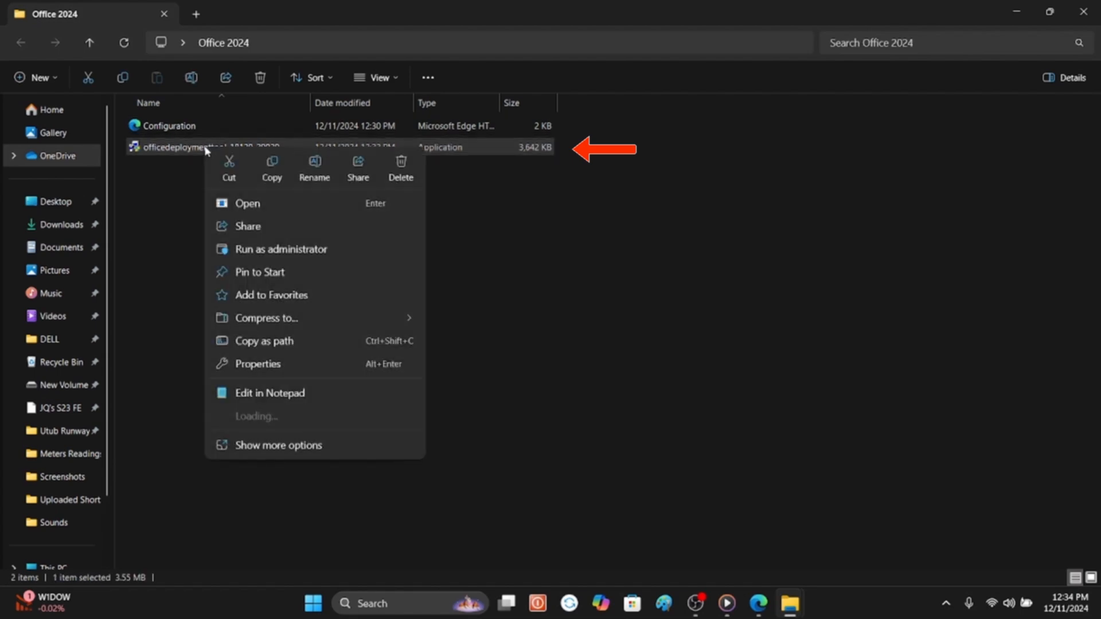
left_click(290, 250)
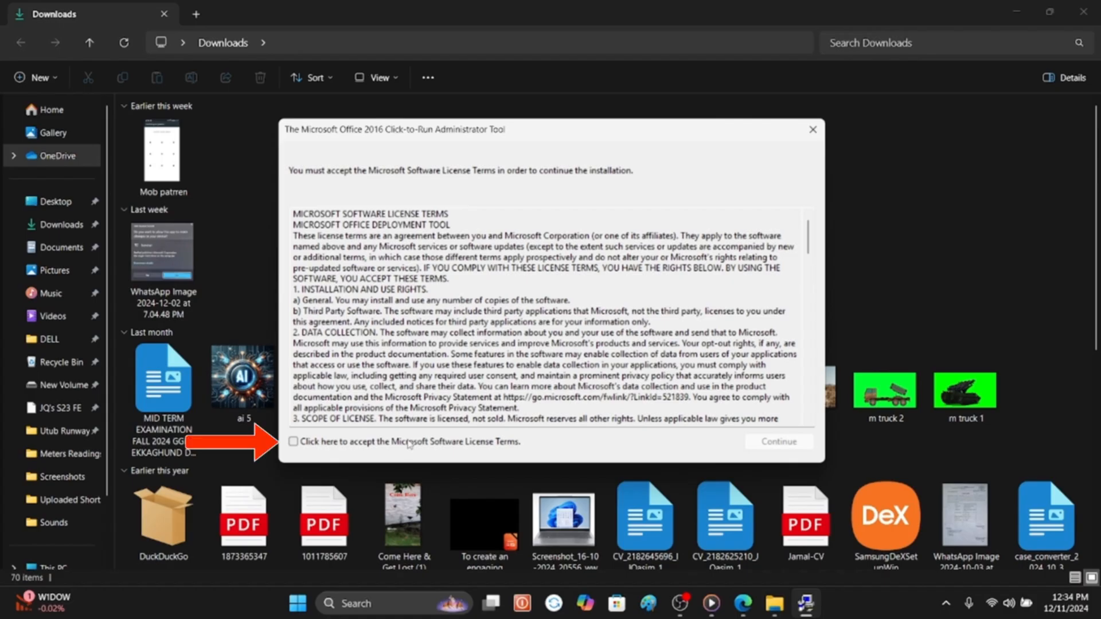
left_click(408, 442)
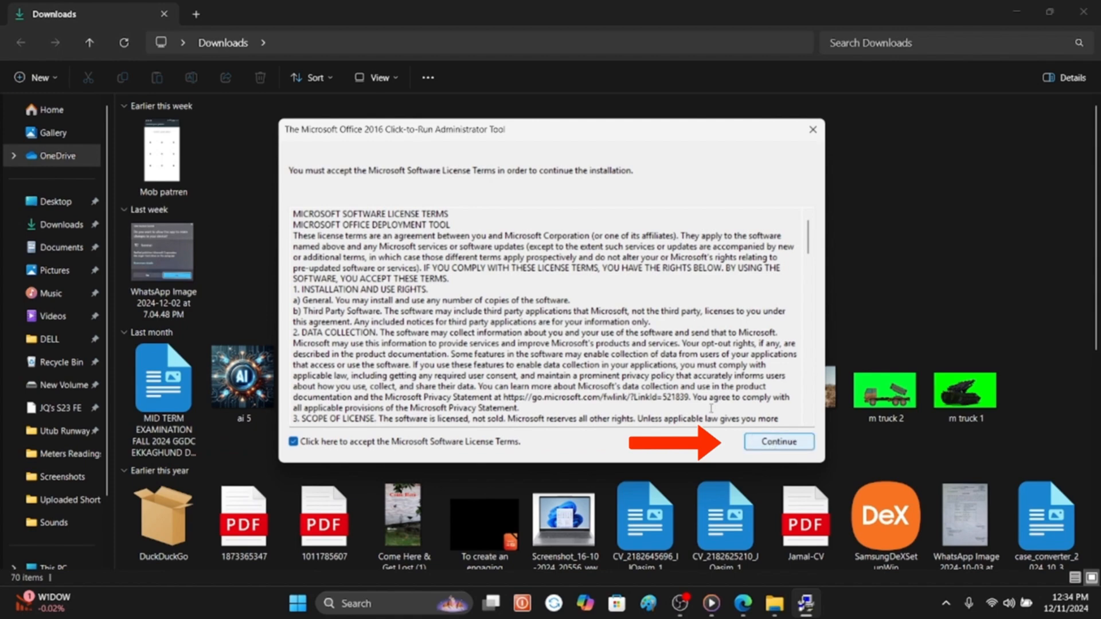
scroll(711, 408, "down", 20)
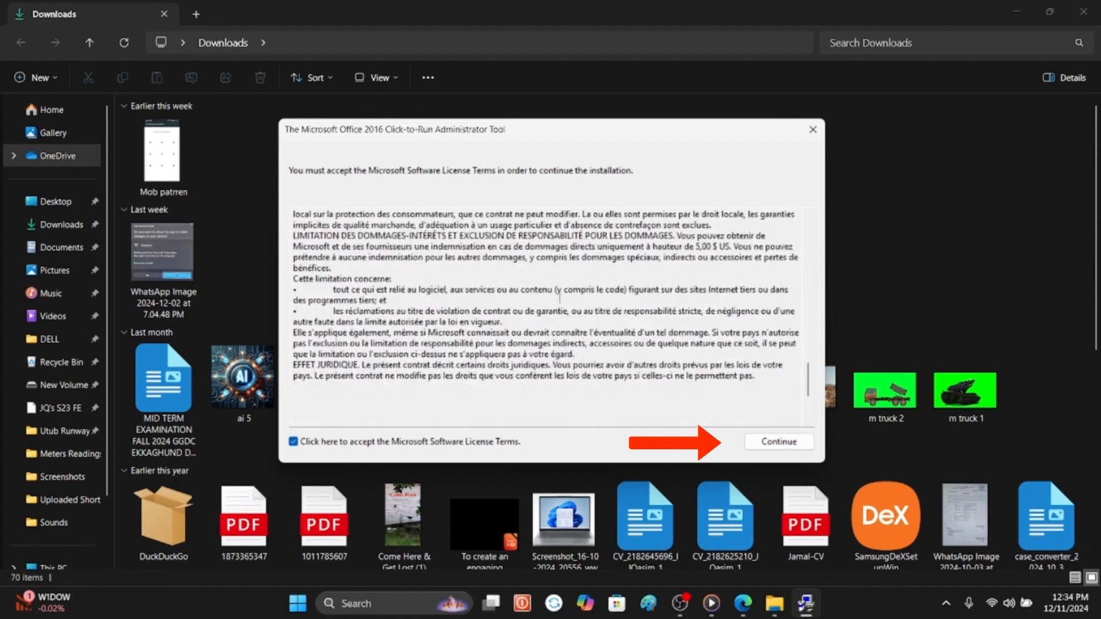
scroll(559, 298, "down", 4)
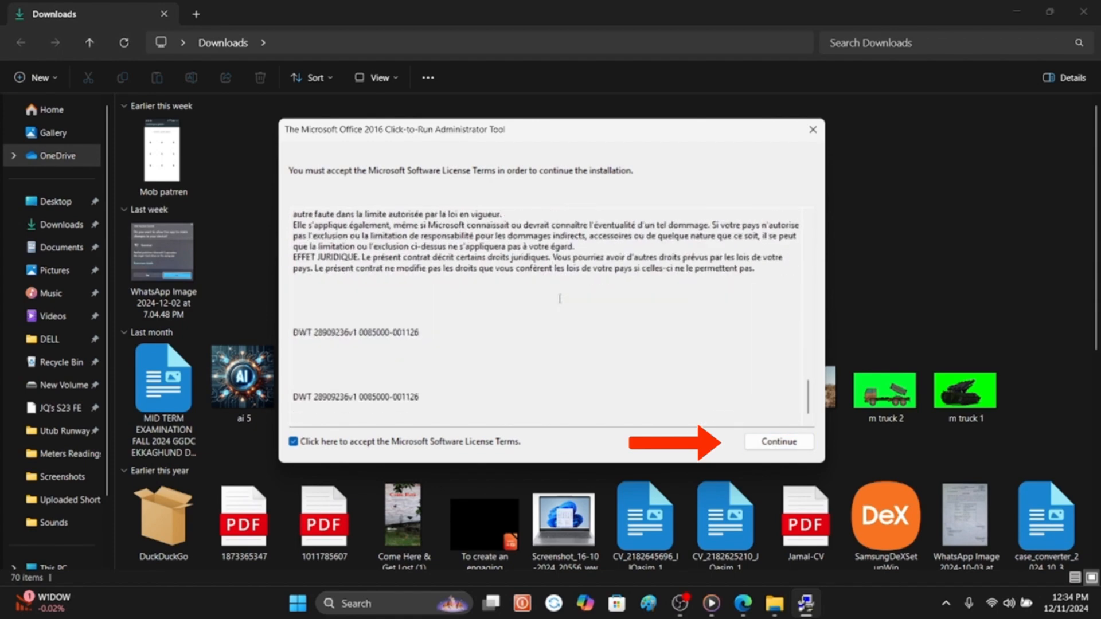
left_click(763, 441)
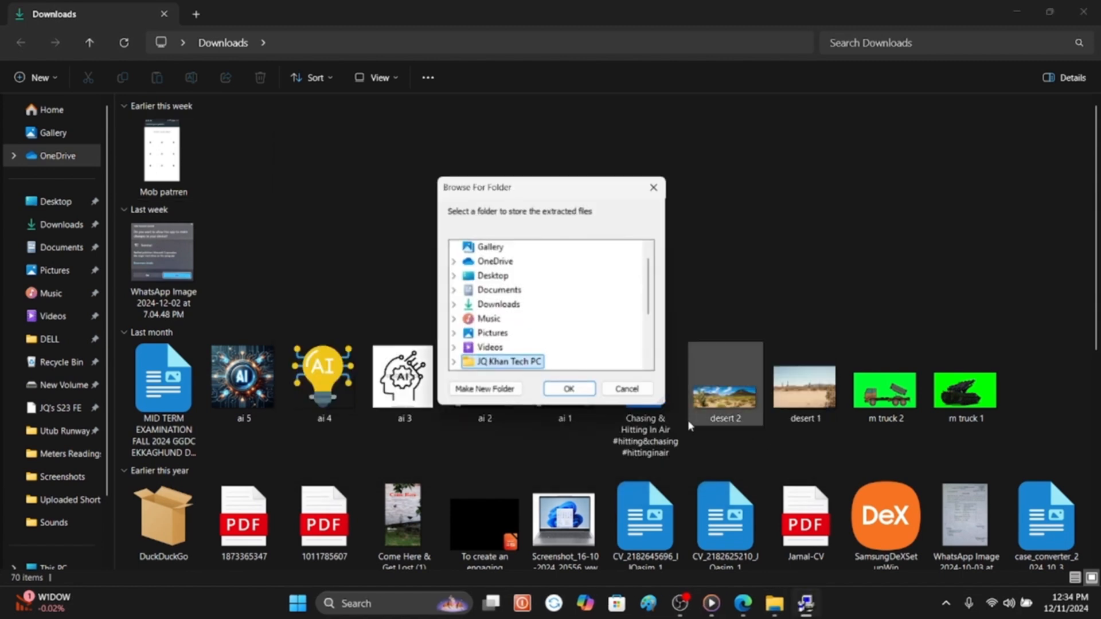
Step: Extract the deployment tool's files into the Office 2024 folder and dismiss the completion message
scroll(480, 308, "down", 2)
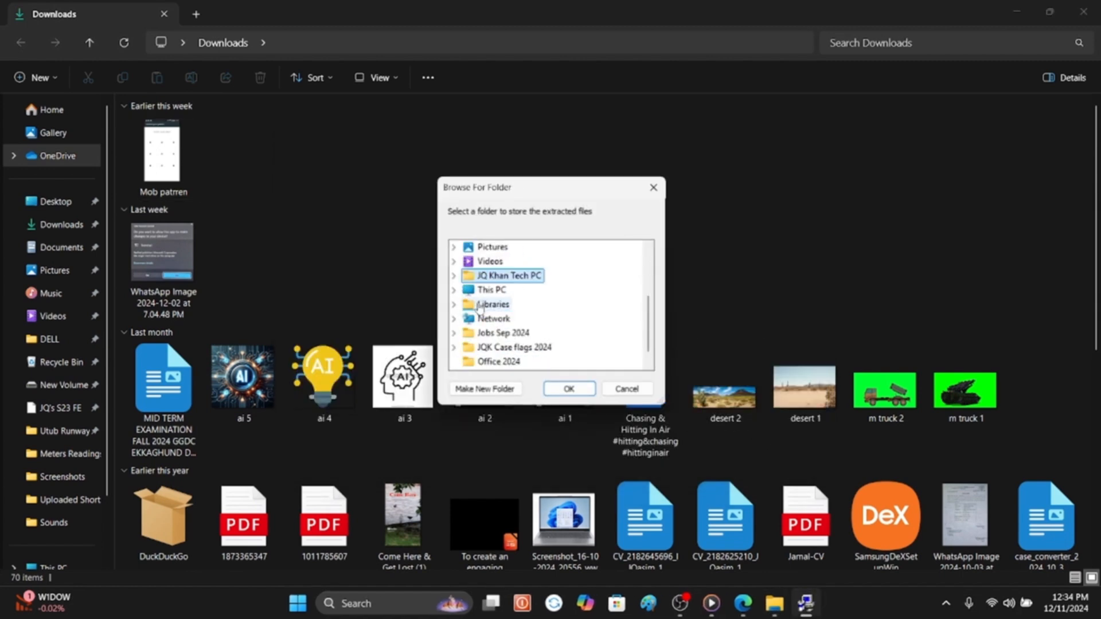
left_click(510, 362)
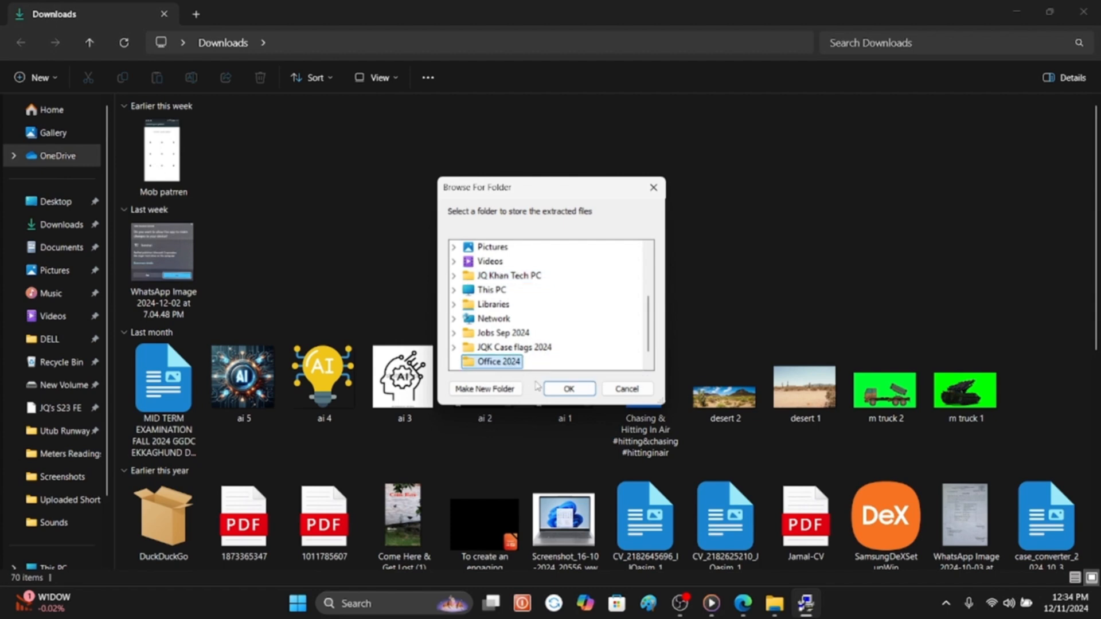
left_click(552, 388)
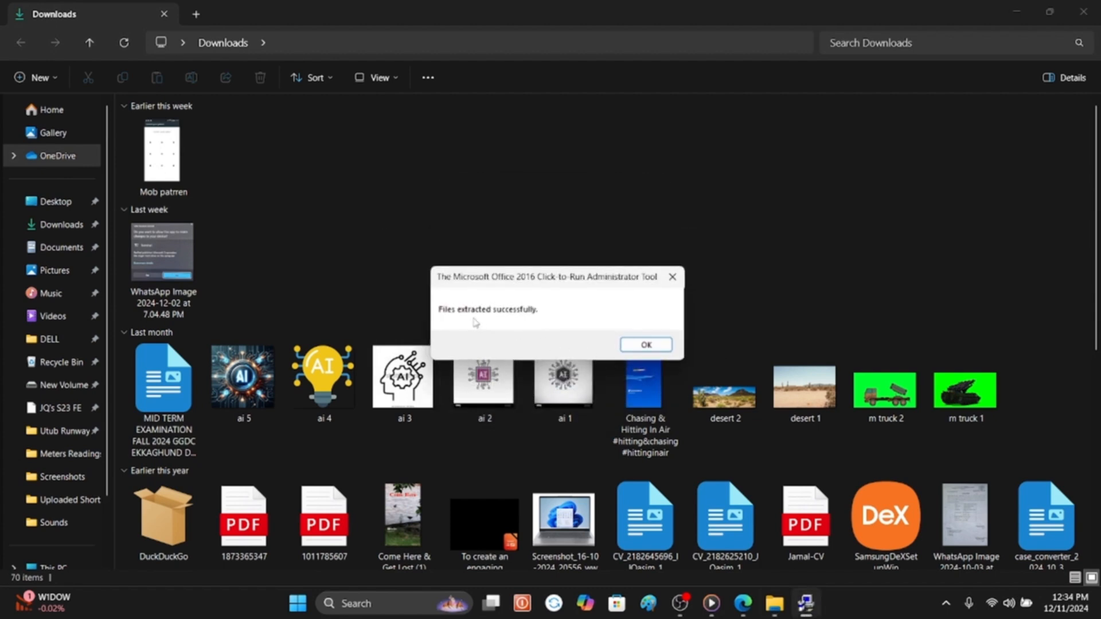
left_click(631, 347)
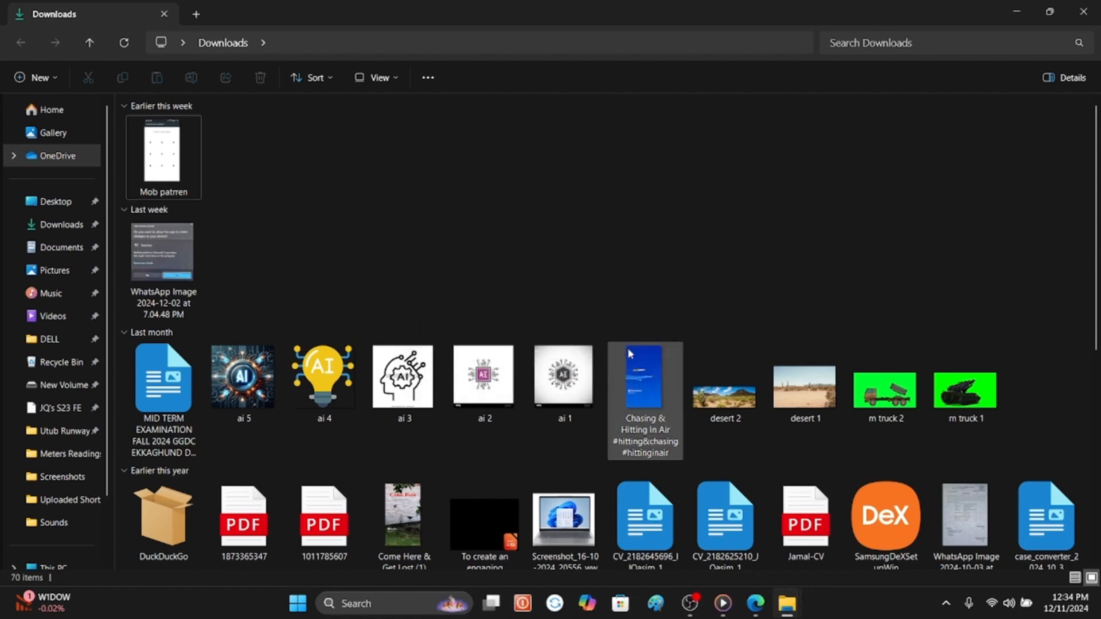
Step: Minimize the Downloads window, close the Office 2024 folder window and minimize the browser to reach the desktop
left_click(1016, 11)
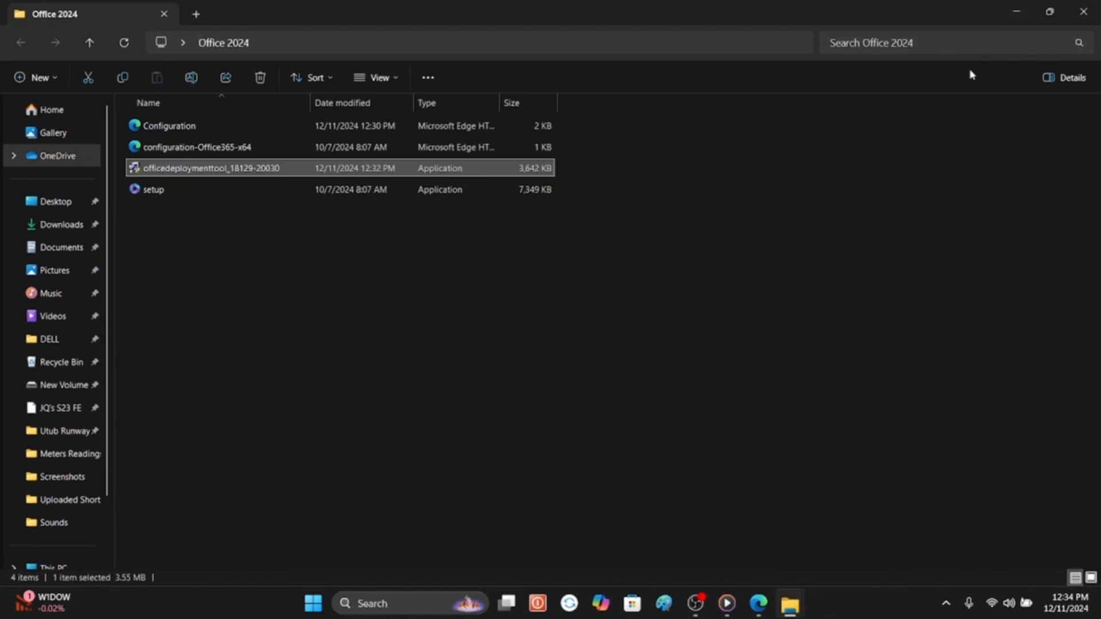
left_click(391, 274)
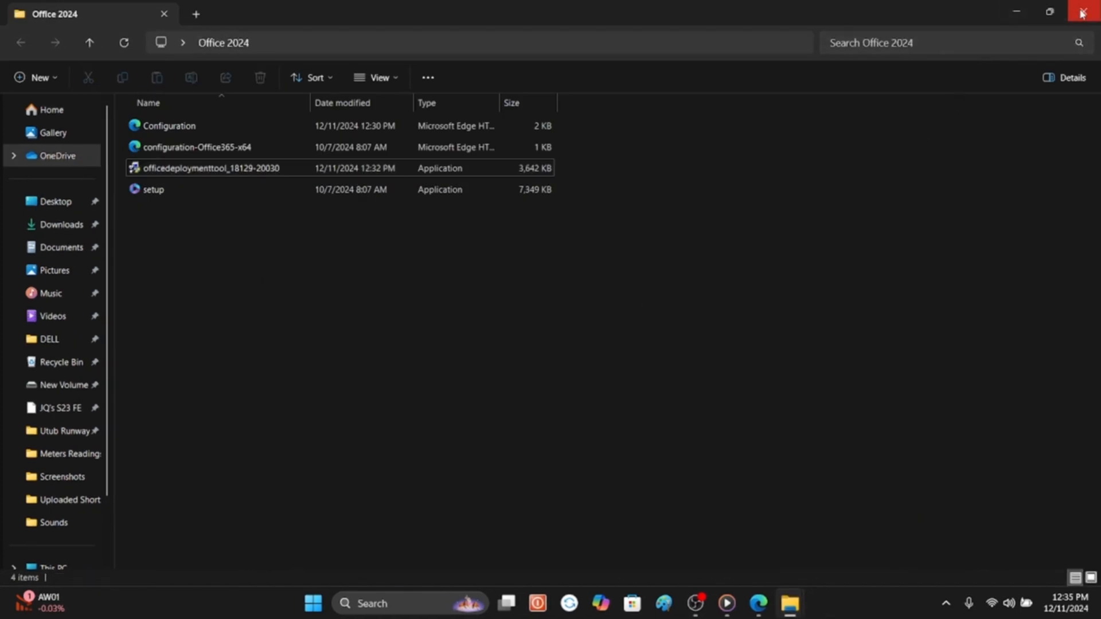
left_click(1083, 11)
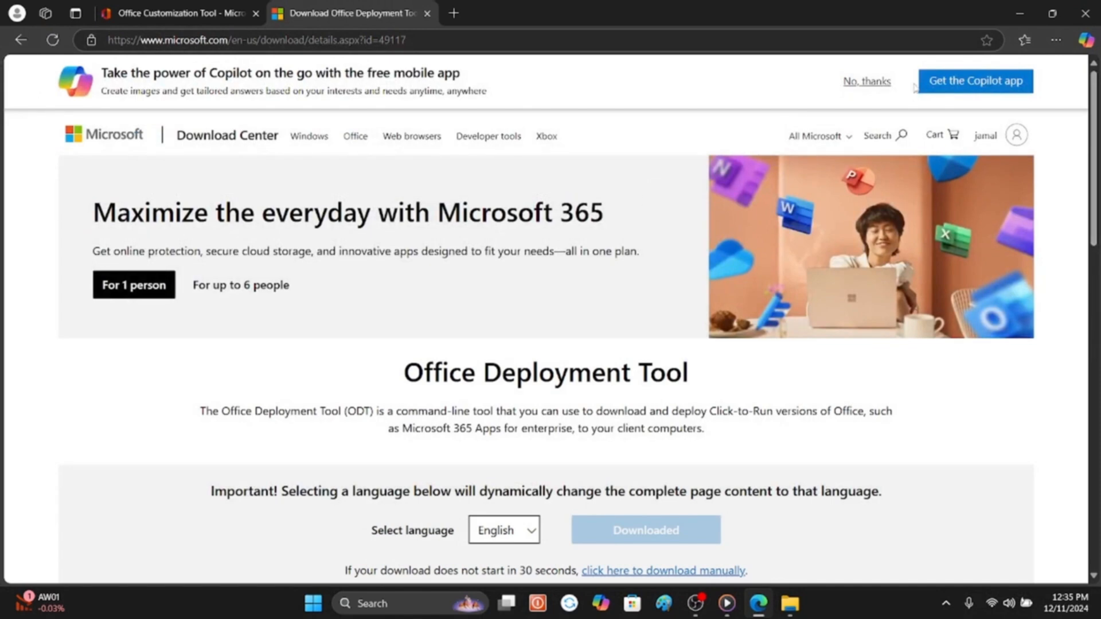
left_click(1022, 16)
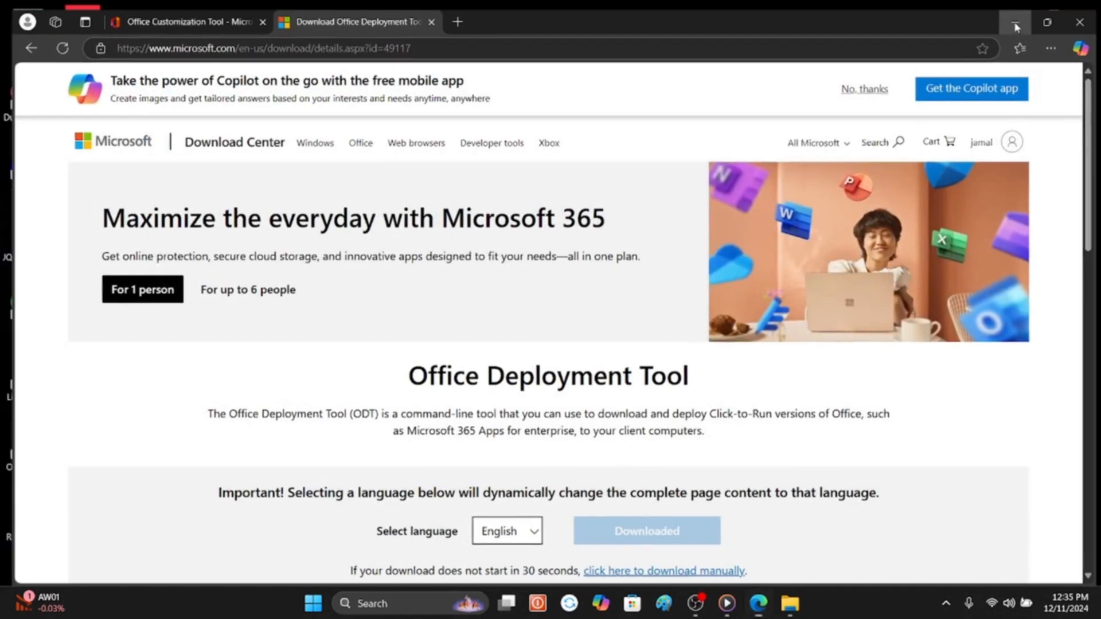
Step: Move the Office 2024 folder from the desktop to the root of Local Disk (C:)
right_click(364, 167)
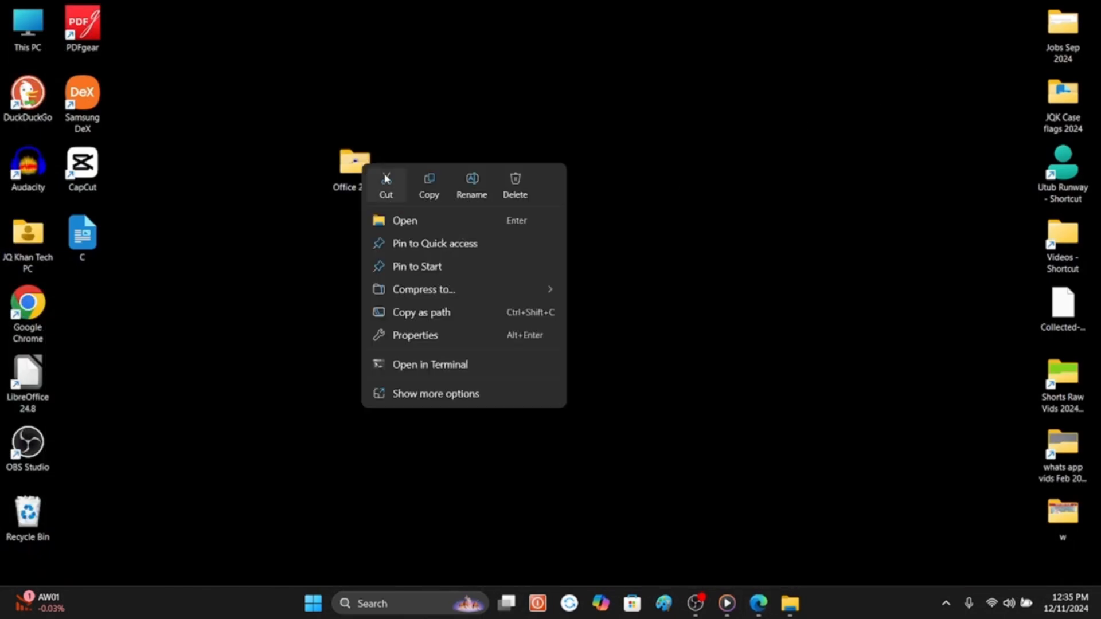
left_click(386, 178)
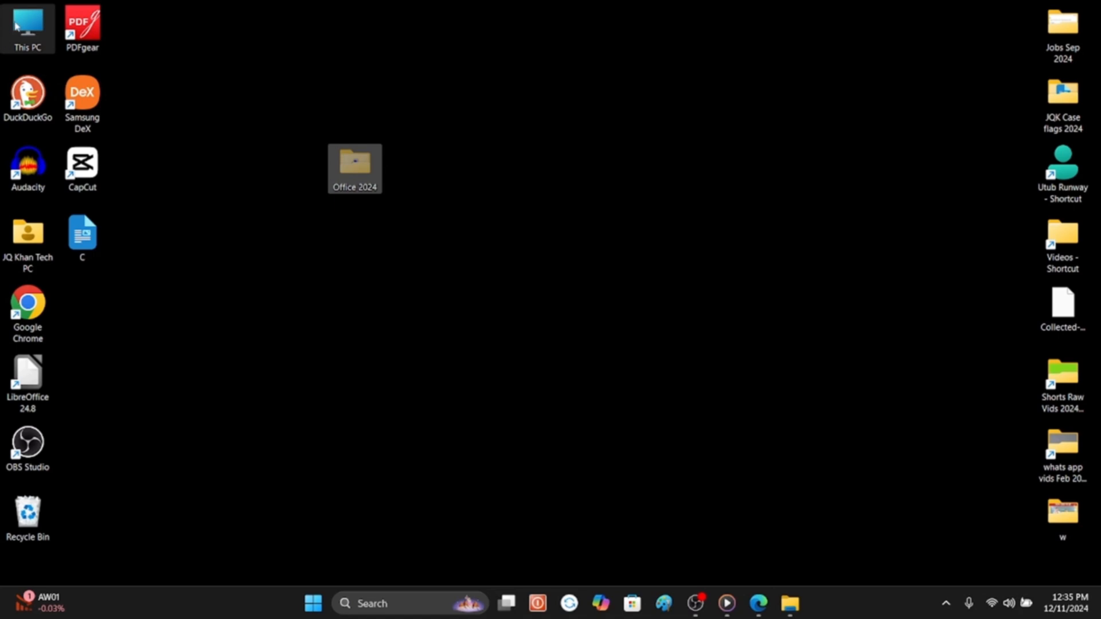
double_click(3, 44)
double_click(181, 128)
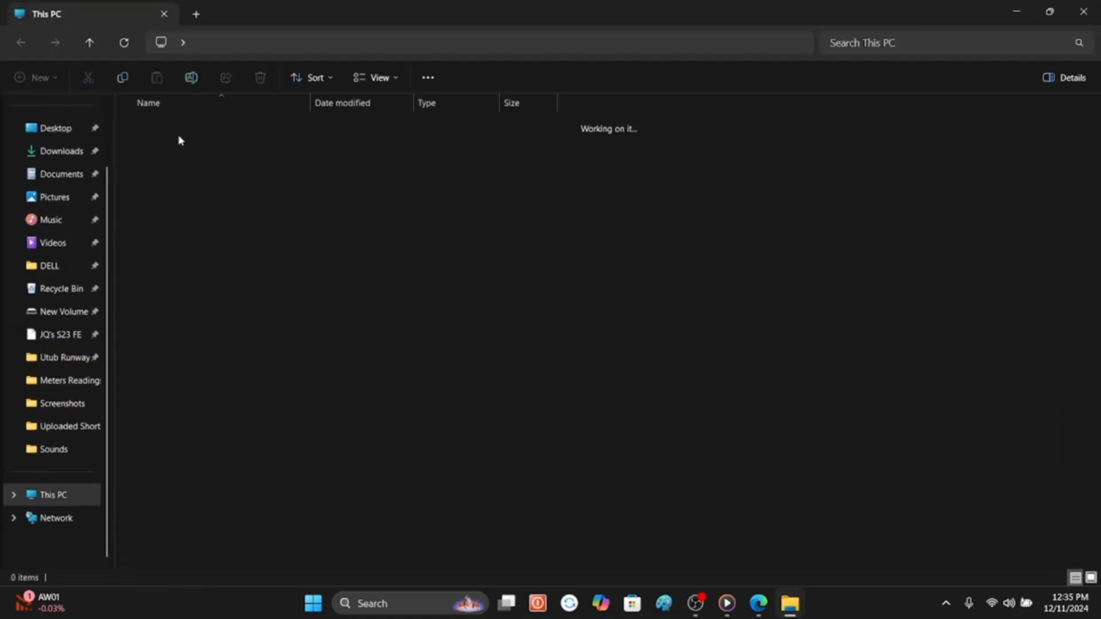
right_click(273, 480)
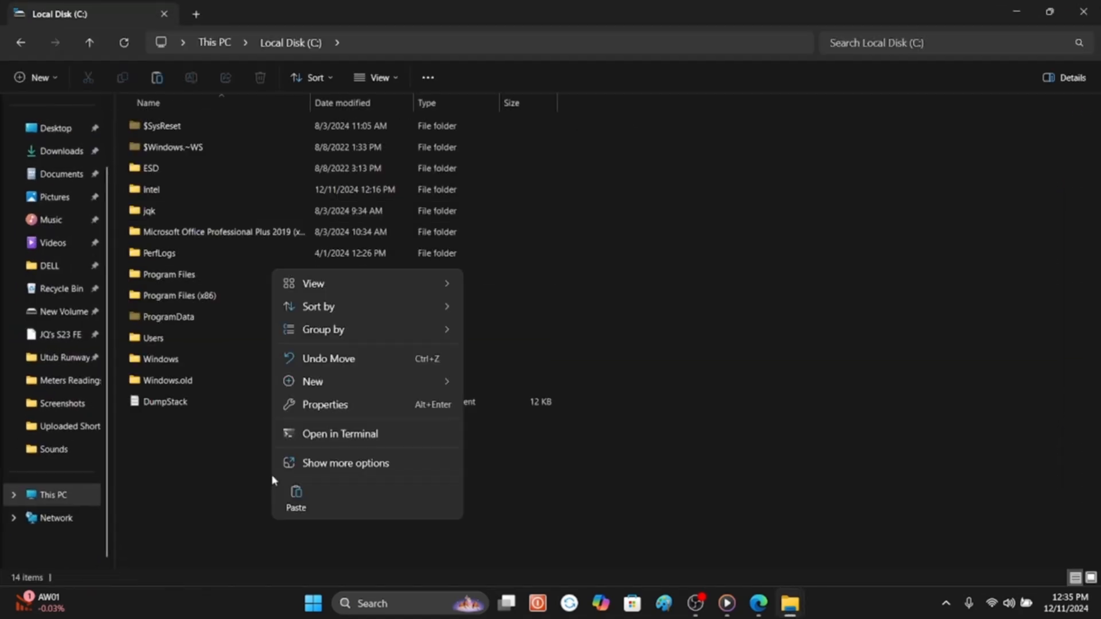
left_click(304, 500)
left_click(304, 502)
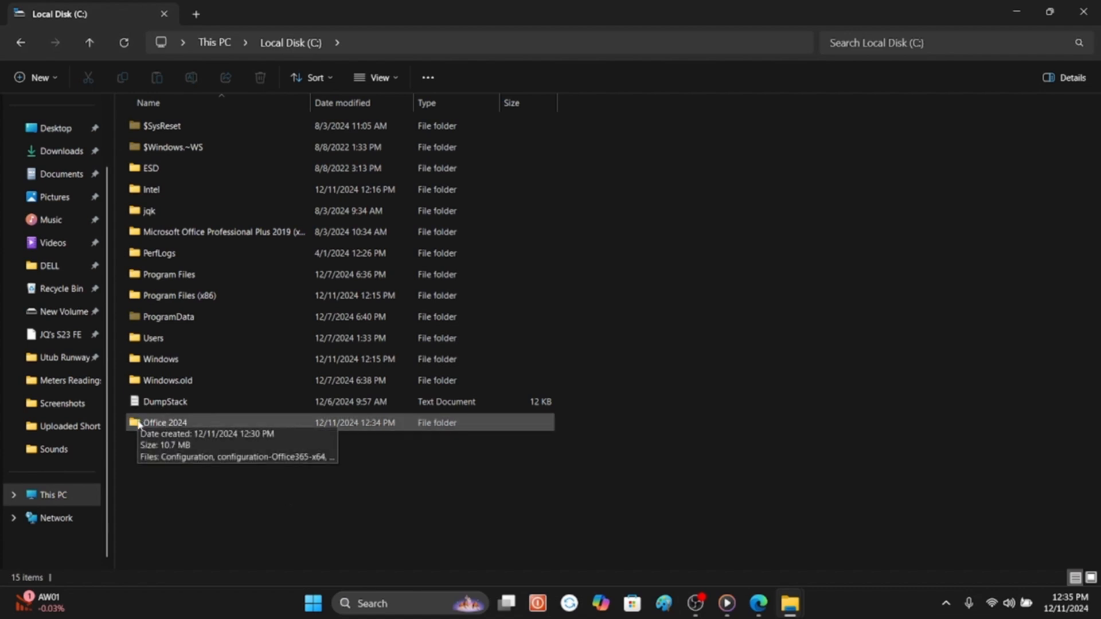
Step: Open the Office 2024 folder on Local Disk (C:) and copy its folder path
double_click(137, 423)
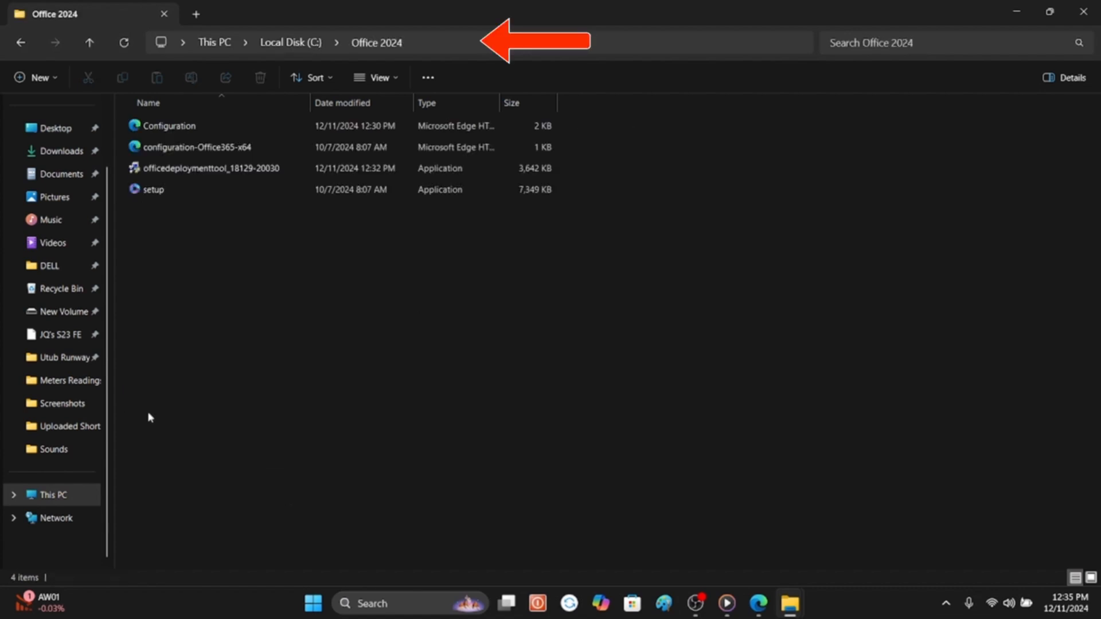
left_click(429, 42)
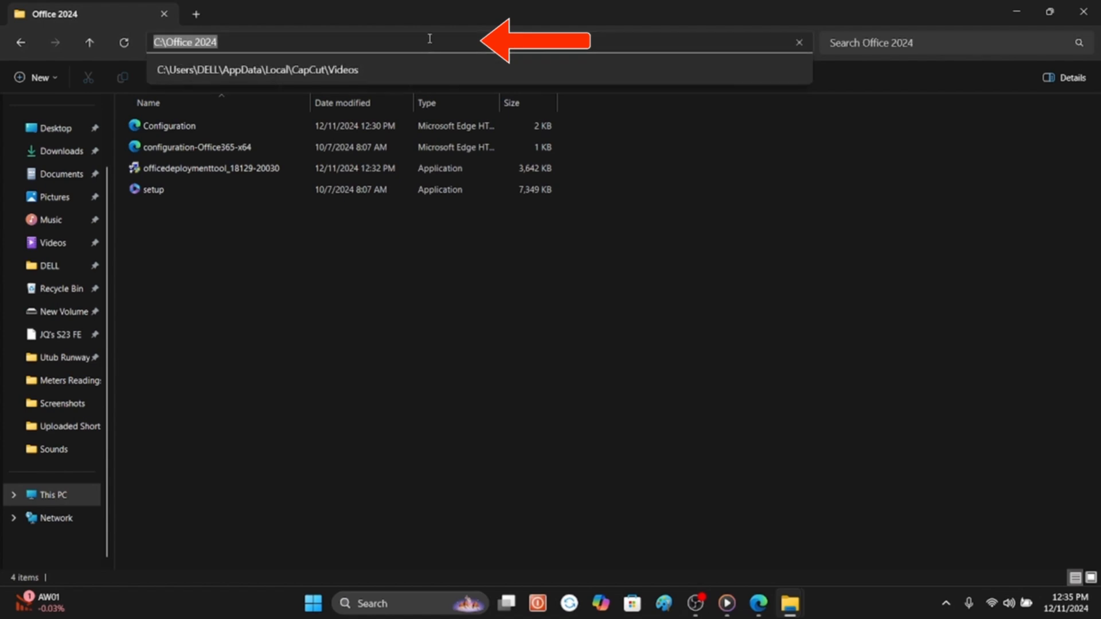
right_click(186, 39)
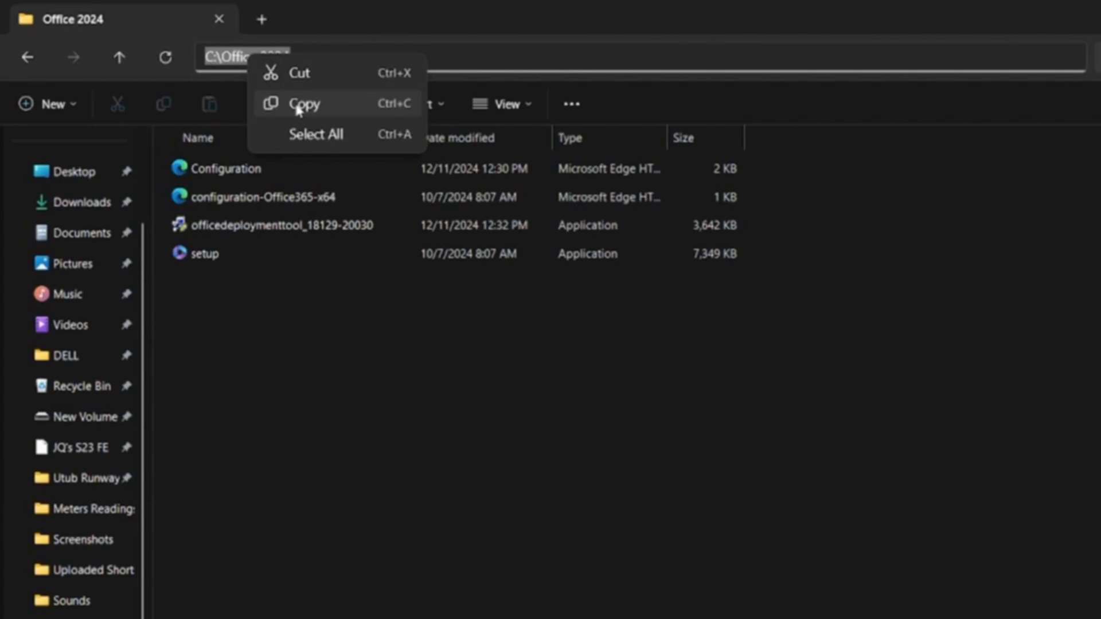
left_click(298, 108)
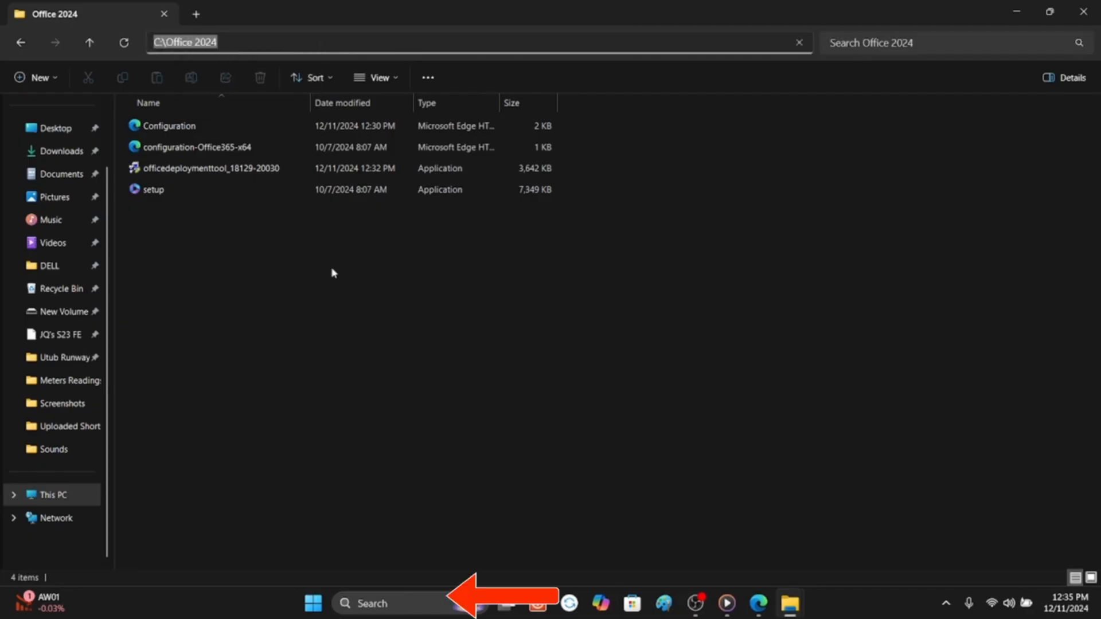
Step: Search Windows for cmd, run Command Prompt as administrator and allow it to make changes
left_click(360, 605)
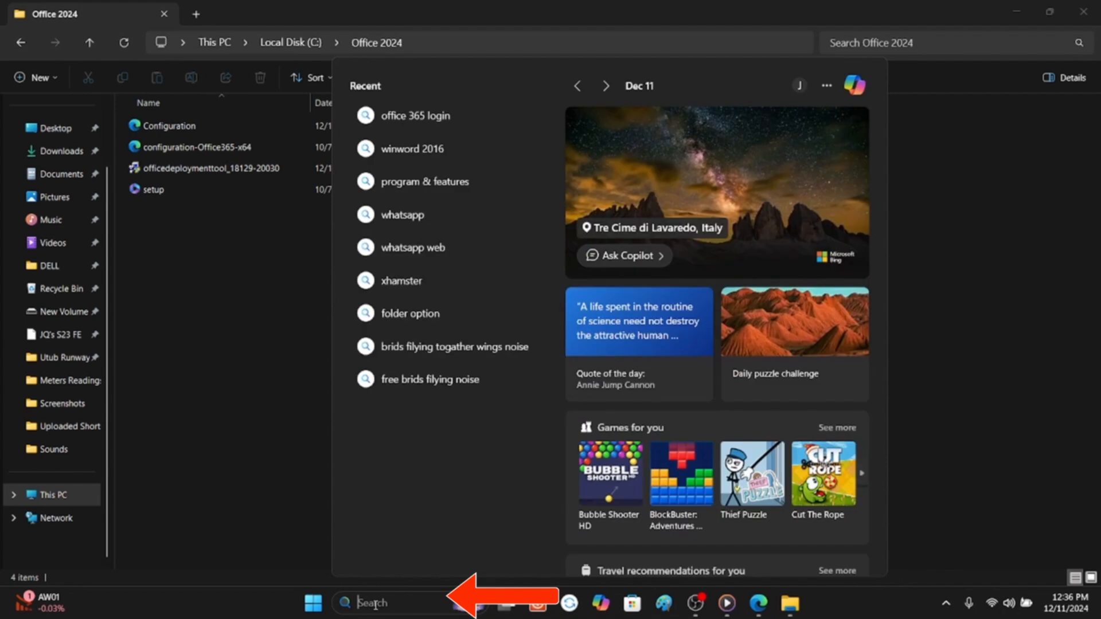
type("cmd")
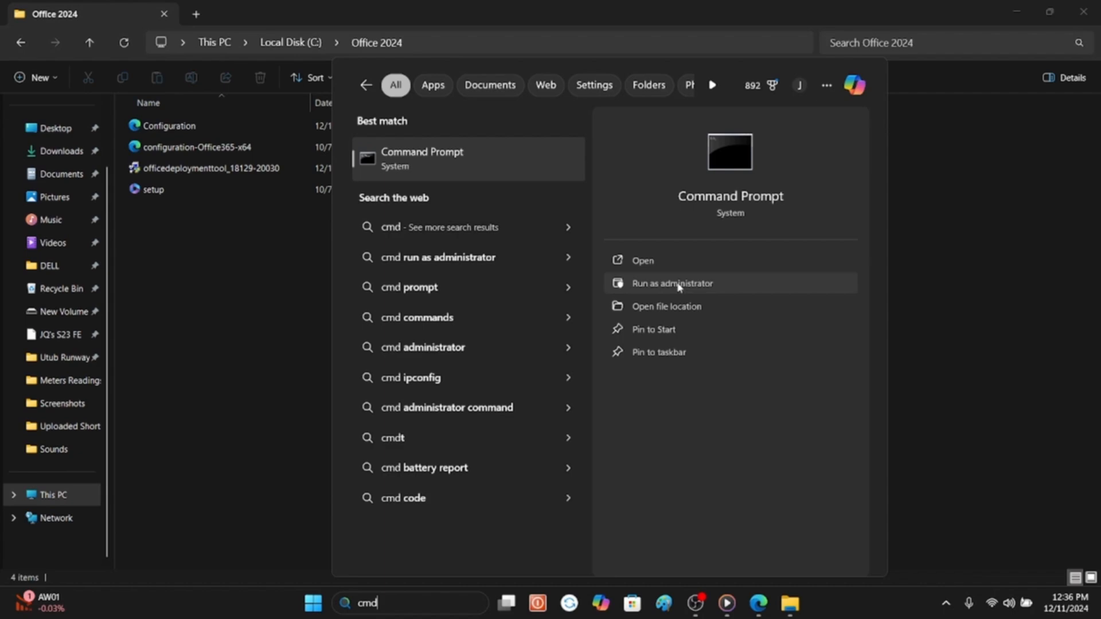
left_click(732, 286)
left_click(561, 410)
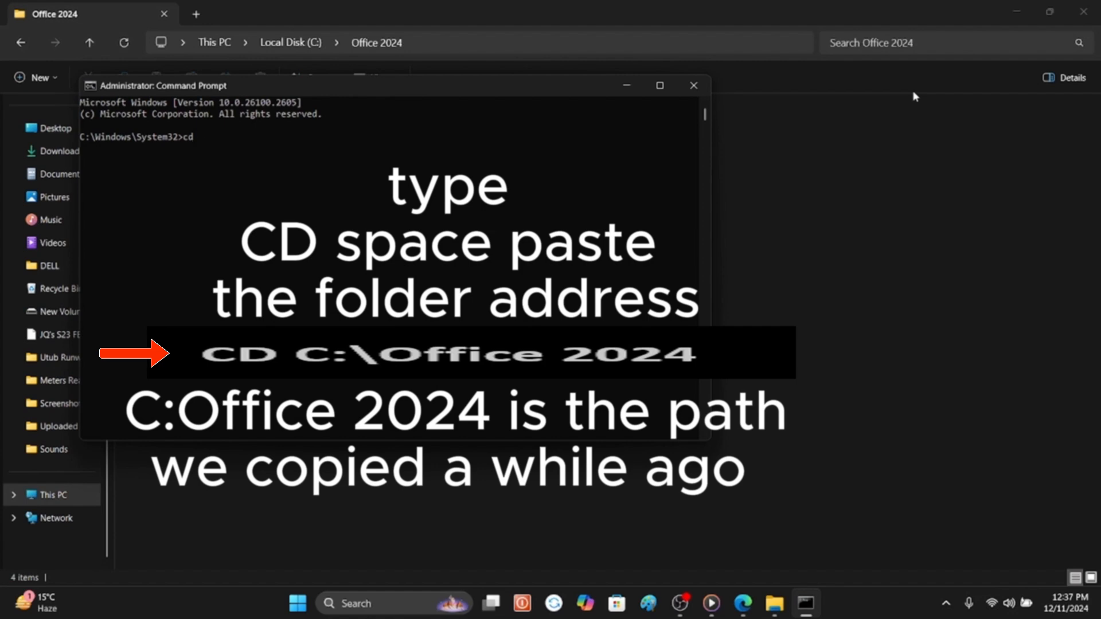
Step: Change the Command Prompt directory to C:\Office 2024 with the cd command and the copied path
type("cd")
key("ctrl+v")
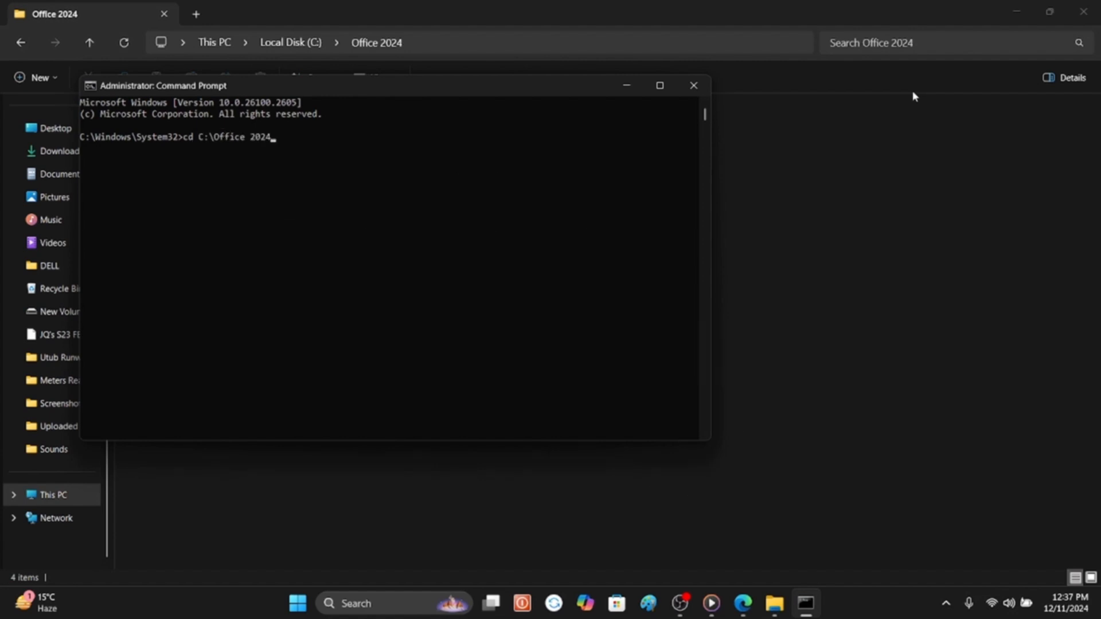
key("Return")
Step: Run setup /configure configuration.xml from the Office 2024 directory to install Office
type("setup")
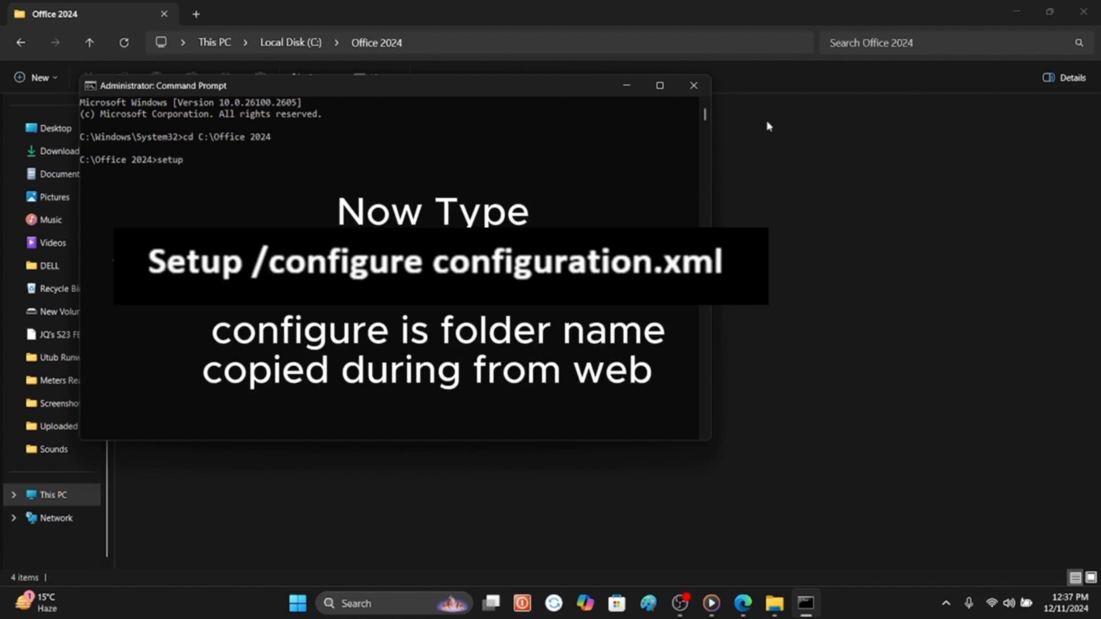
type("/configu")
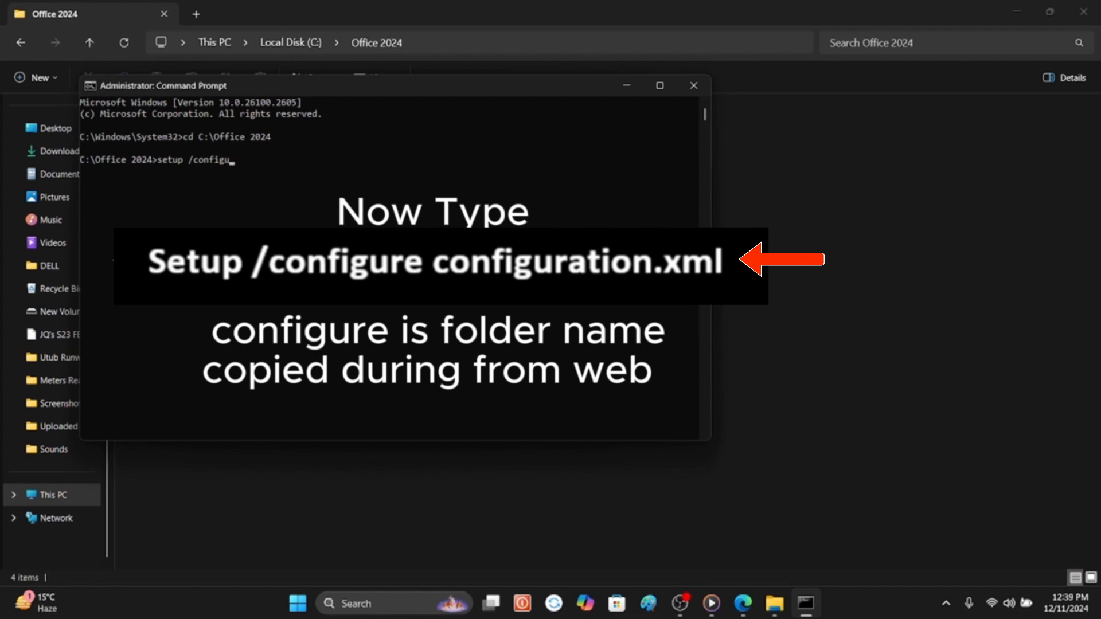
type("re")
type(".xml")
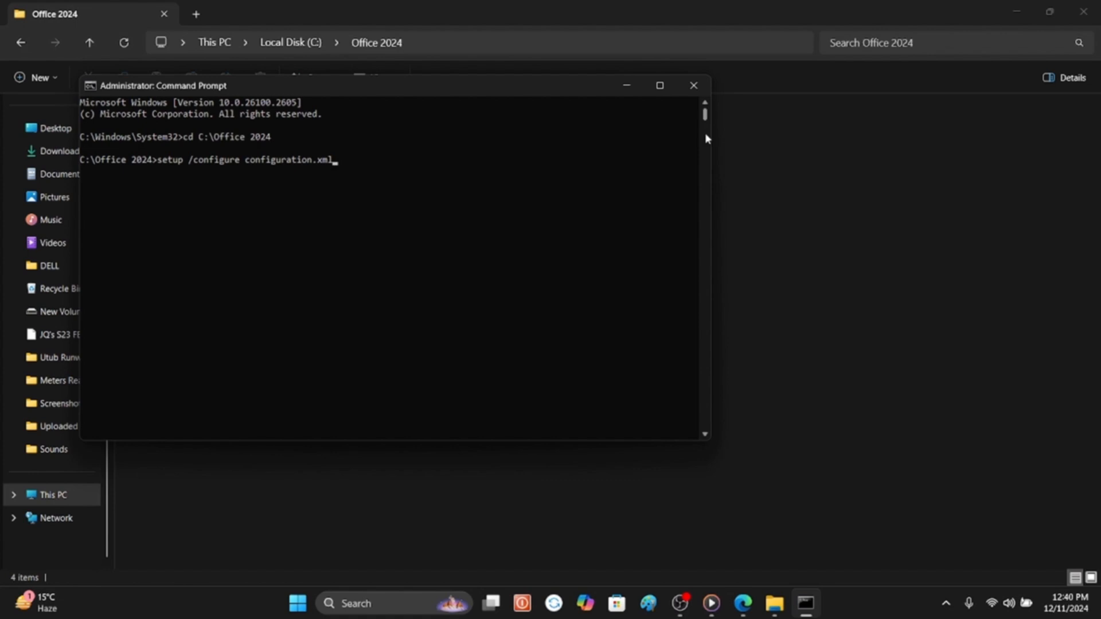
key("Return")
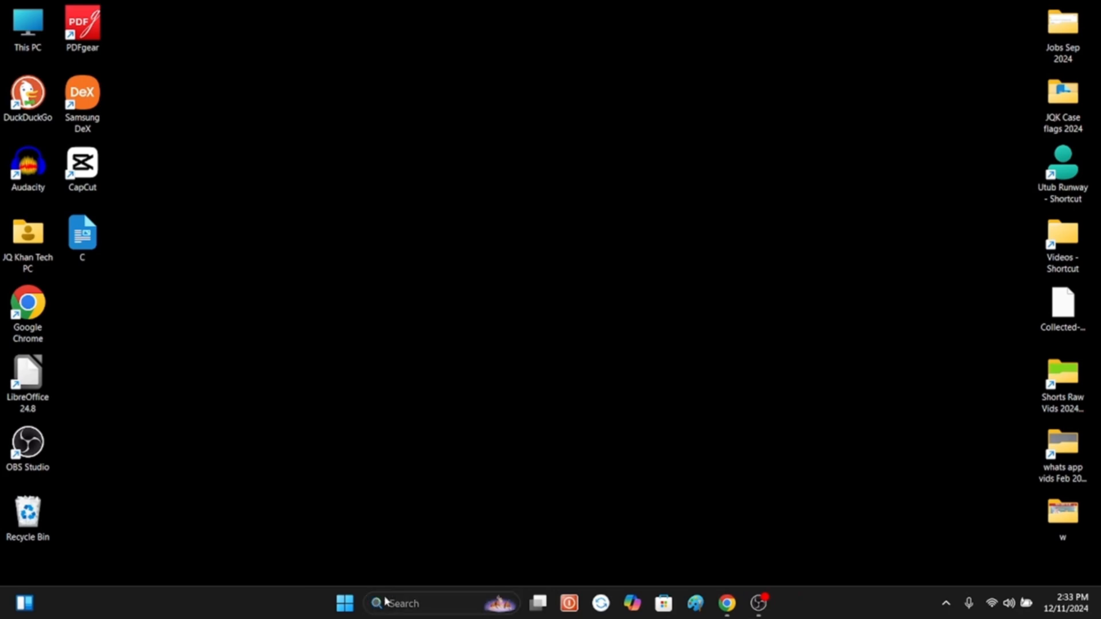
Step: Launch Word from the recent Windows searches and accept the Microsoft Office license agreement
left_click(386, 602)
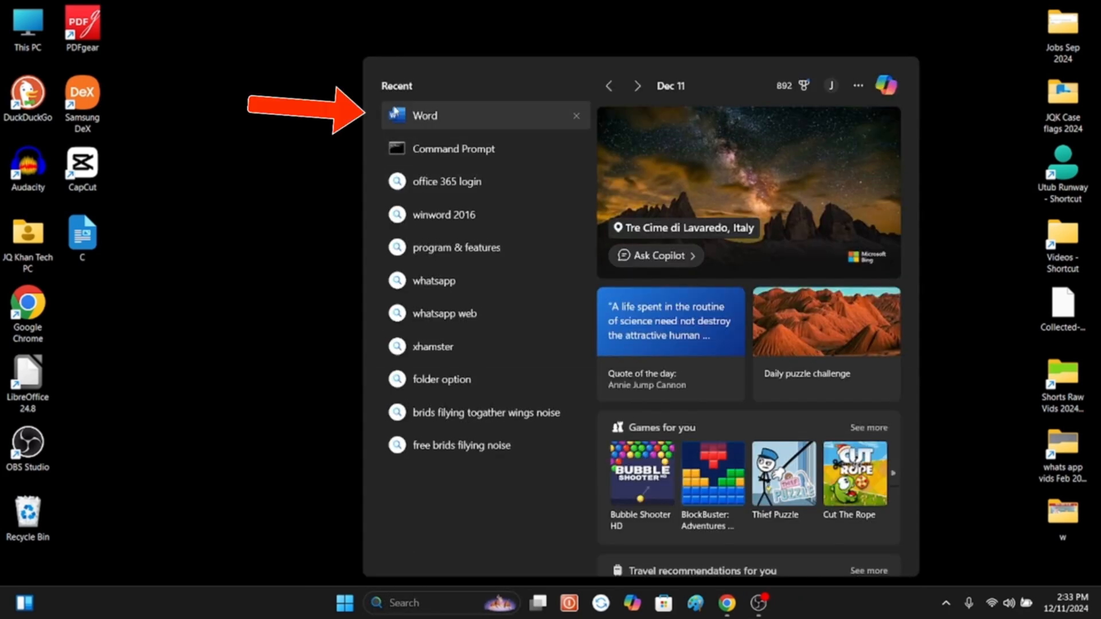
left_click(404, 127)
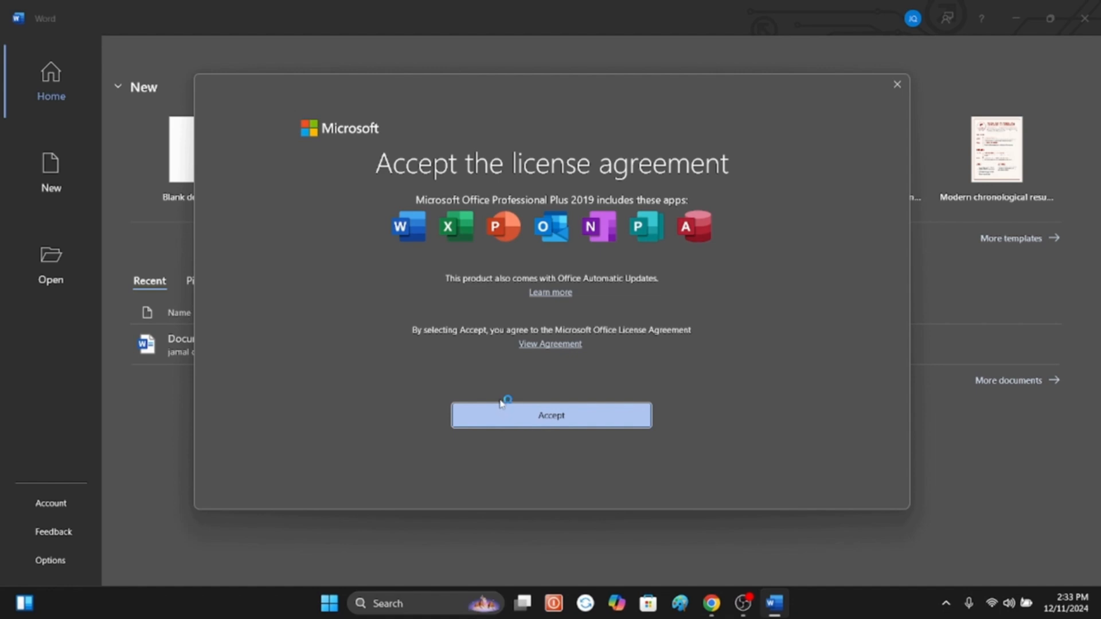
left_click(571, 423)
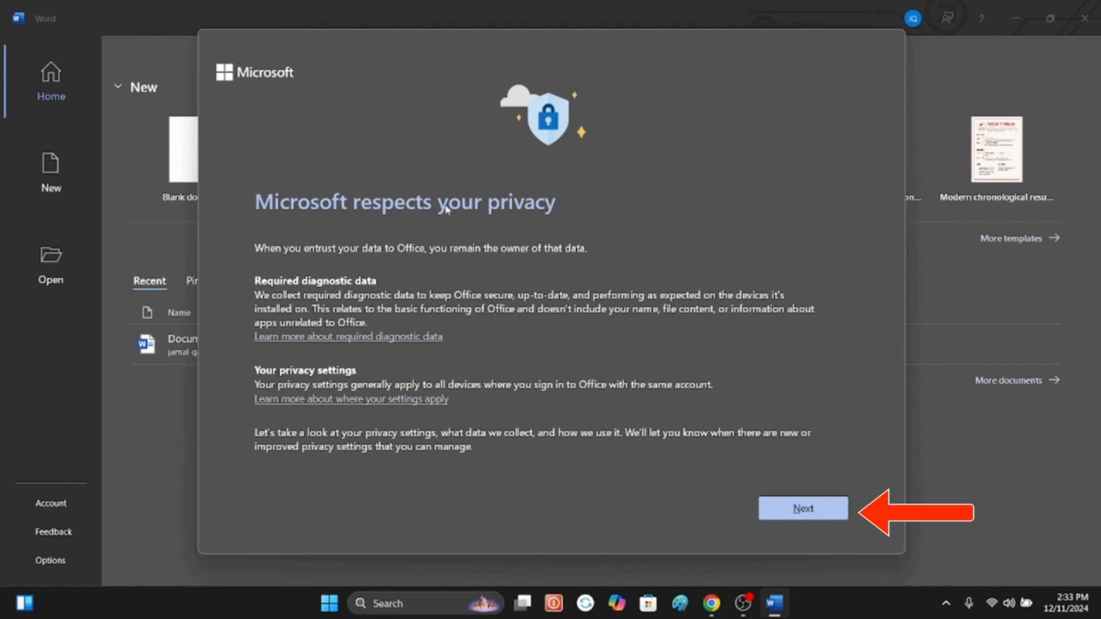
Step: Complete Word's privacy and connected experiences pages and dismiss the Privacy Settings Applied message
left_click(828, 516)
left_click(624, 509)
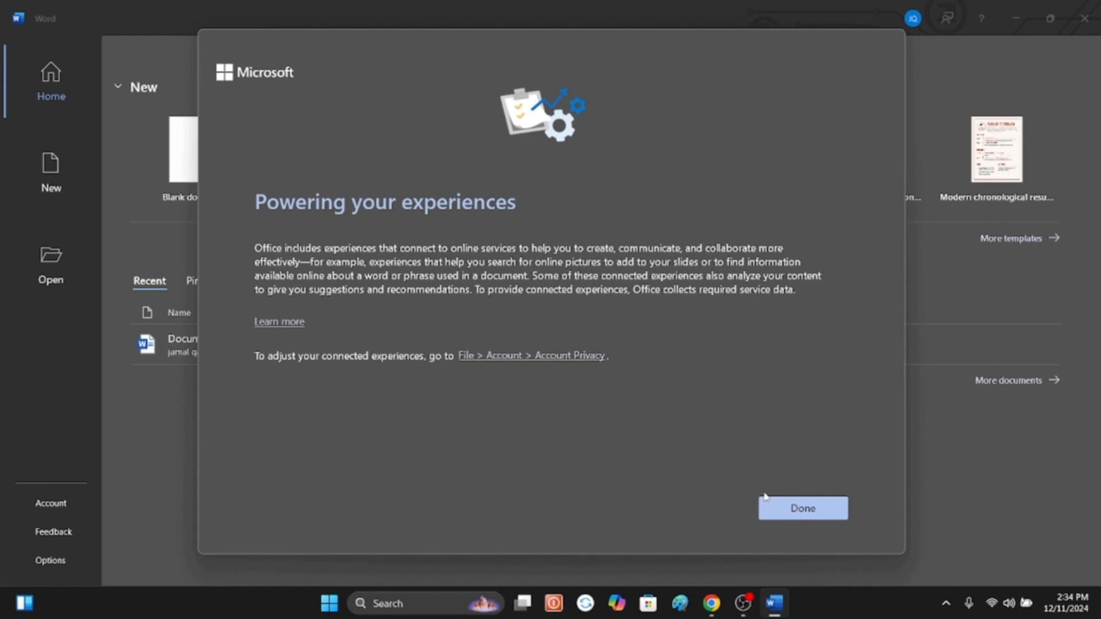
left_click(775, 507)
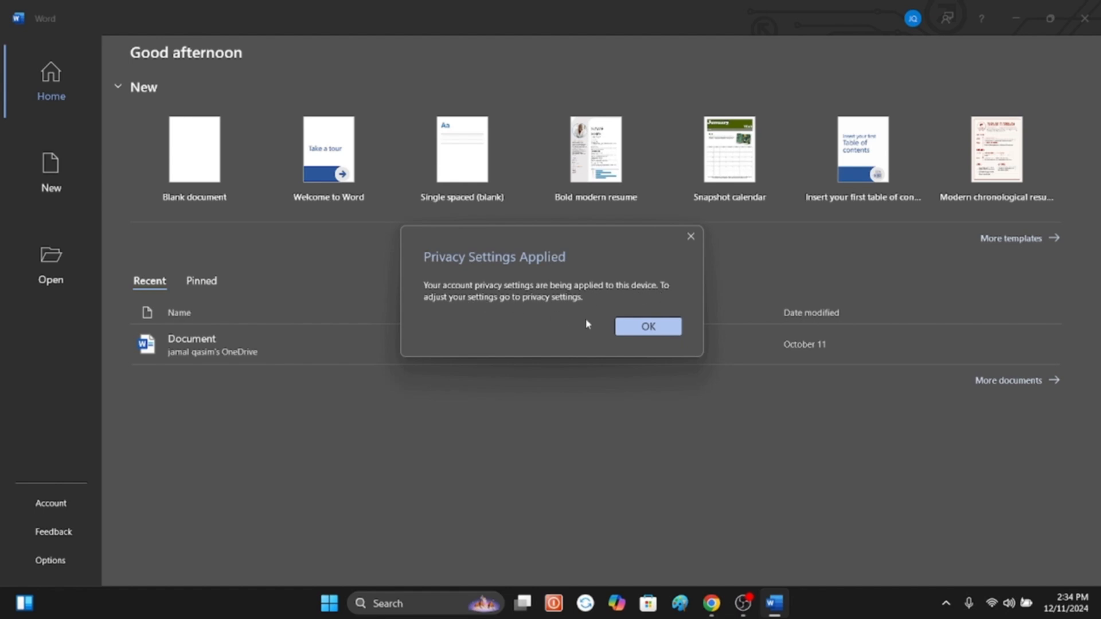
left_click(629, 325)
Step: Close the theme chooser and enter the test lines "Dgdfgdfg" and "fghfhfgh" in the blank document
left_click(808, 466)
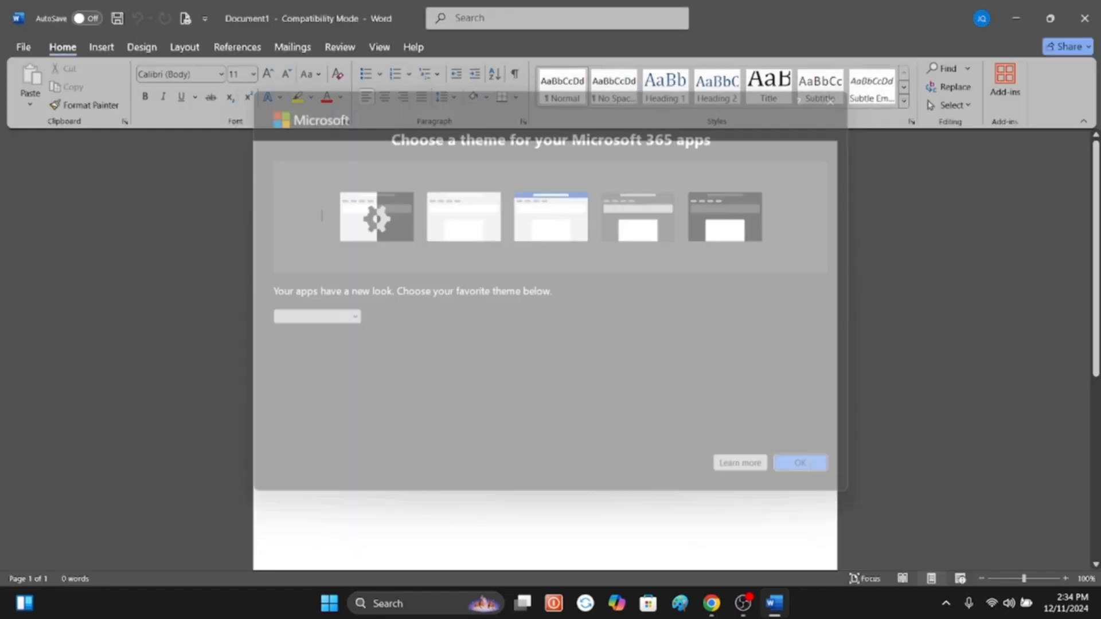
type("Dgdfgdfg")
key("Return")
type("fghfhfgh")
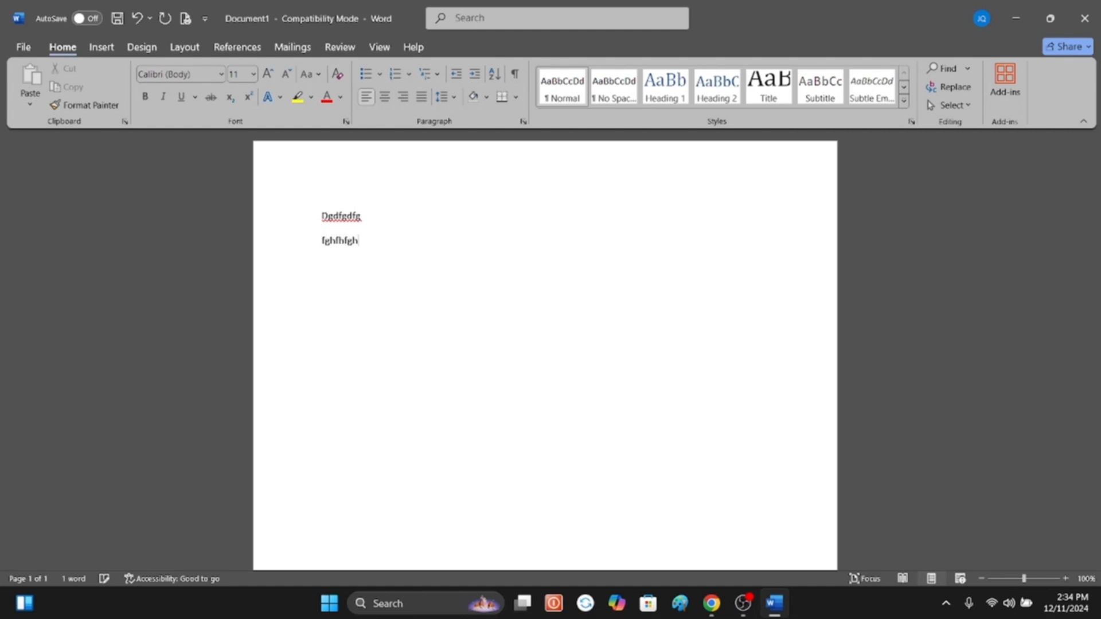
key("Return")
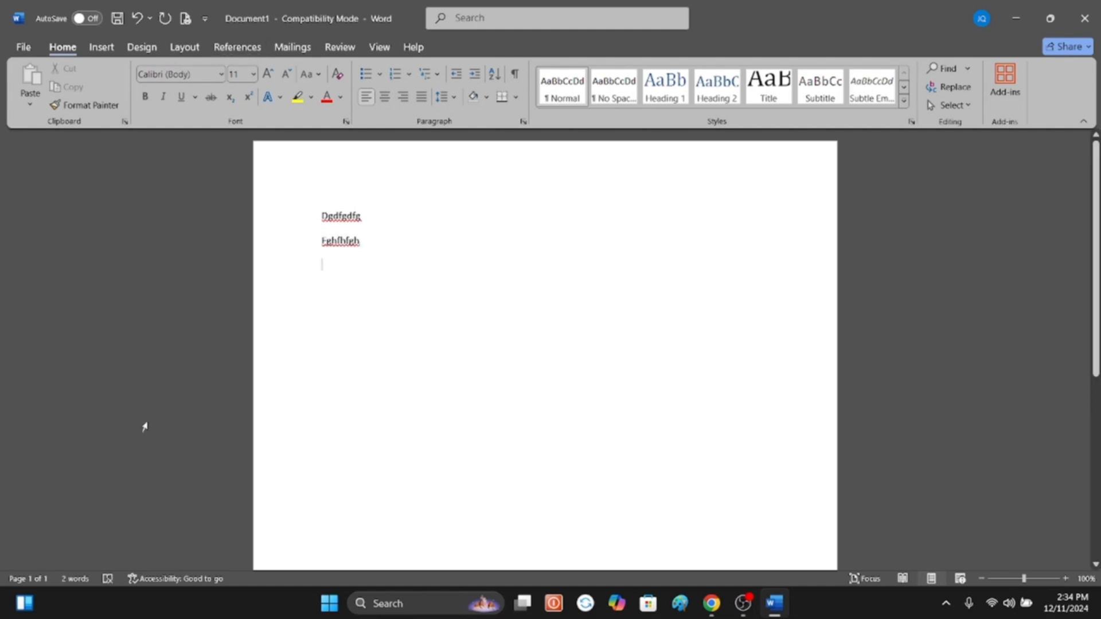
Step: Find PowerPoint through Windows search, launch it and create a blank presentation
left_click(377, 603)
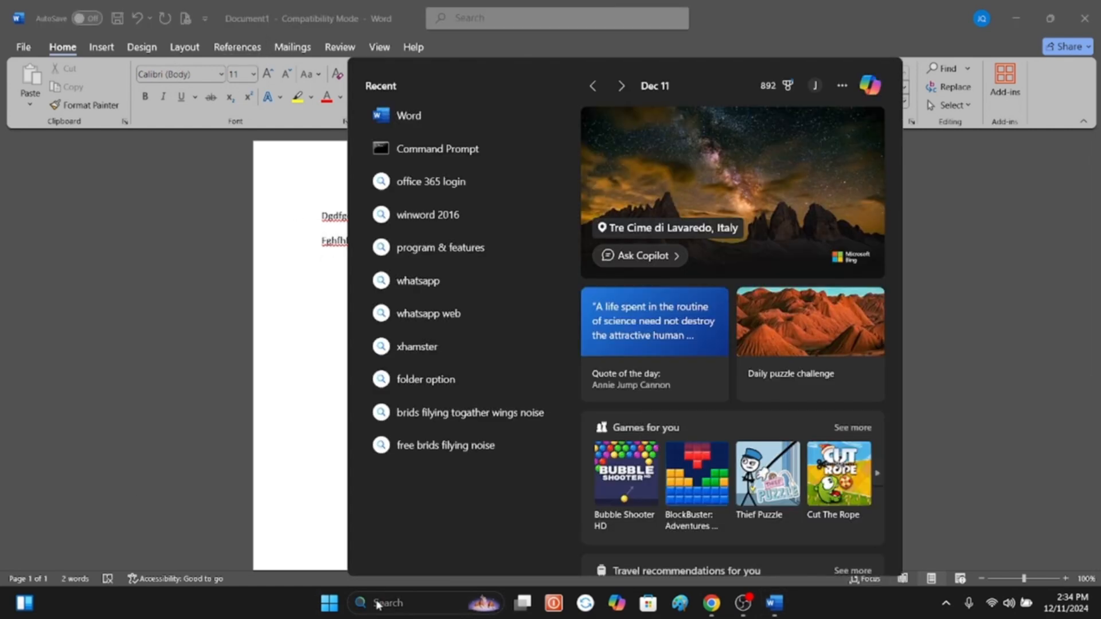
type("power")
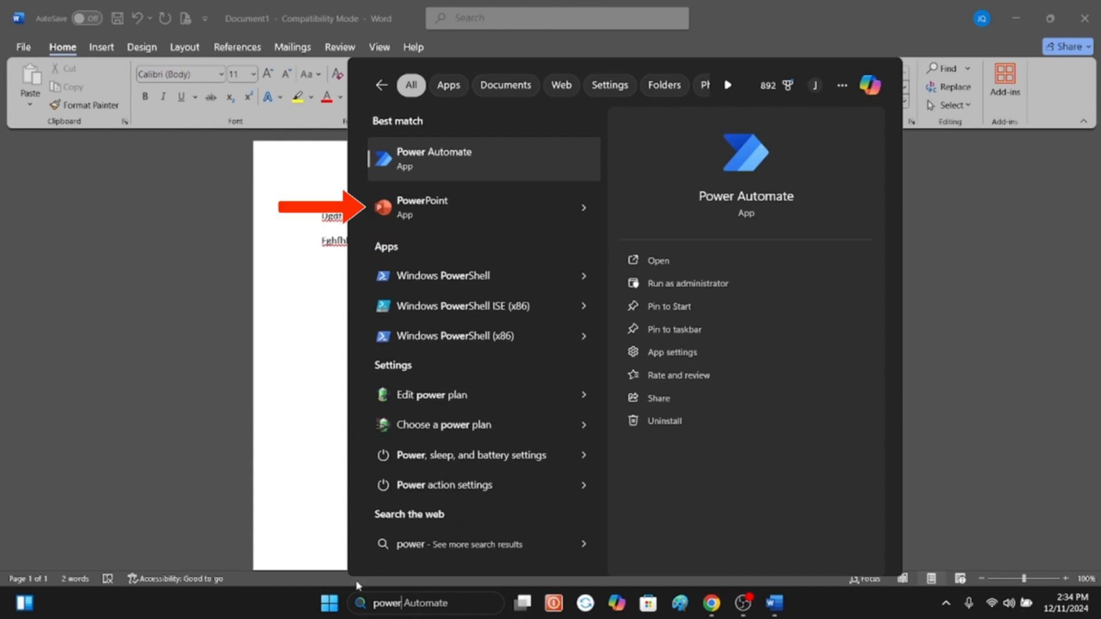
left_click(387, 216)
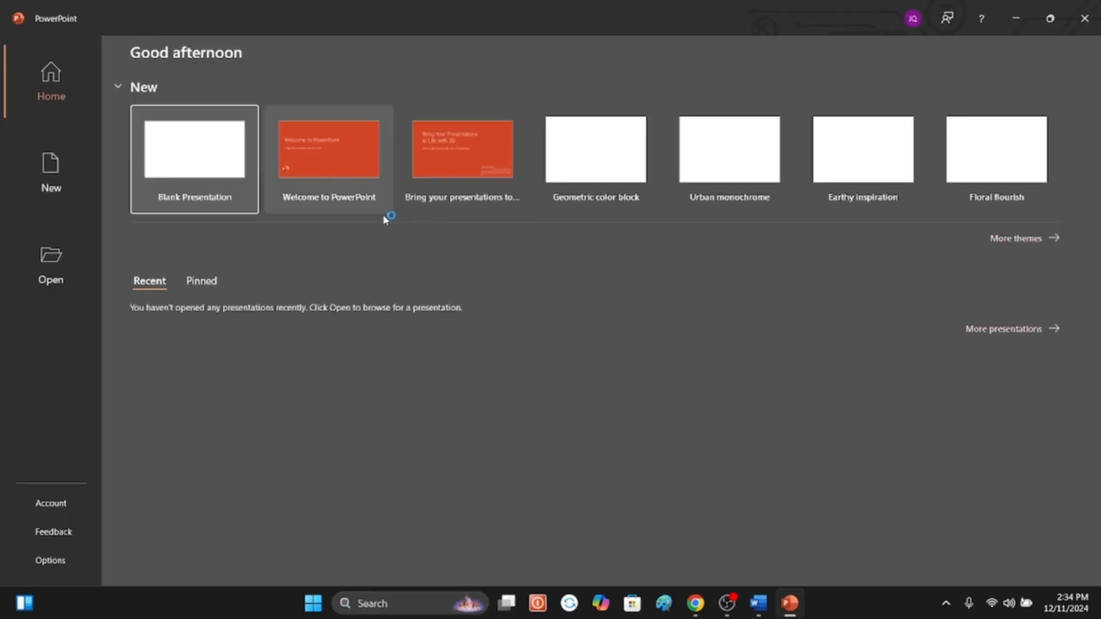
left_click(191, 152)
Step: Insert picture 3 from the device's Pictures folder into the title slide
left_click(101, 47)
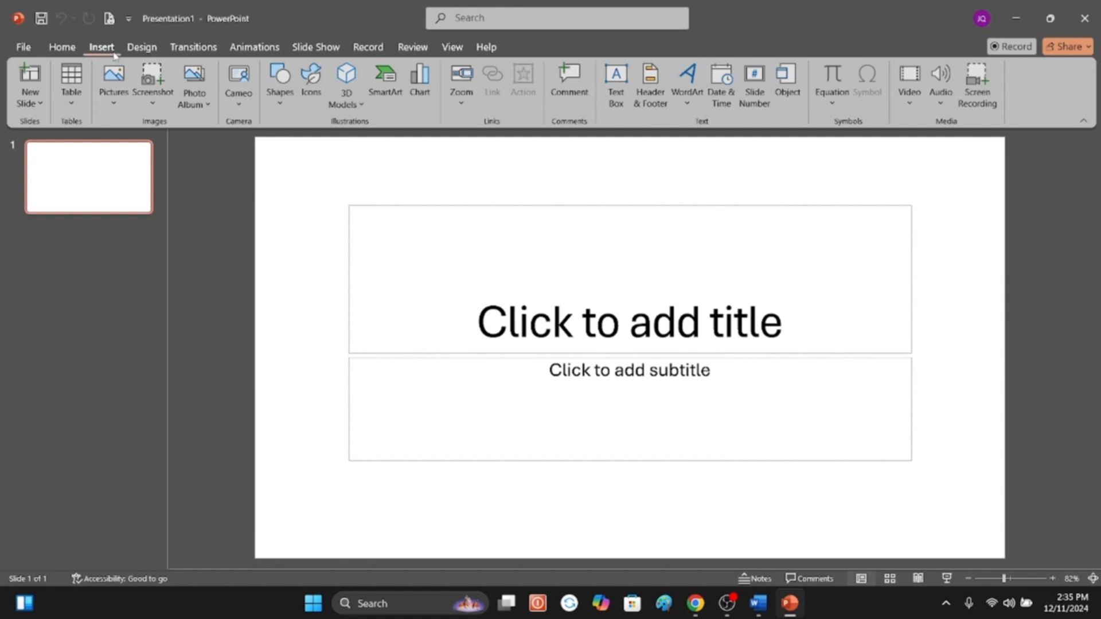
left_click(115, 97)
left_click(139, 140)
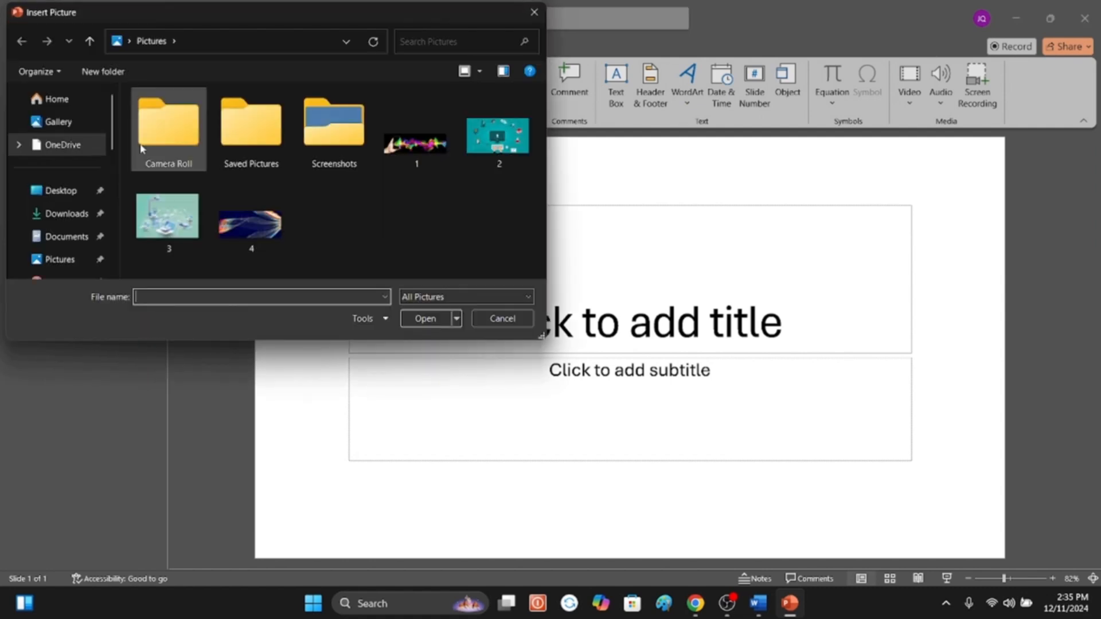
double_click(167, 216)
Step: Apply the Morph transition to the slide, then preview it as a slide show and exit
left_click(193, 47)
left_click(149, 86)
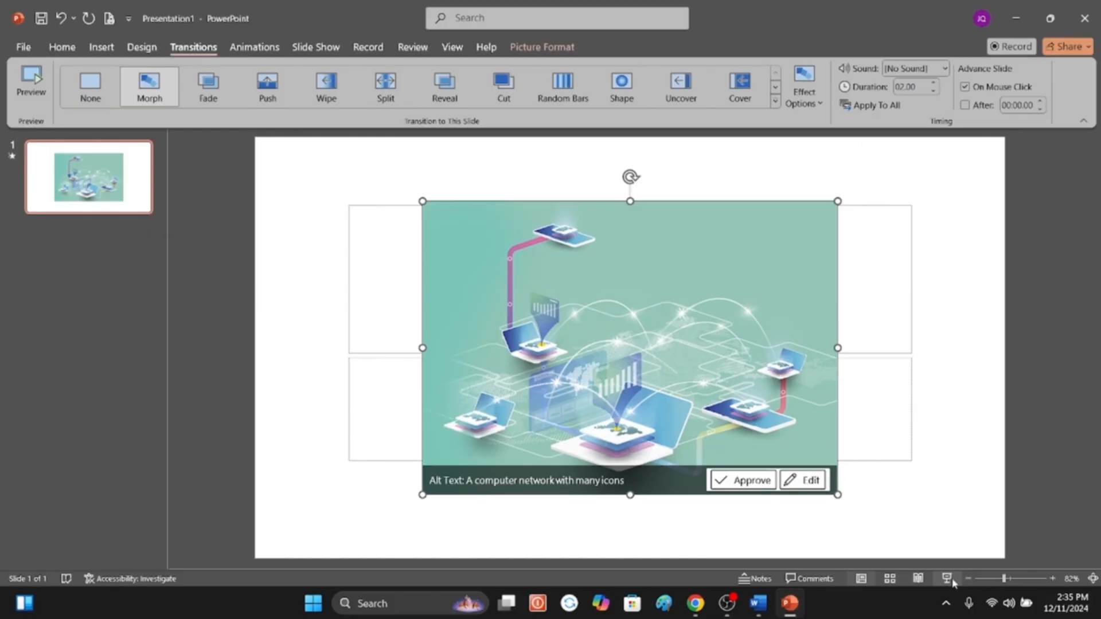
left_click(947, 578)
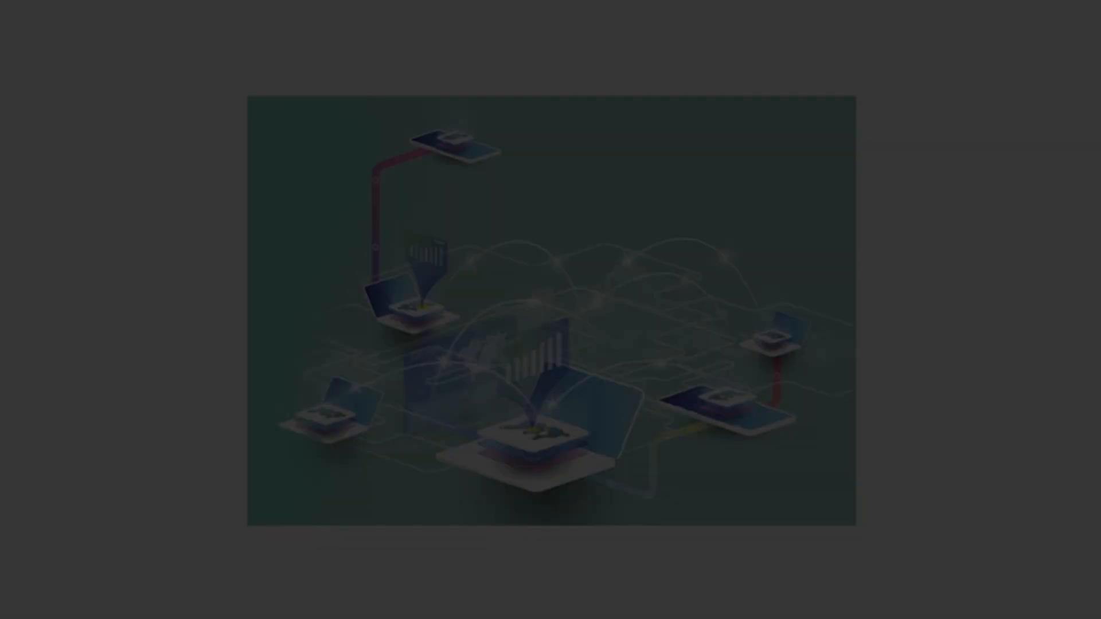
key("Escape")
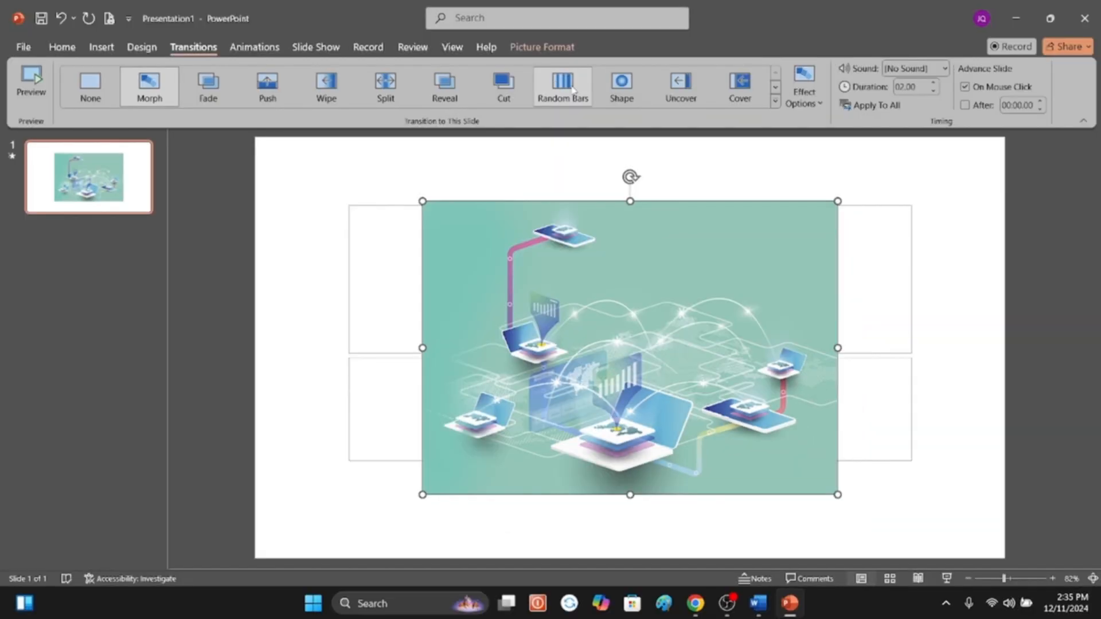
Step: Apply the Random Bars transition to the slide and display the inserted picture's formatting options
left_click(573, 86)
left_click(542, 46)
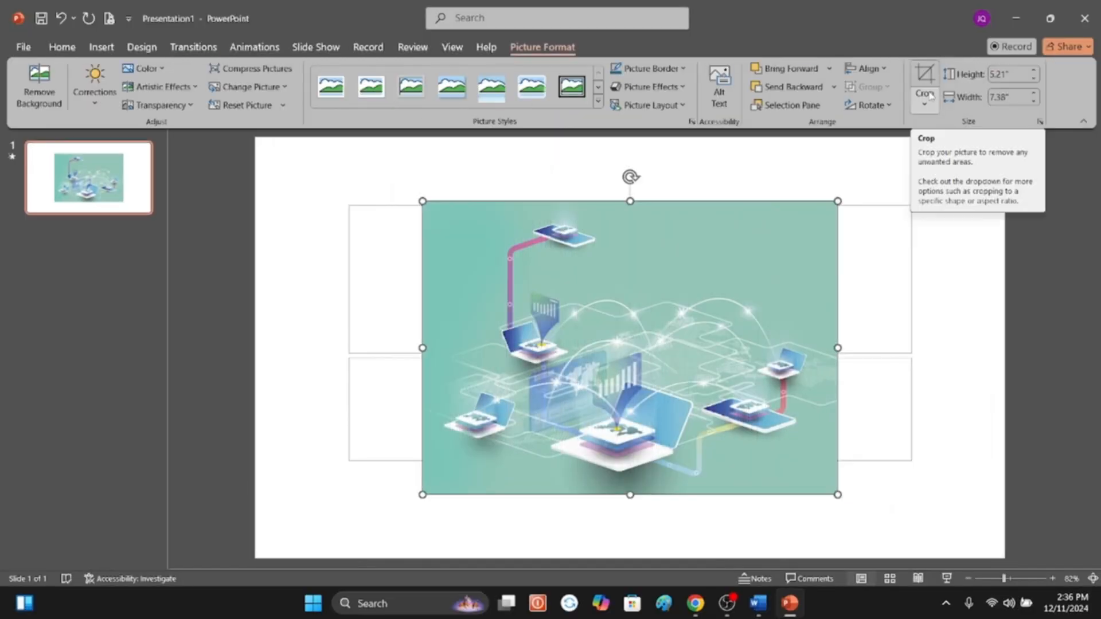
Step: Find Excel through Windows search, launch it and create a blank workbook
left_click(351, 605)
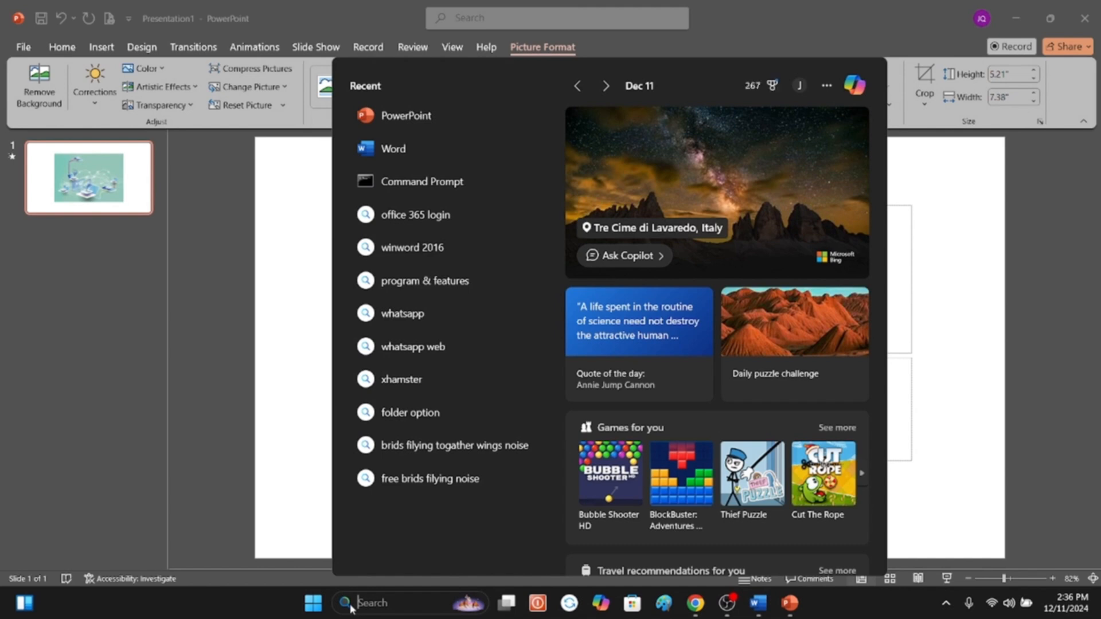
type("excel")
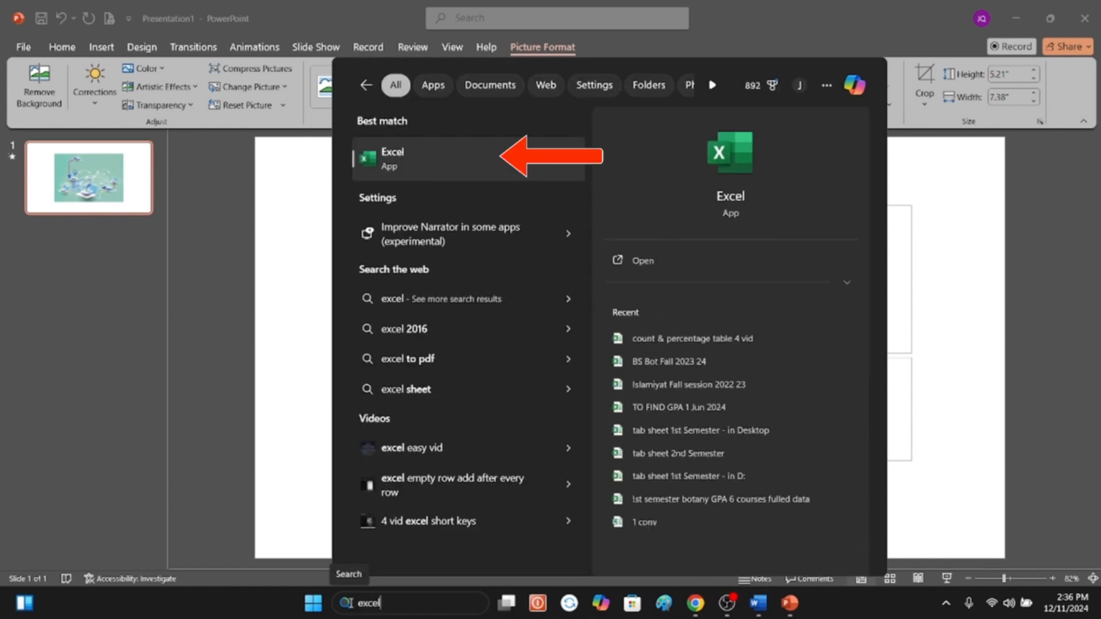
key("Return")
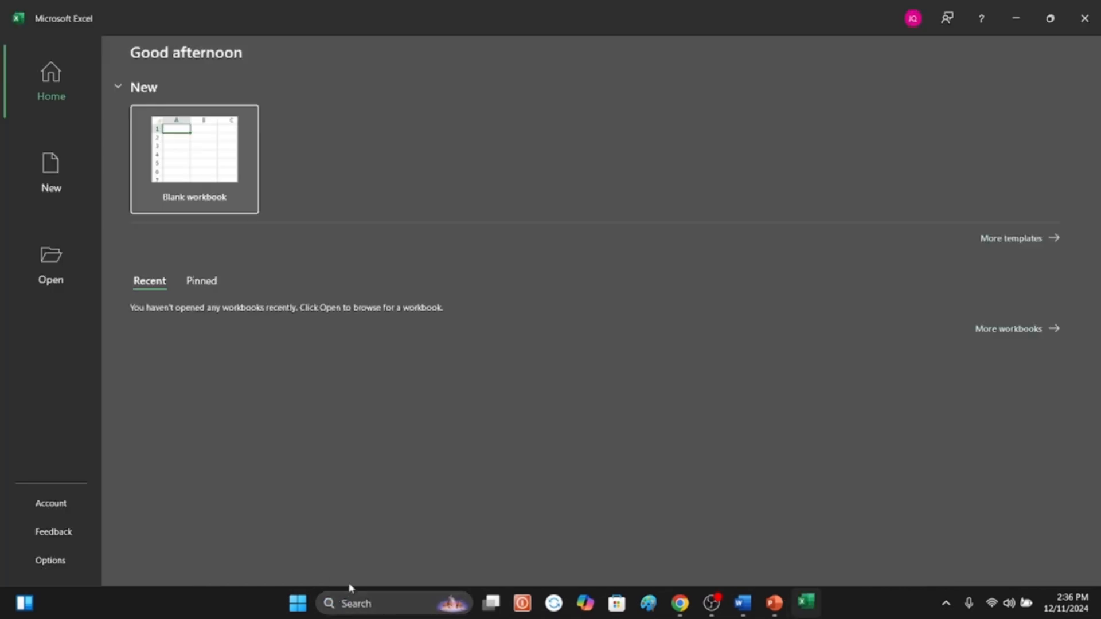
left_click(197, 161)
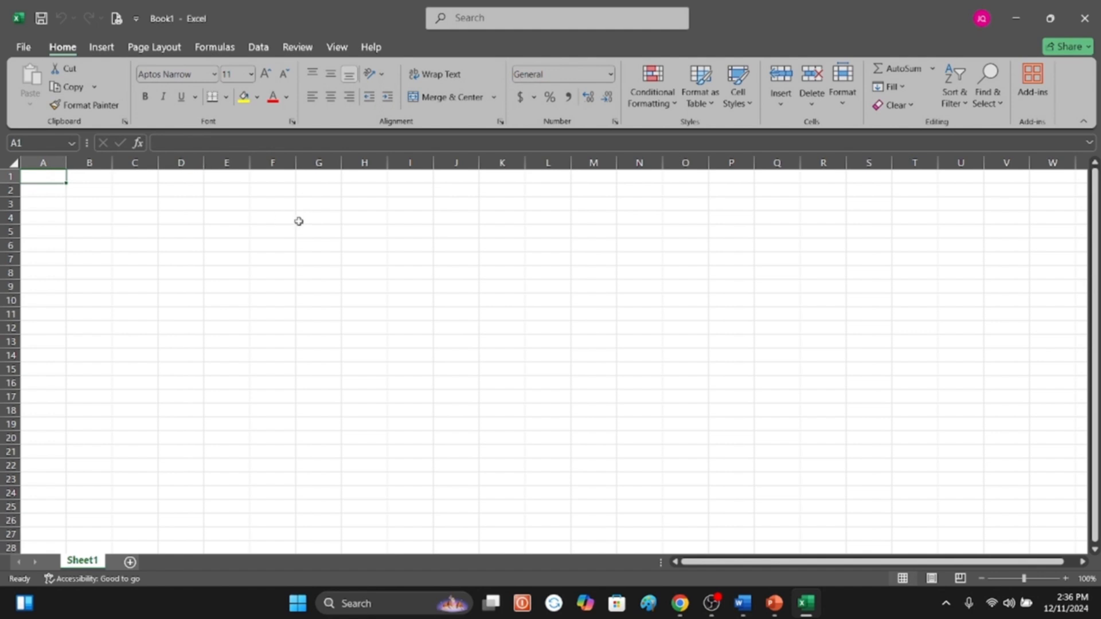
Step: Enter the values 2, 5, 6, 8 and 999 in cells G3 to G7
left_click(307, 205)
type("2")
key("Return")
type("5")
key("Return")
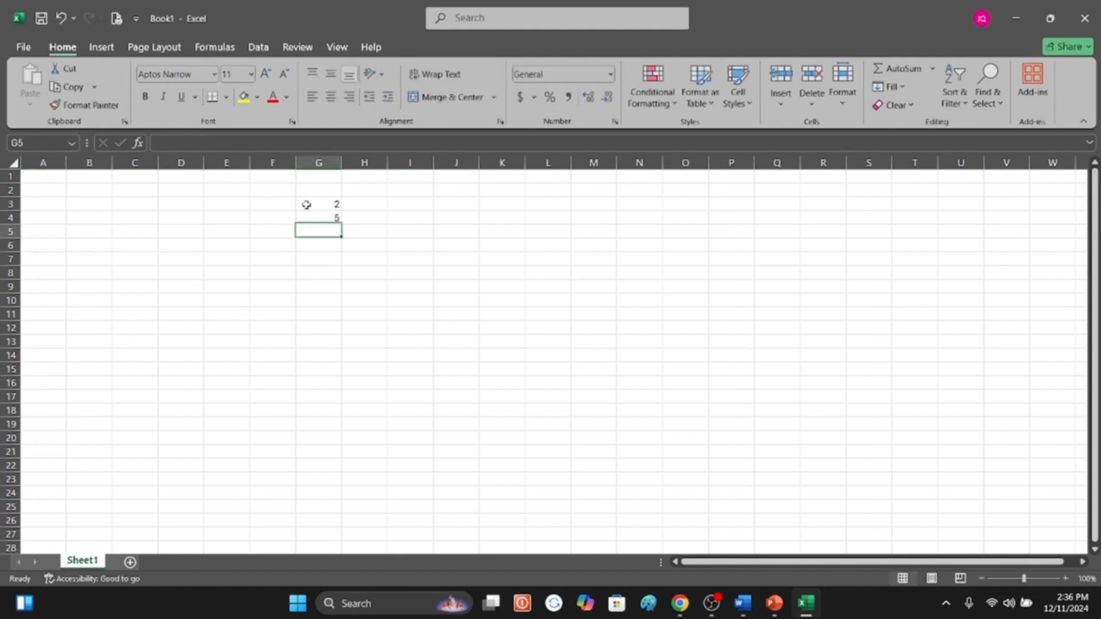
type("6")
key("Return")
type("8")
key("Return")
type("999")
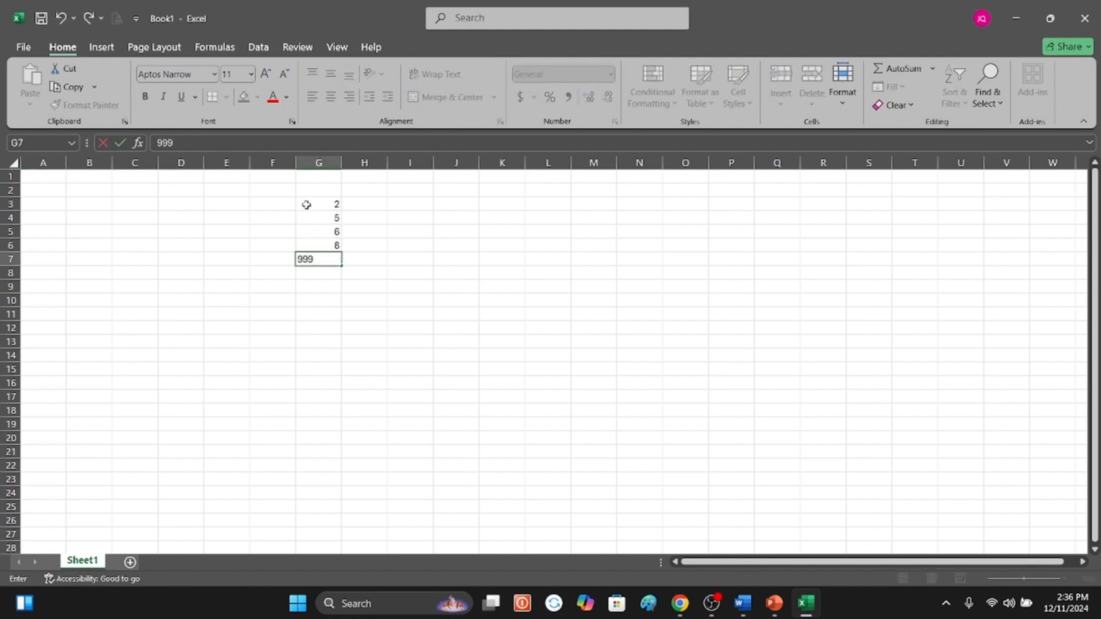
key("Return")
Step: Total cells G3:G7 in cell G8 with AutoSum and enlarge the sheet view to 220%
left_click(898, 67)
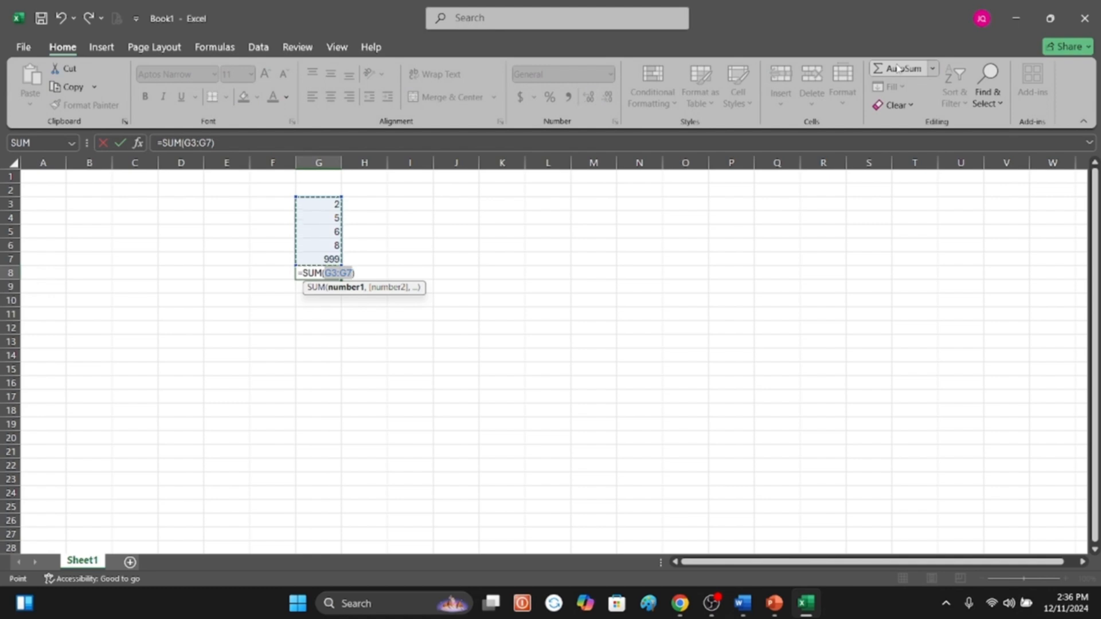
key("Return")
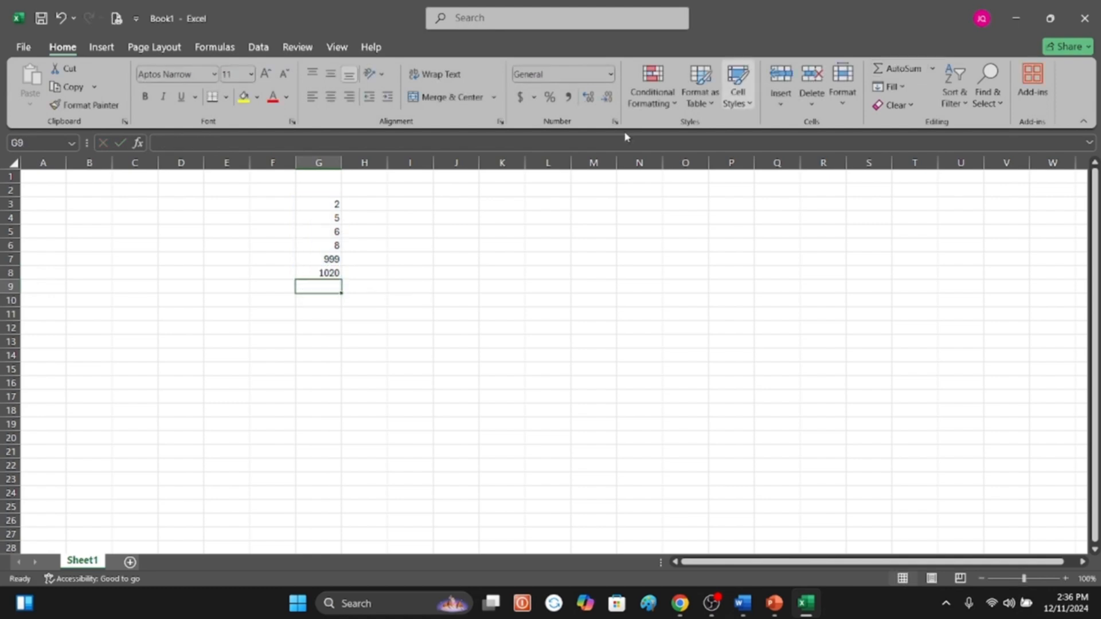
scroll(405, 269, "up", 8)
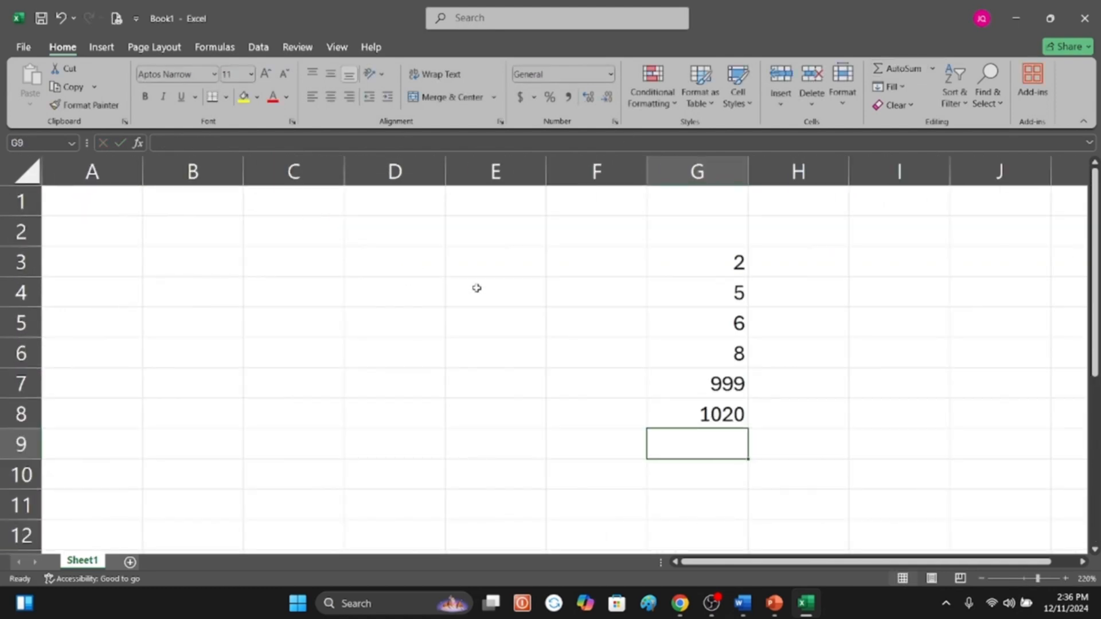